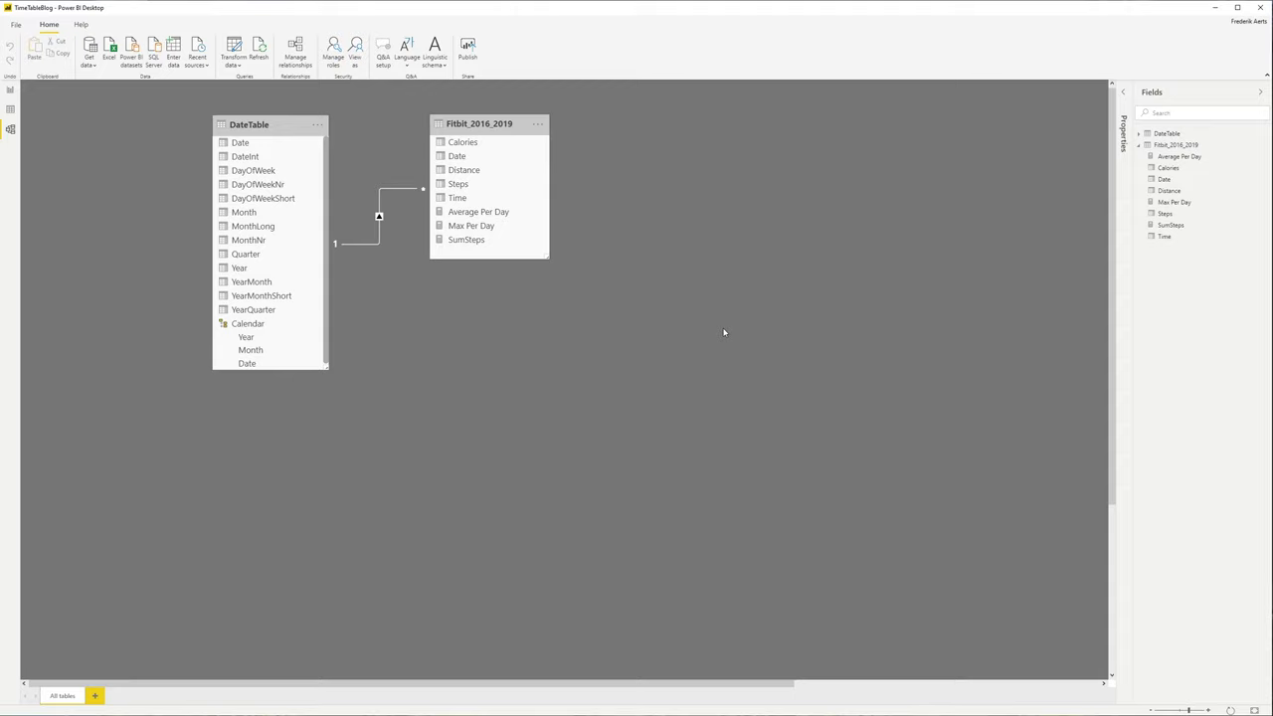
# Select DateTable, then view its ADDCOLUMNS/CALENDAR formula and date rows in Data view
pyautogui.click(259, 123)
pyautogui.click(258, 123)
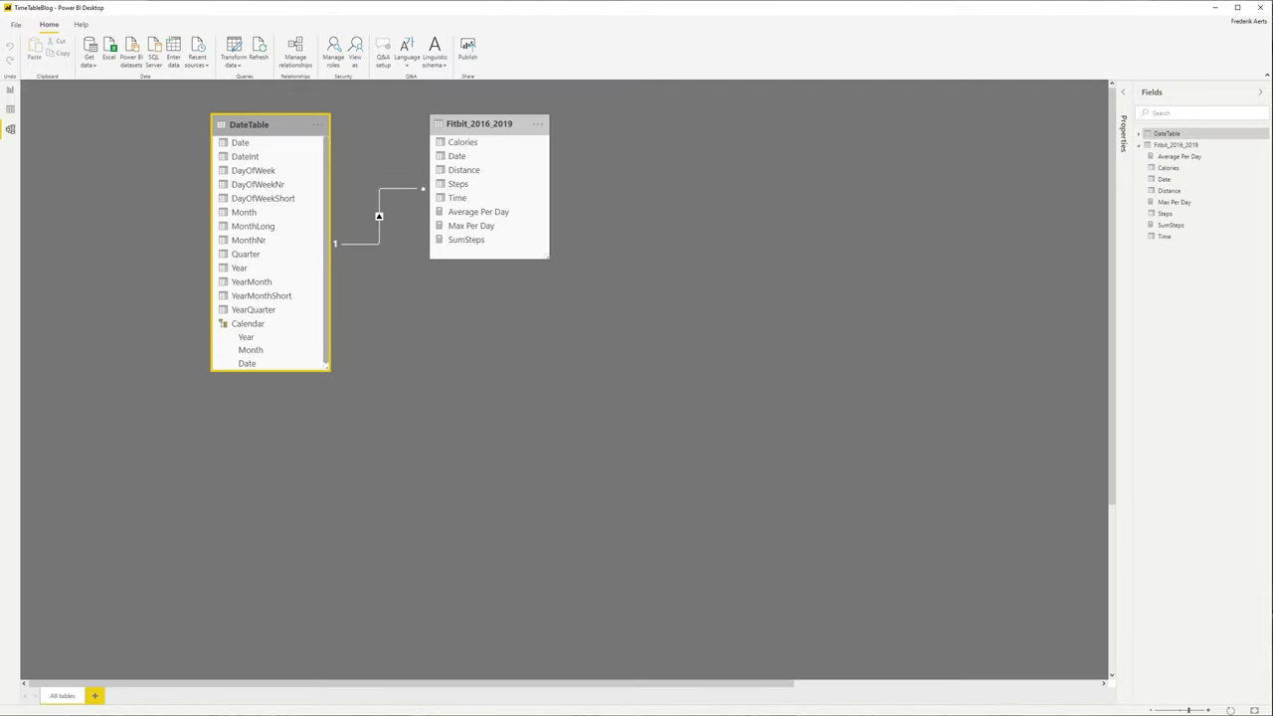
pyautogui.click(17, 111)
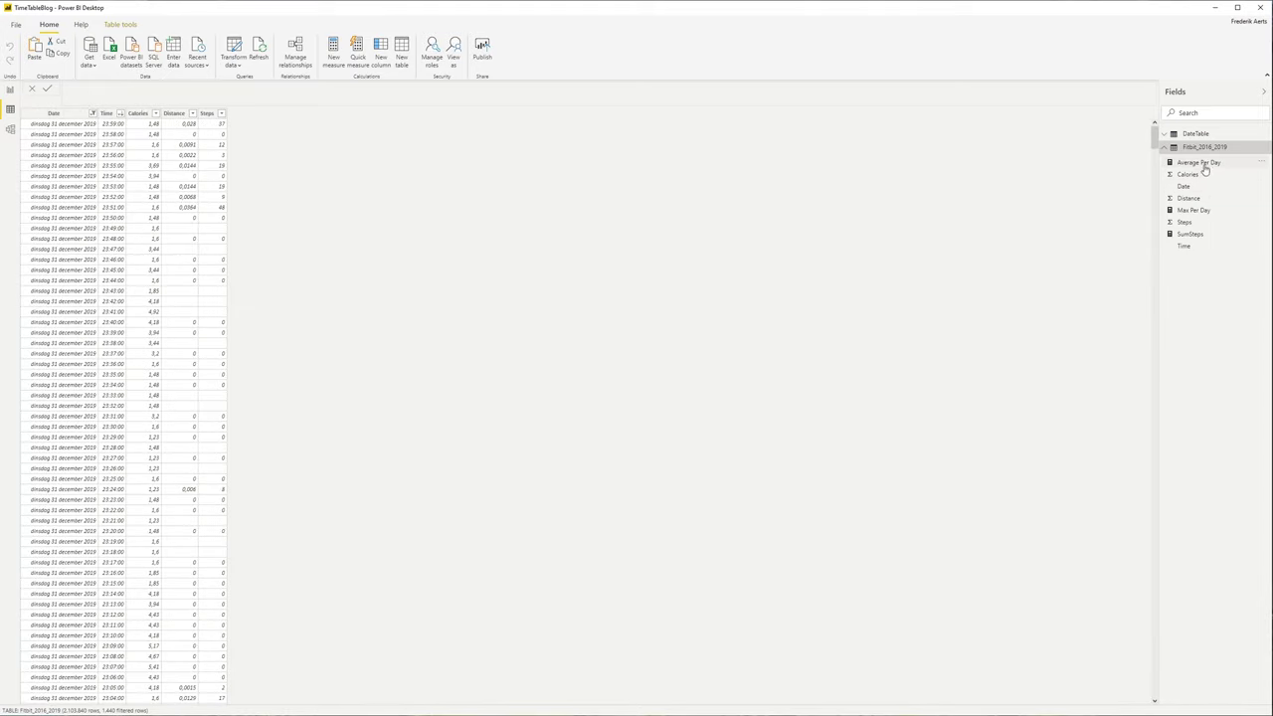
pyautogui.click(1194, 134)
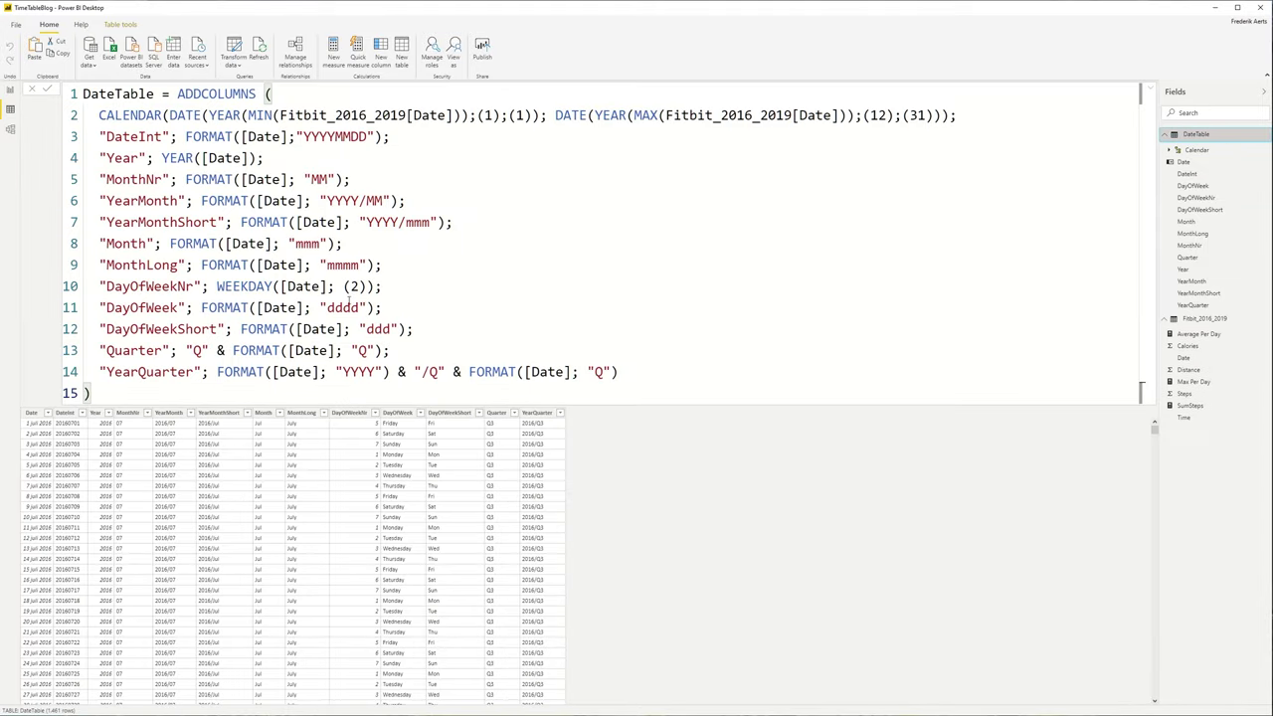
pyautogui.click(11, 133)
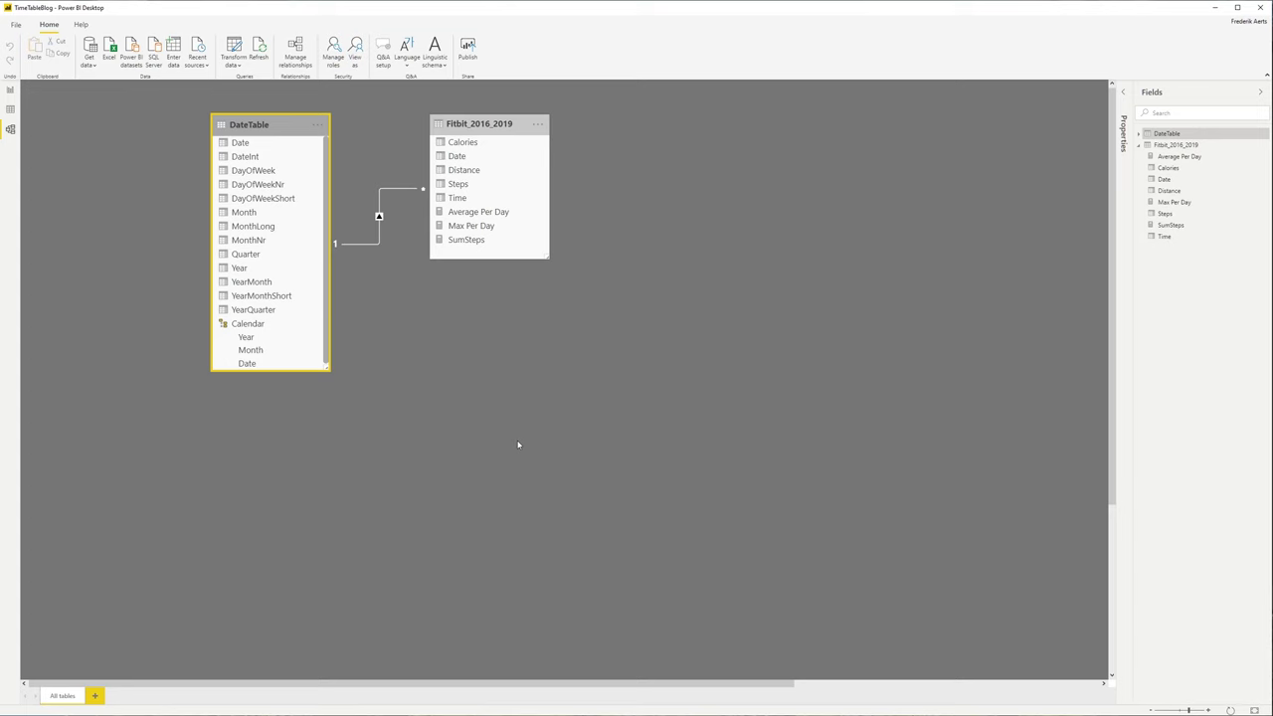
pyautogui.click(10, 109)
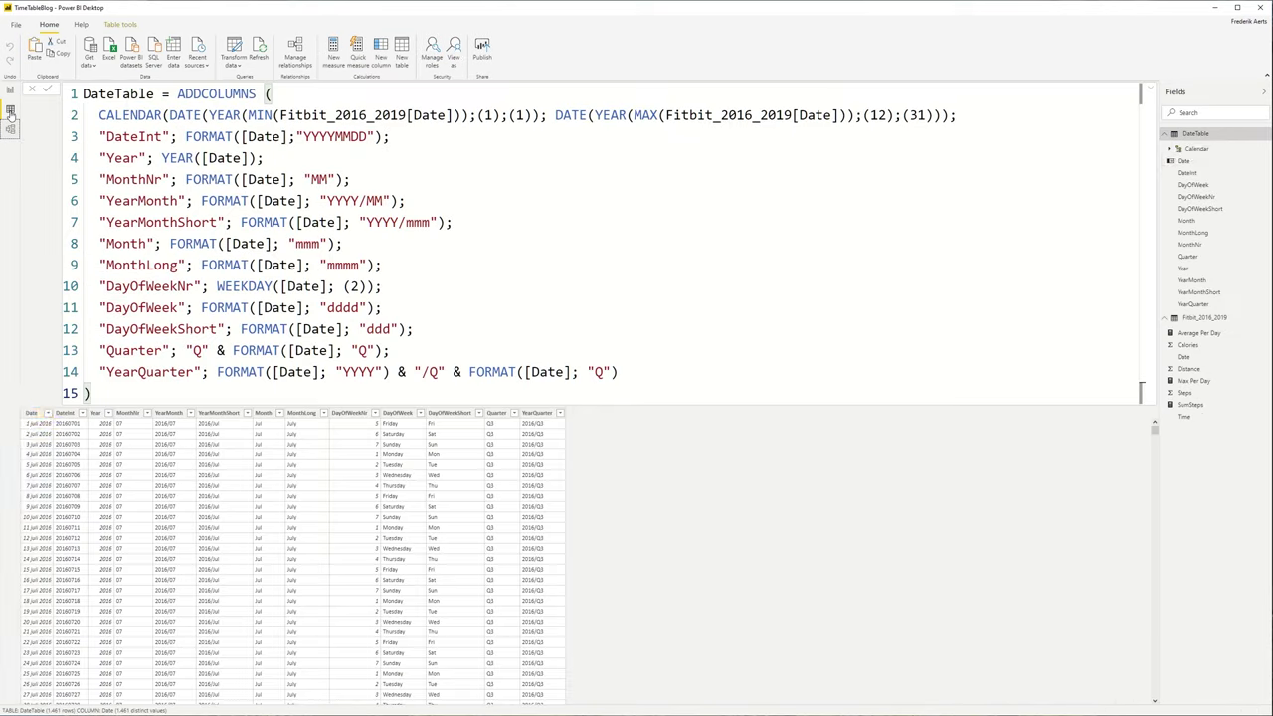
pyautogui.click(1189, 133)
# Display the Fitbit_2016_2019 table's minute-level Calories, Distance and Steps rows
pyautogui.click(1202, 148)
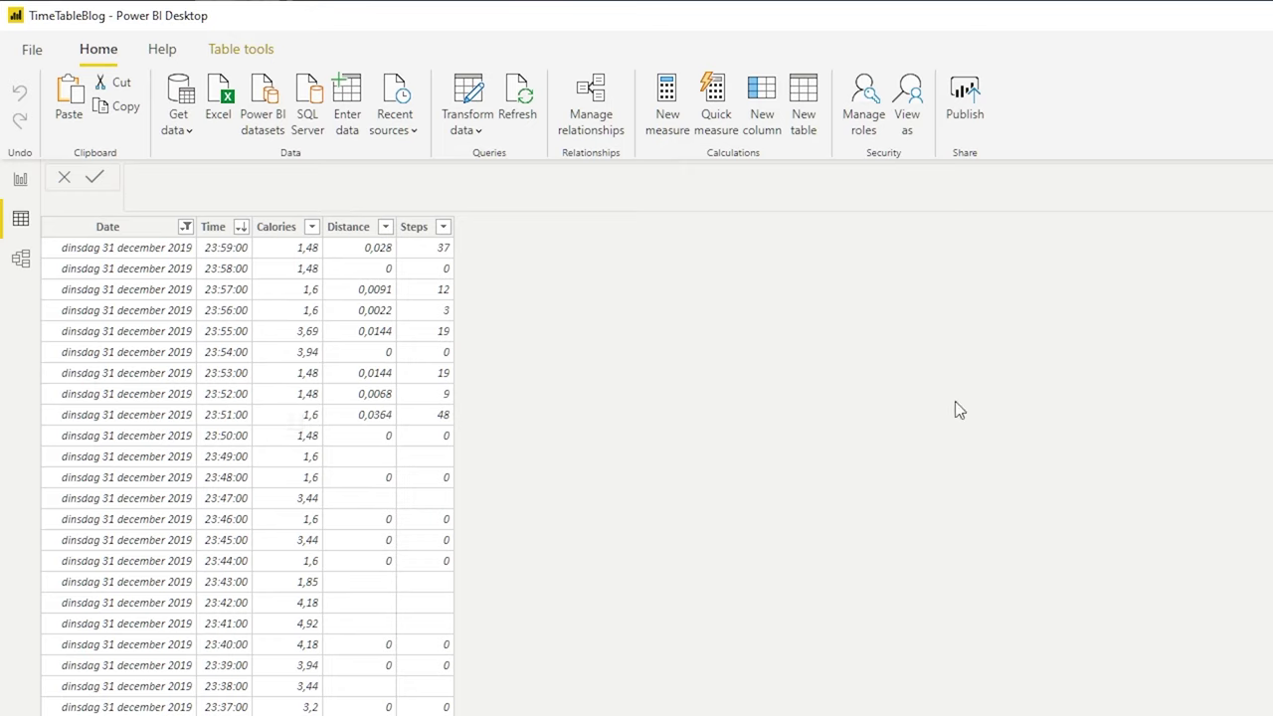
# Create a new calculated table named TimeTable
pyautogui.click(245, 51)
pyautogui.click(320, 57)
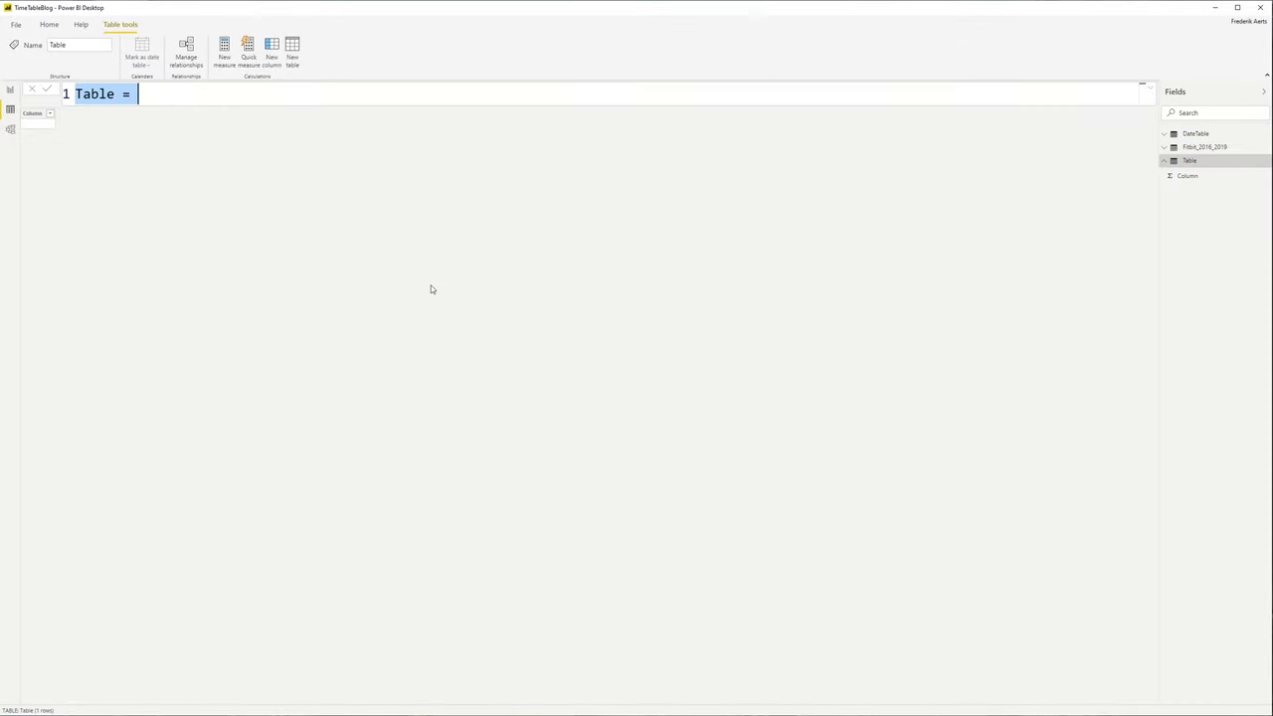
pyautogui.press('Home')
pyautogui.hotkey('ctrl', 'shift', 'Right')
pyautogui.write('TimeTable')
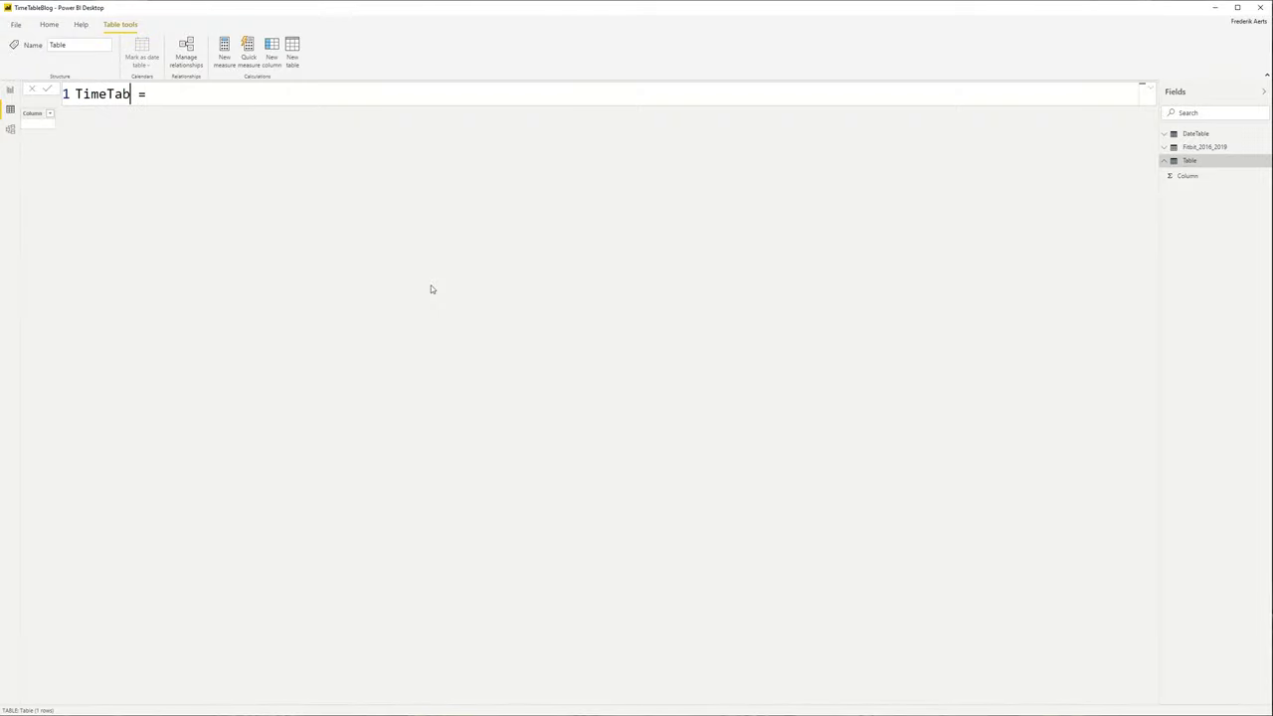
# Define TimeTable as GENERATESERIES(0; 23) to list hours 0 to 23
pyautogui.press('End')
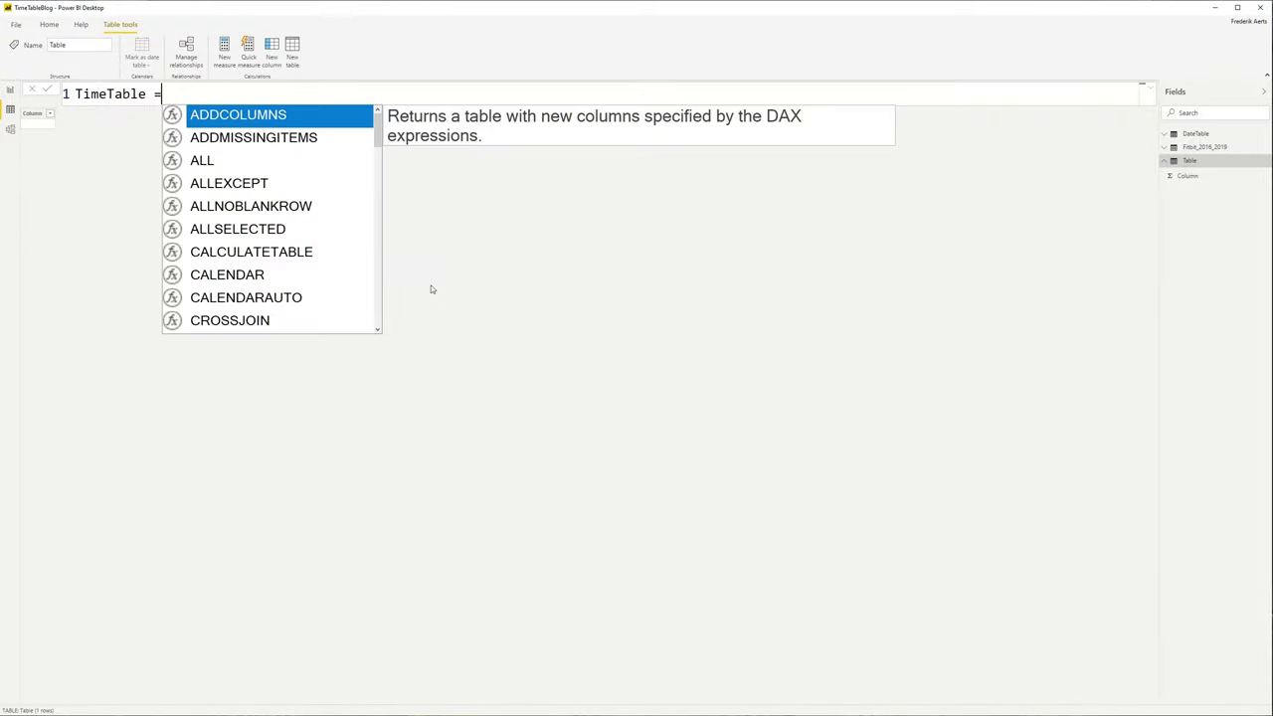
pyautogui.hotkey('shift', 'Return')
pyautogui.write('Ge')
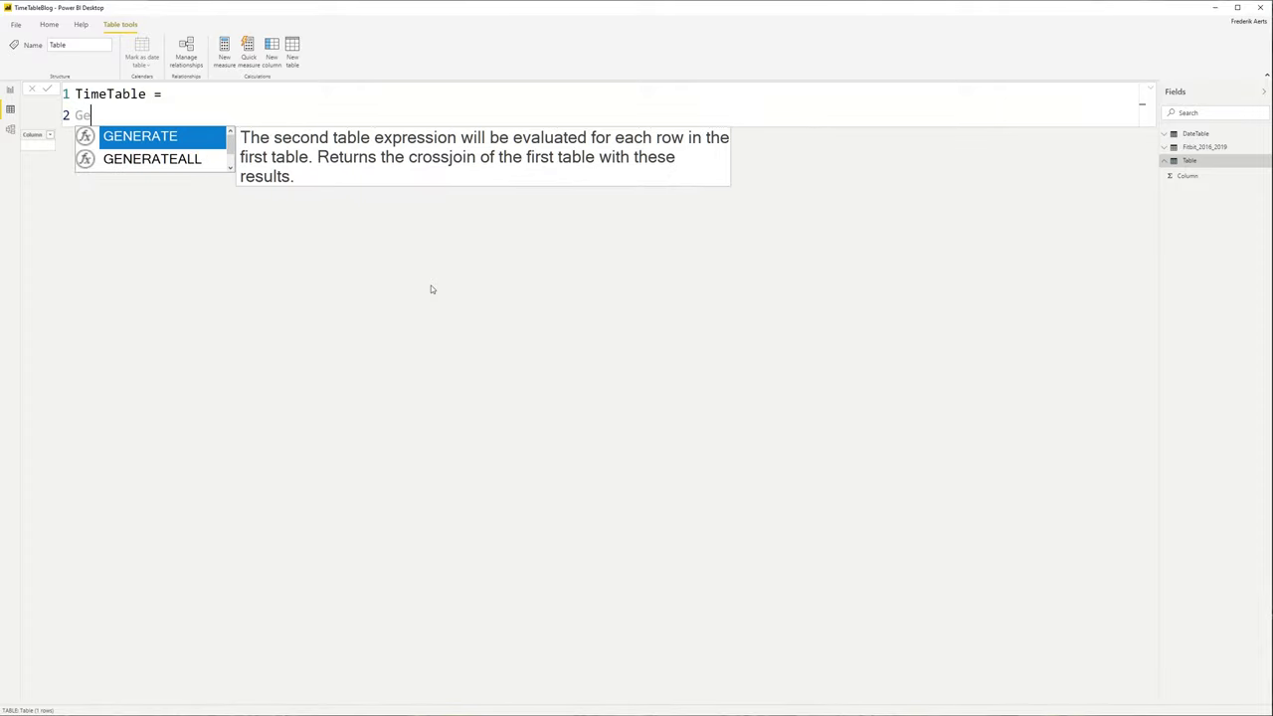
pyautogui.write('nere')
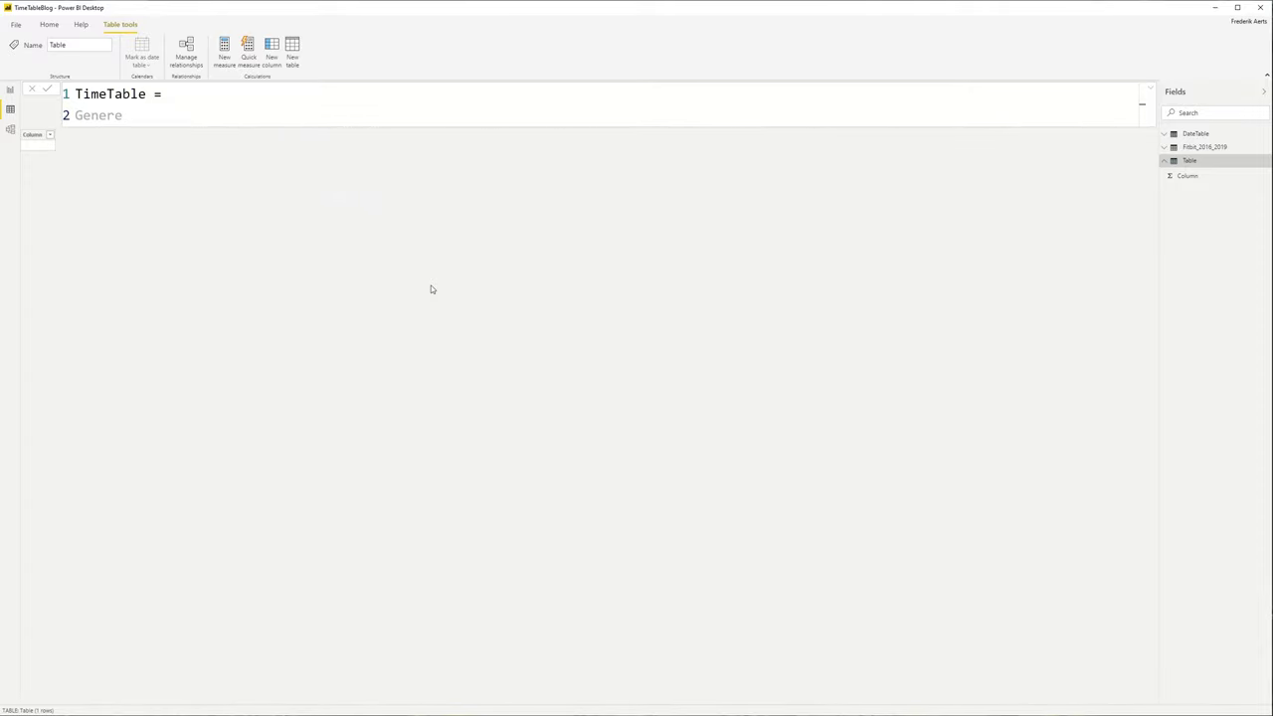
pyautogui.press('BackSpace')
pyautogui.write('ateser')
pyautogui.press('Tab')
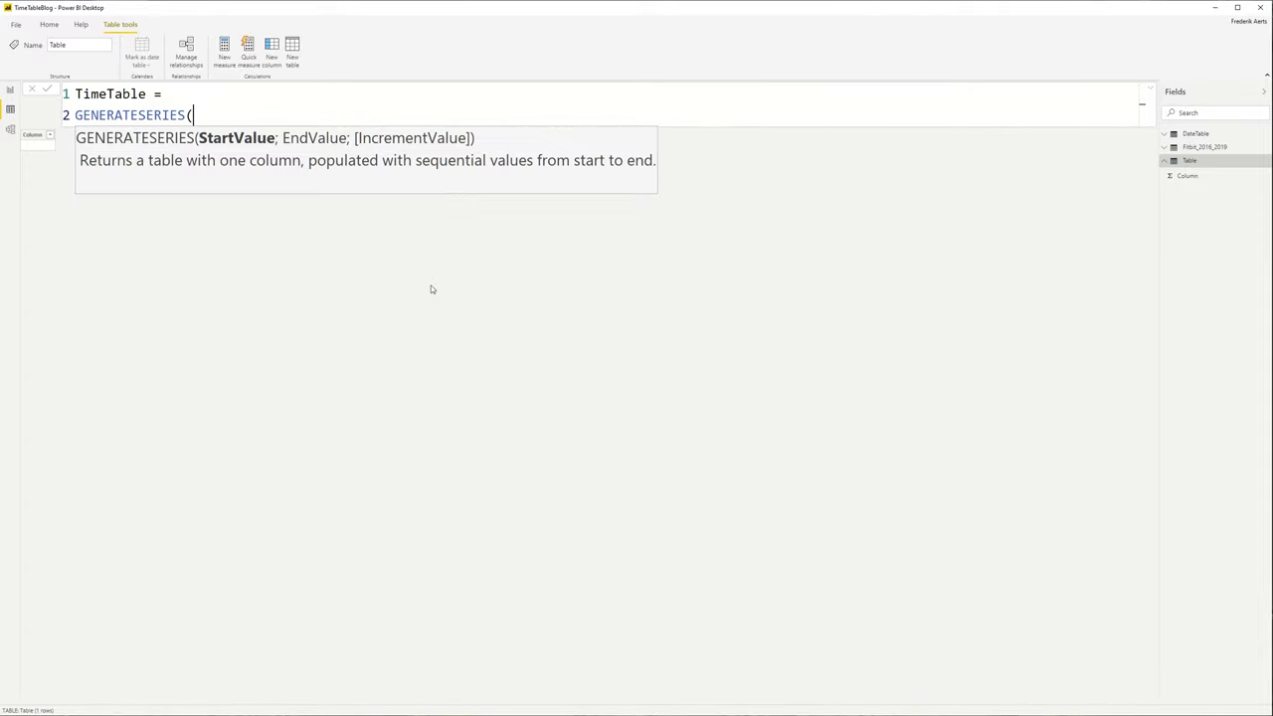
pyautogui.write('0;')
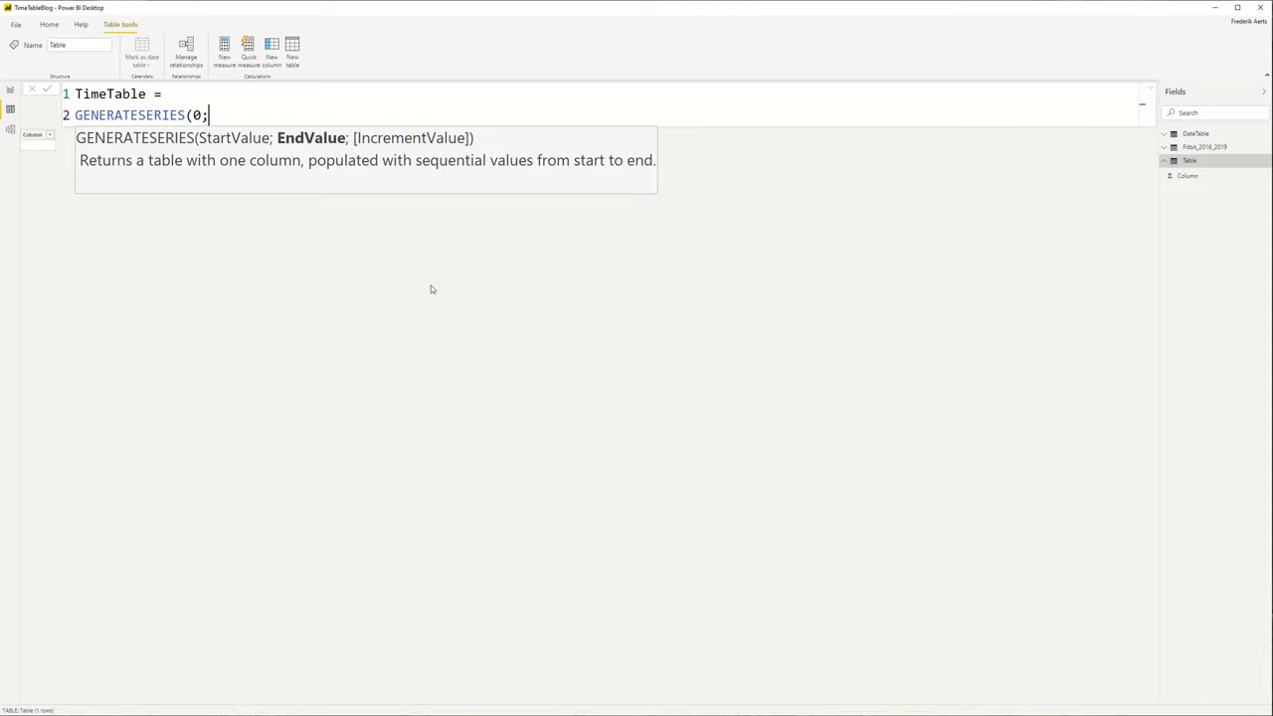
pyautogui.write(' 23)')
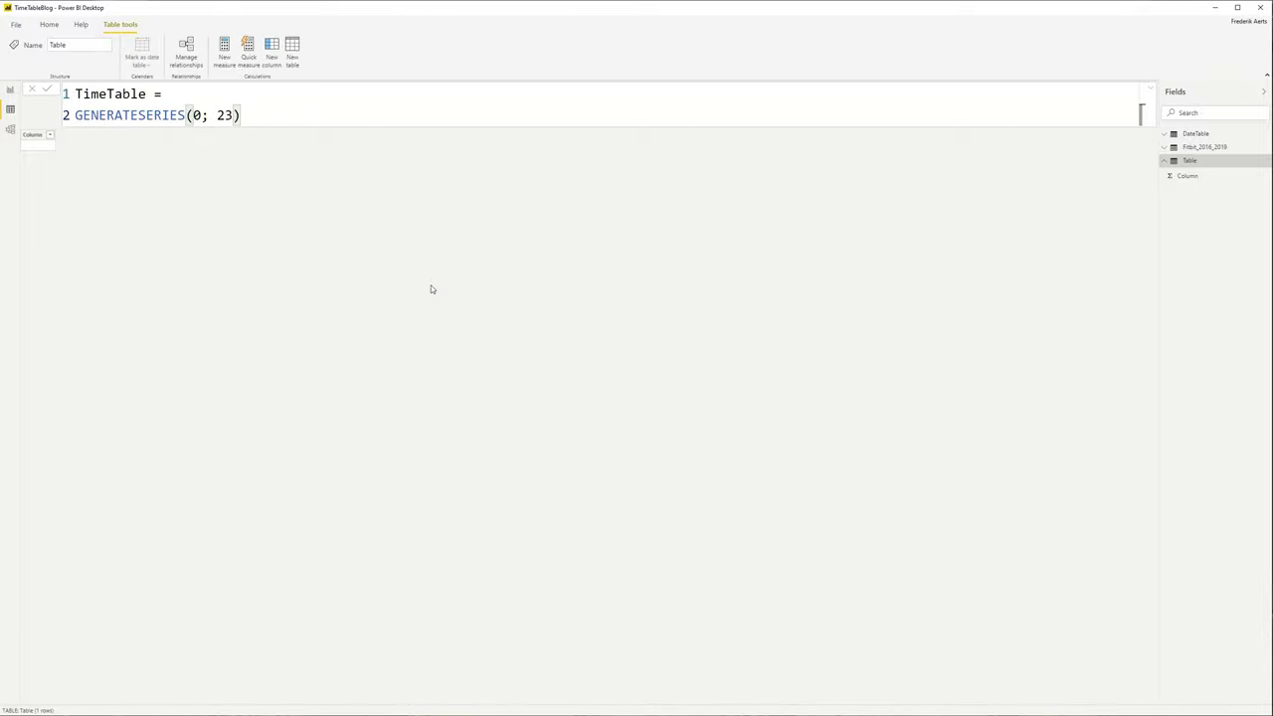
pyautogui.press('Return')
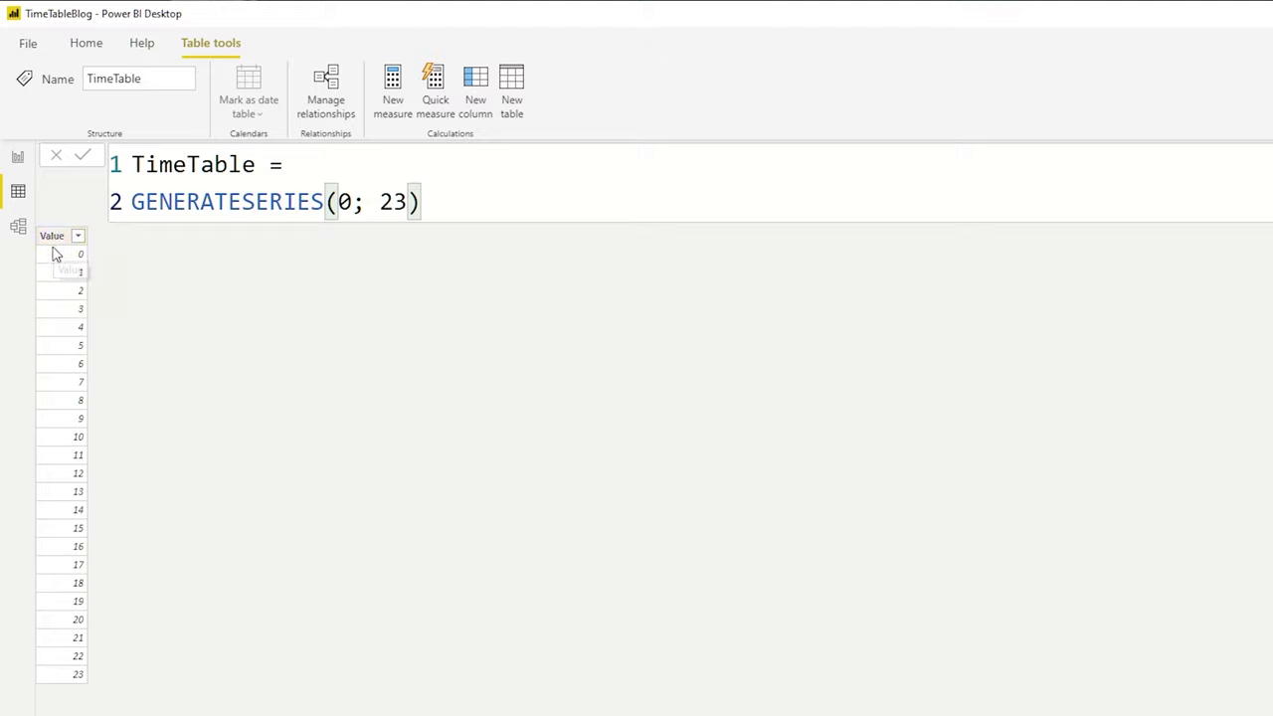
# Wrap the series as SELECTCOLUMNS(GENERATESERIES(0; 23); "Hour"; [Value]) to rename the column Hour
pyautogui.click(471, 206)
pyautogui.press('Home')
pyautogui.write('selec')
pyautogui.press('Tab')
pyautogui.press('Escape')
pyautogui.press('End')
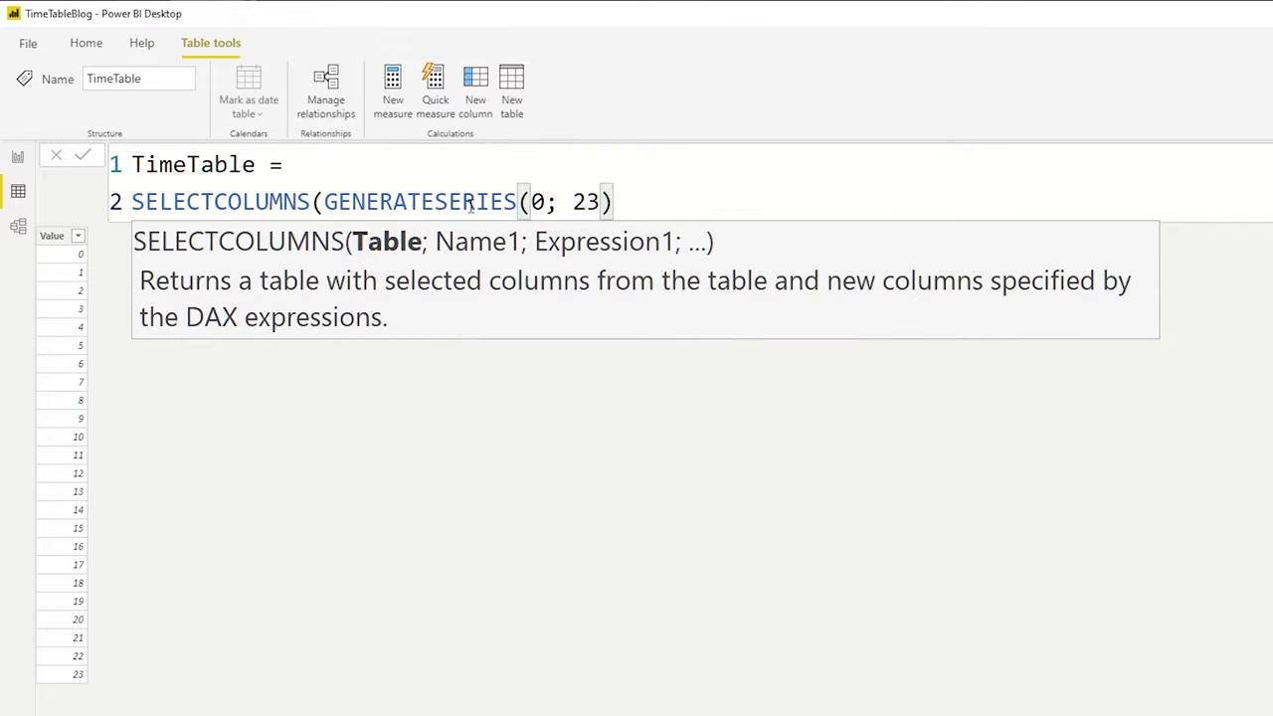
pyautogui.write('; "Hour"; value')
pyautogui.press('Up')
pyautogui.press('Up')
pyautogui.press('Up')
pyautogui.press('Up')
pyautogui.press('Up')
pyautogui.press('Up')
pyautogui.press('Up')
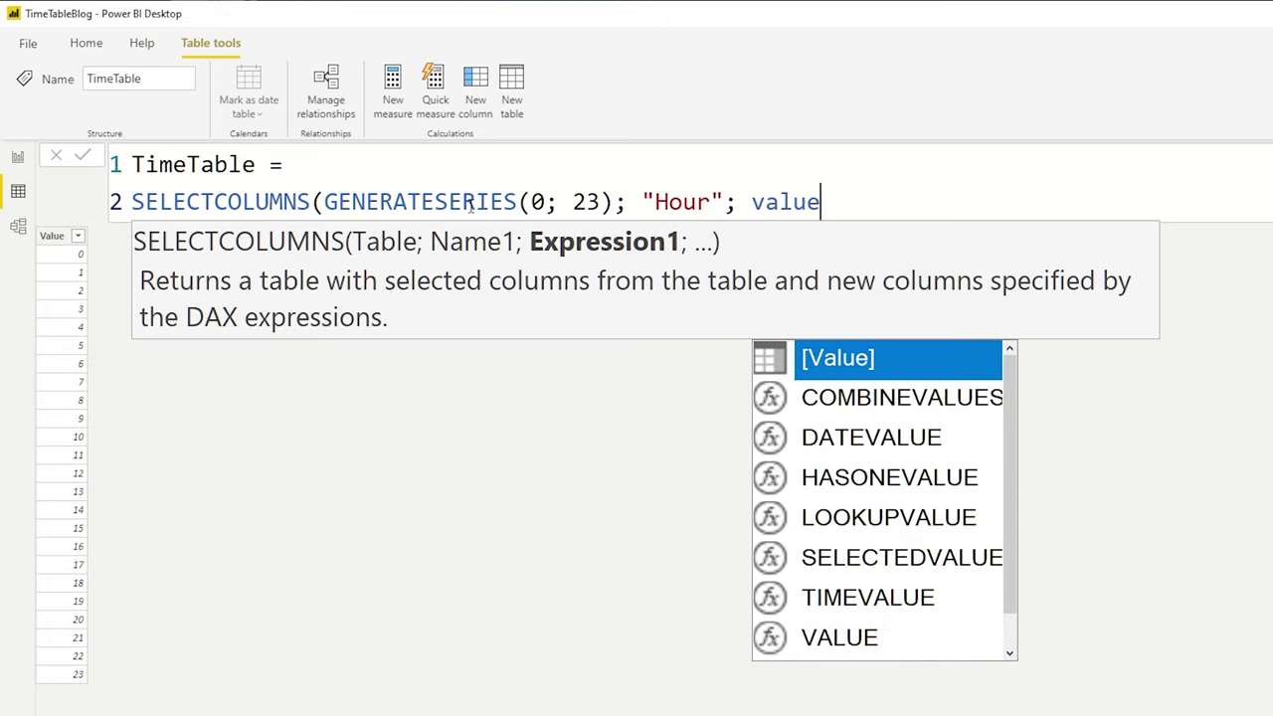
pyautogui.press('Tab')
pyautogui.write(')')
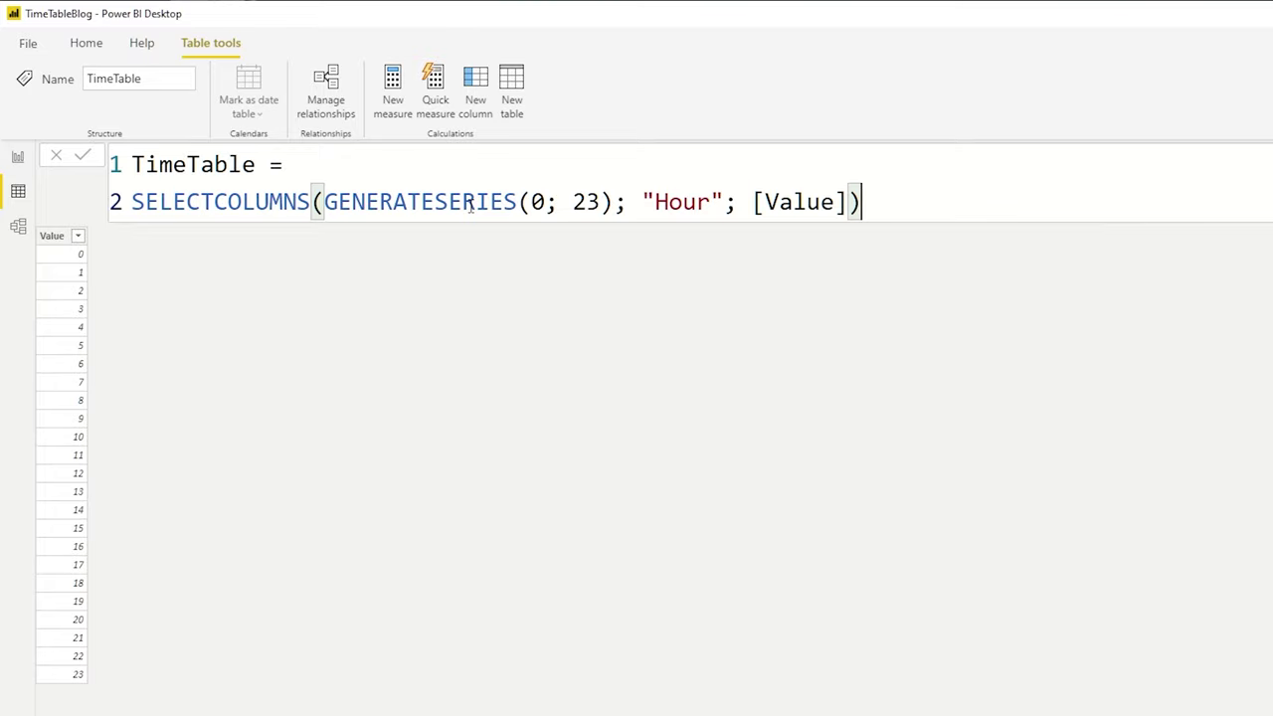
pyautogui.press('Return')
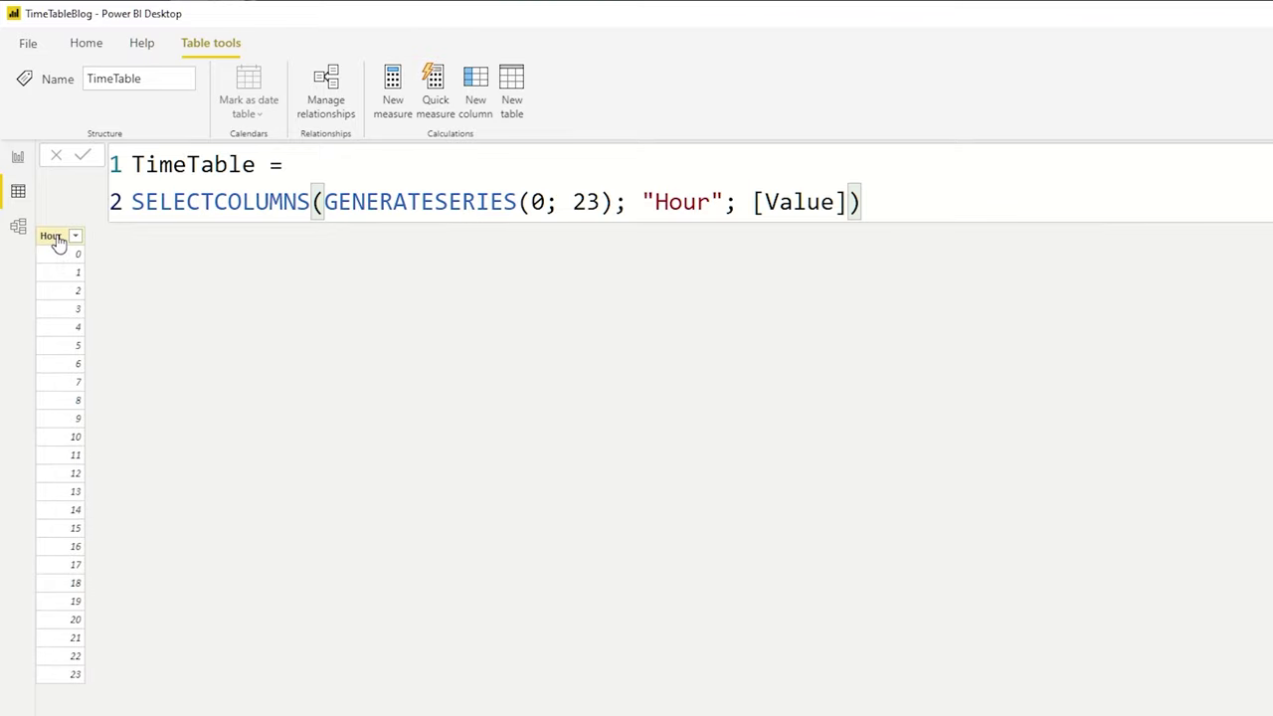
pyautogui.press('Home')
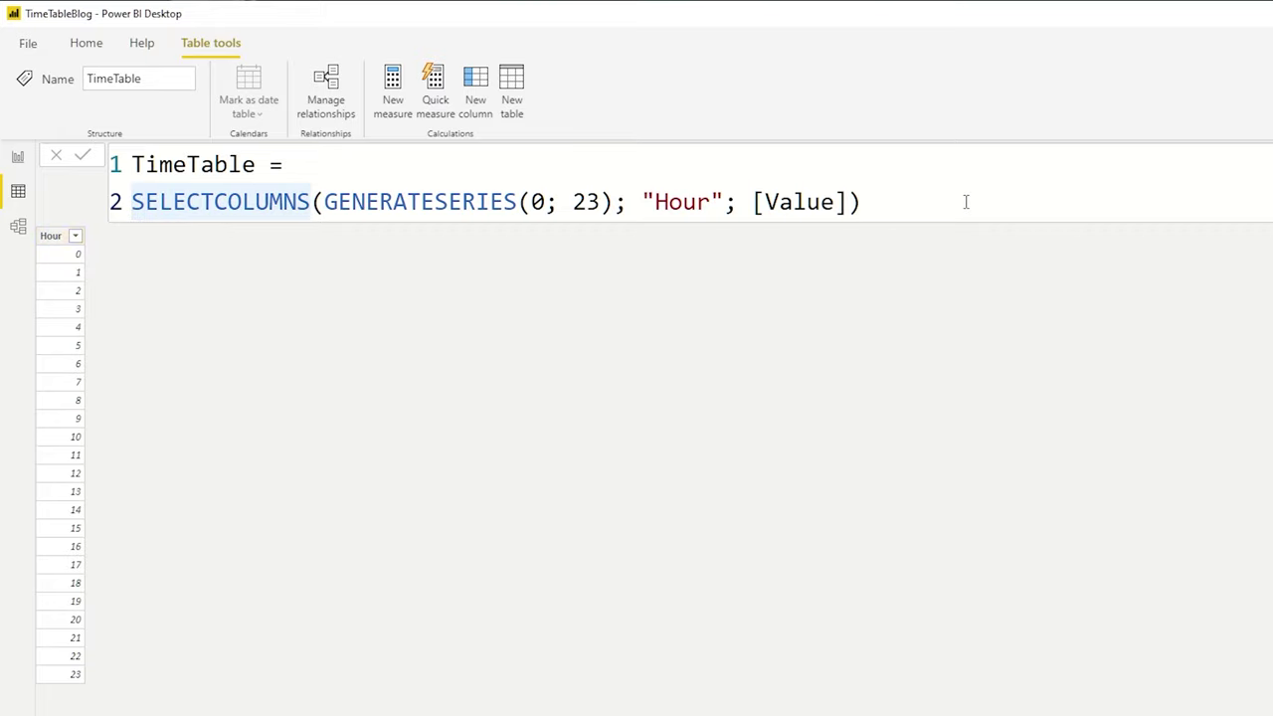
# Prefix the hour series definition with VAR HourTable =
pyautogui.write('VAR Hou')
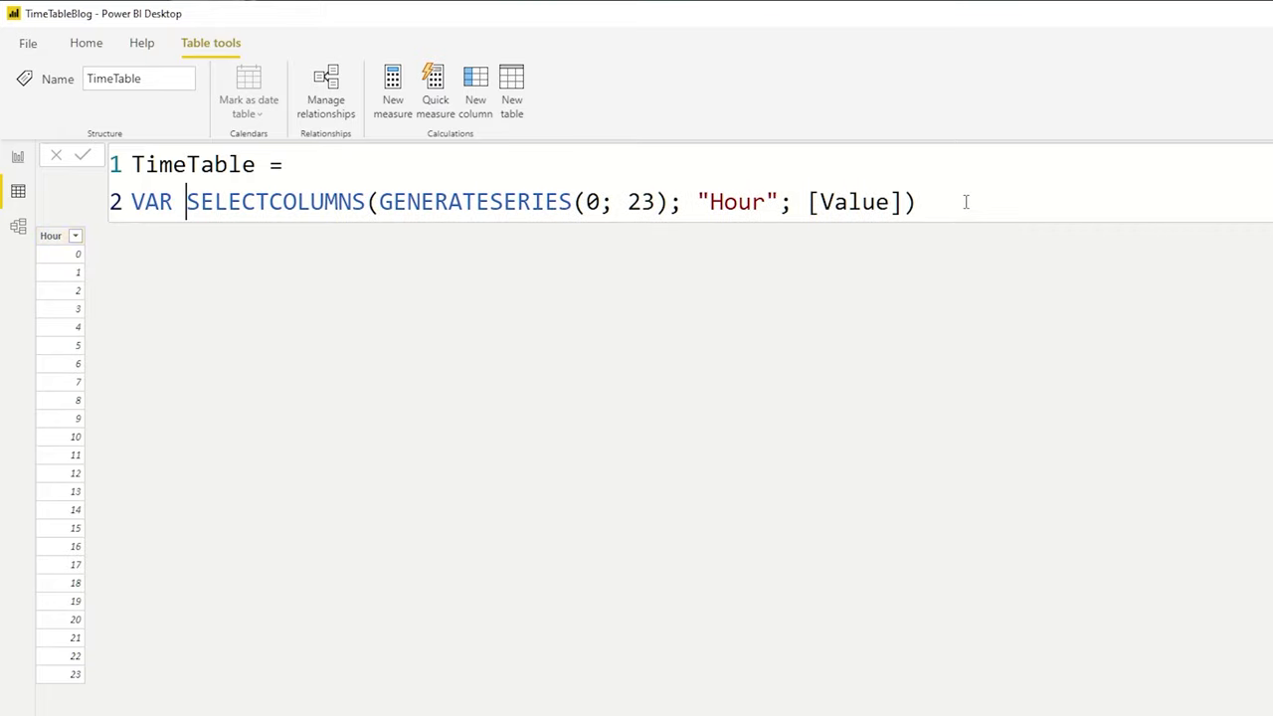
pyautogui.write('rTable')
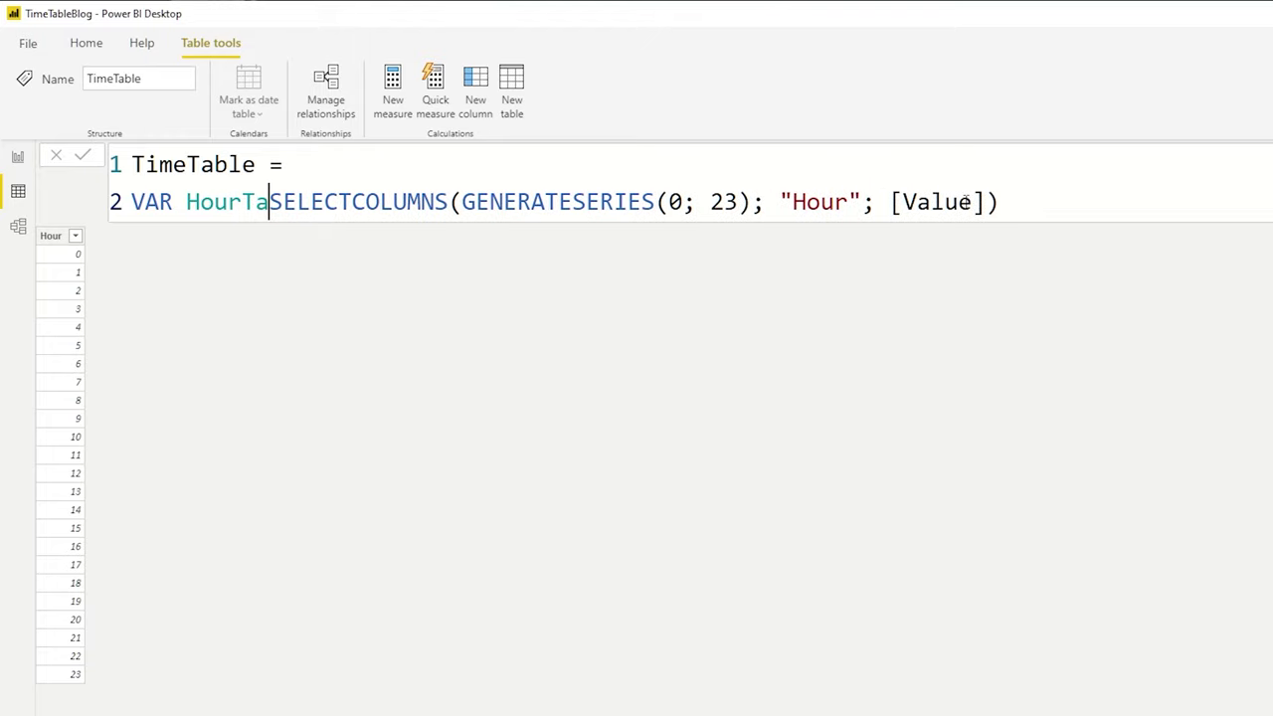
pyautogui.write(' =')
pyautogui.hotkey('ctrl', 'Right')
pyautogui.click(1202, 175)
pyautogui.click(1199, 190)
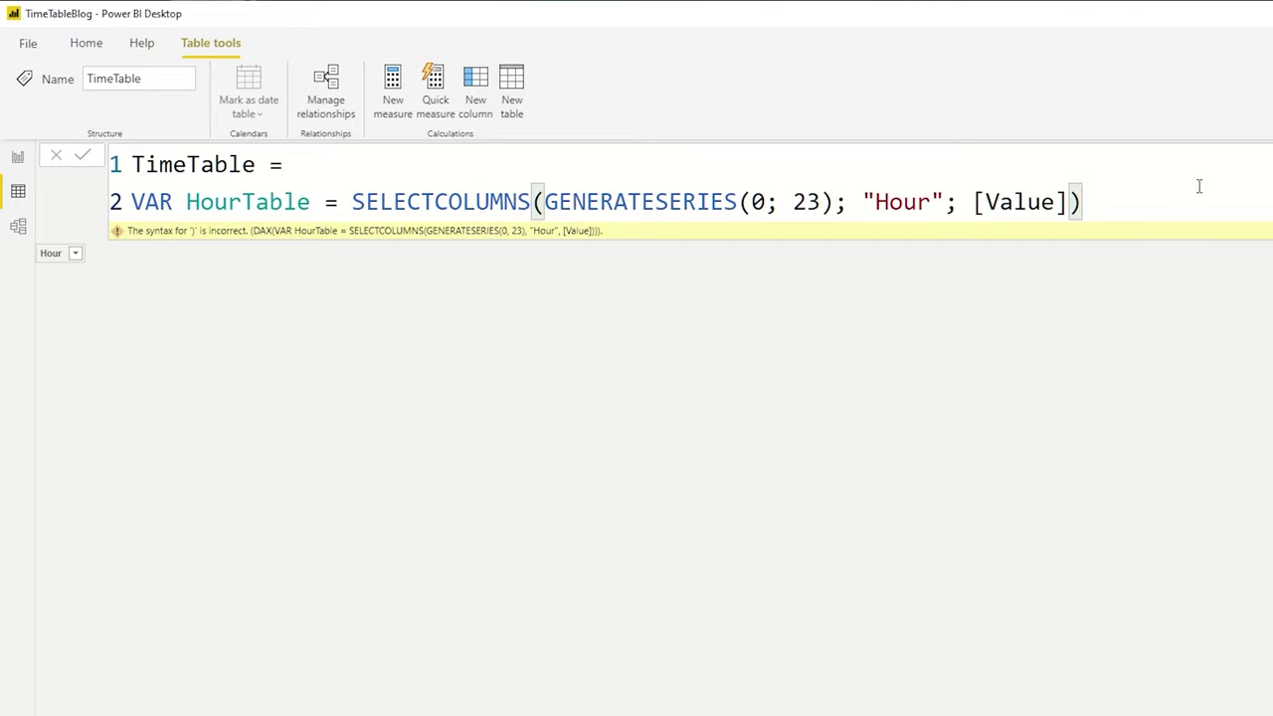
pyautogui.click(1163, 176)
pyautogui.click(1163, 190)
# Add RETURN HourTable and commit the TimeTable formula
pyautogui.press('Return')
pyautogui.write('RETURN')
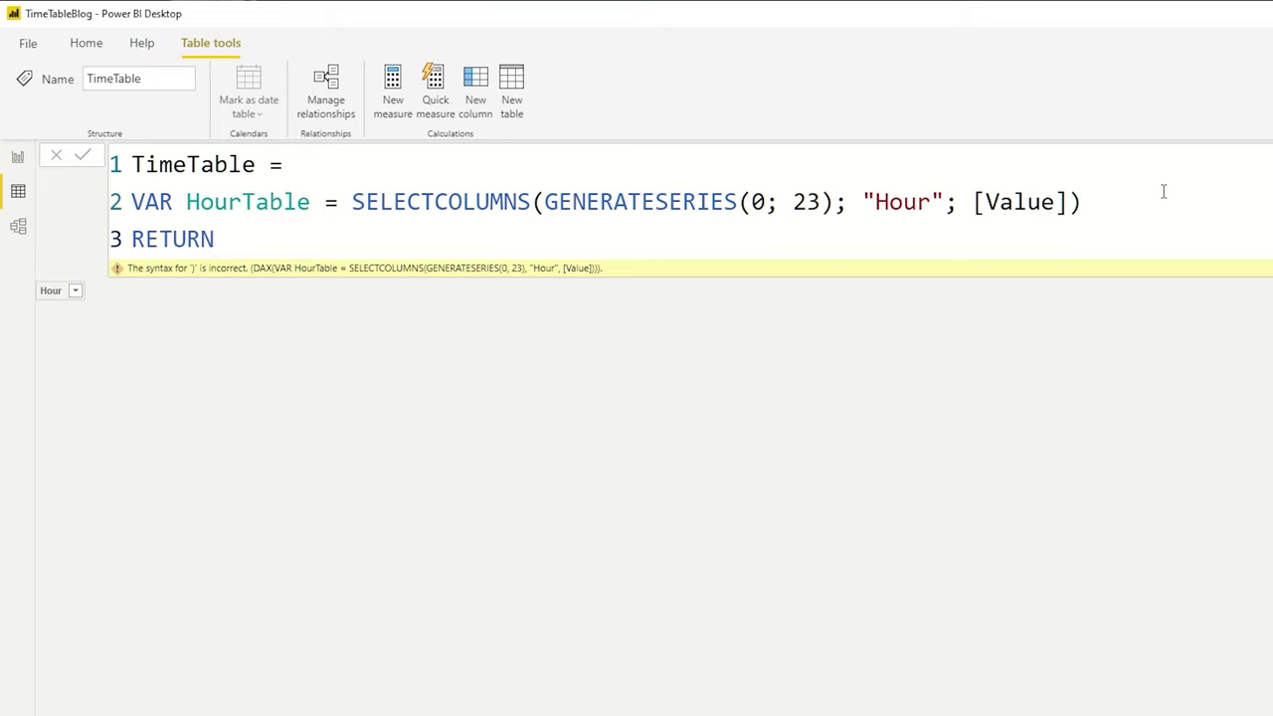
pyautogui.press('Return')
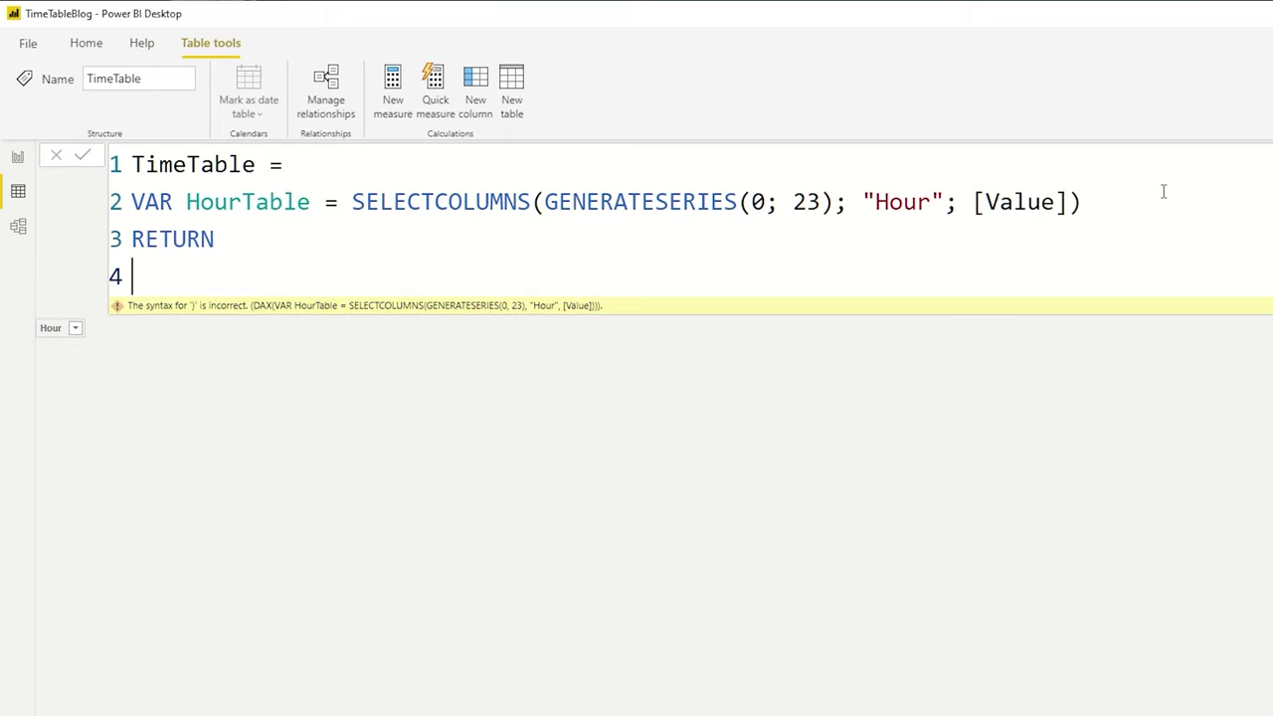
pyautogui.write('hourt')
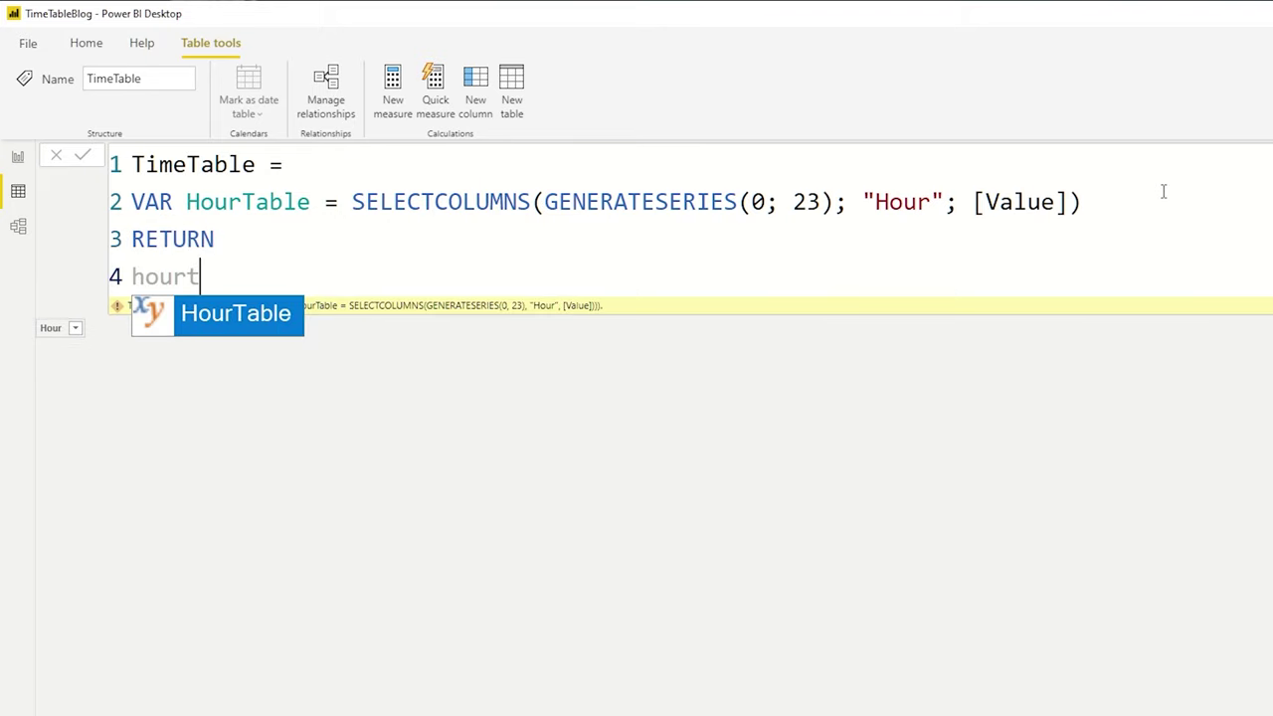
pyautogui.press('Tab')
pyautogui.press('Return')
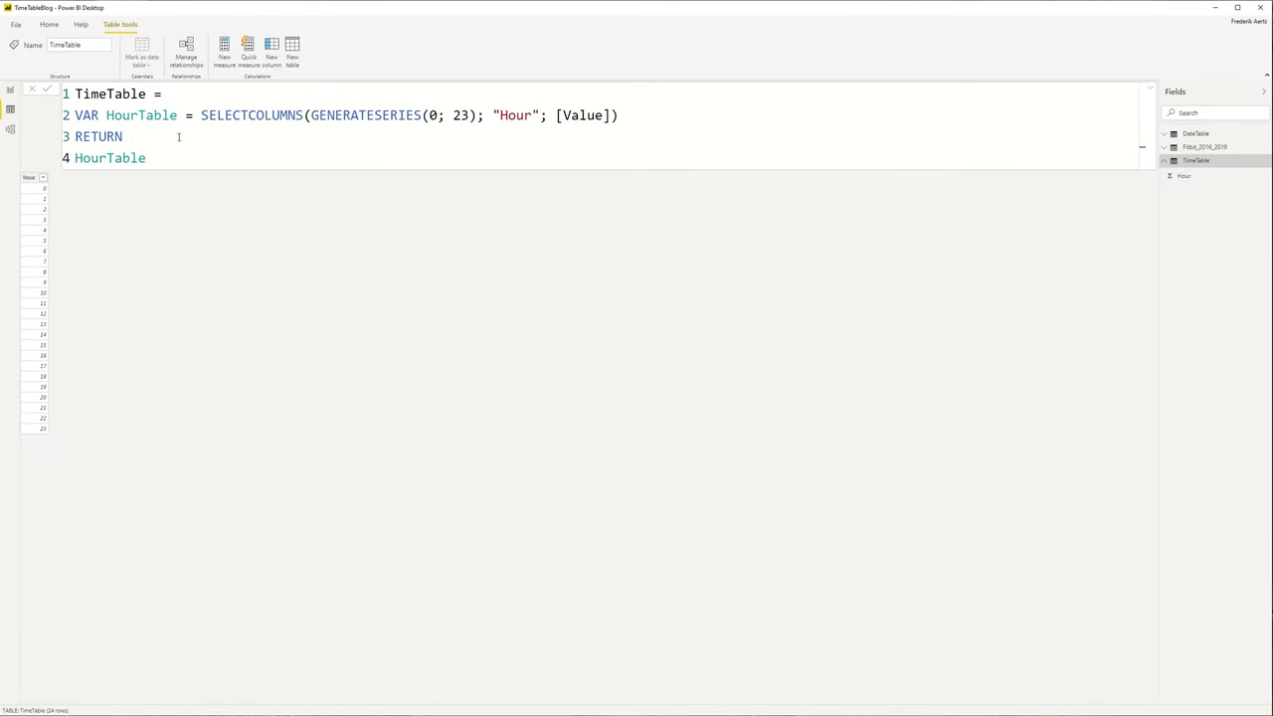
pyautogui.click(216, 115)
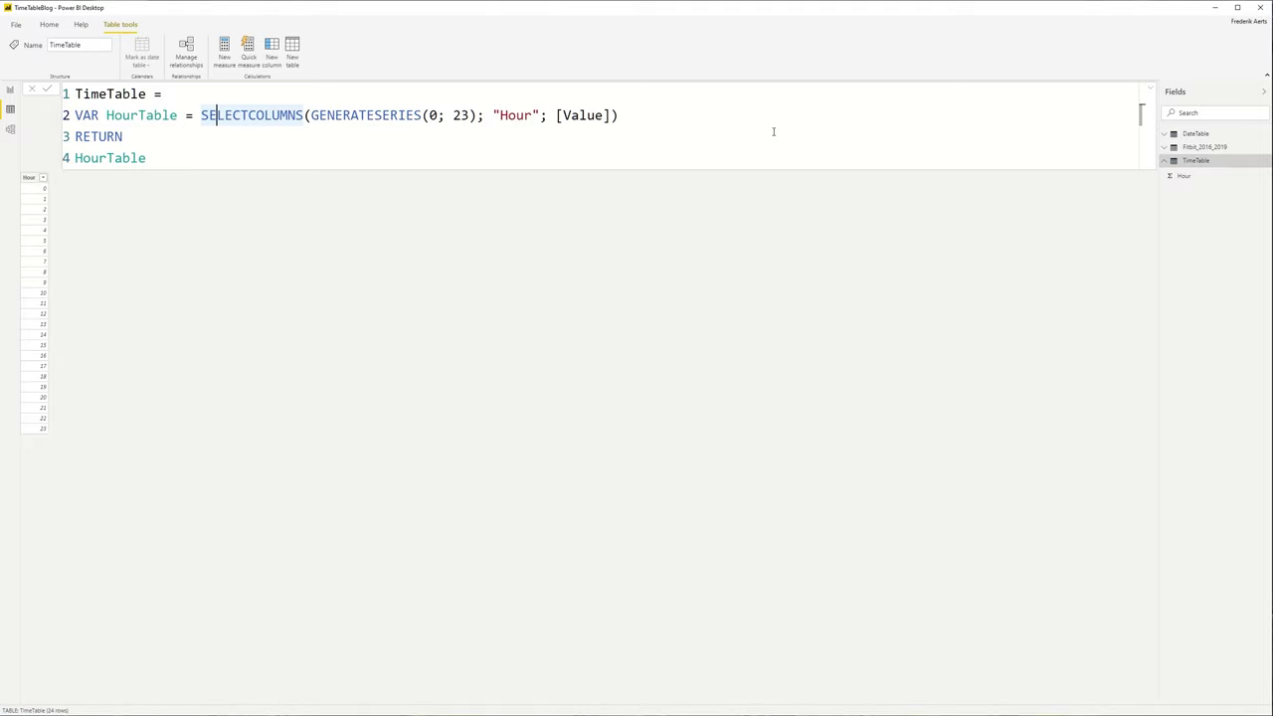
# Duplicate the HourTable line as MinuteTable with series 0 to 59 and column "Minute"
pyautogui.hotkey('shift', 'alt', 'Down')
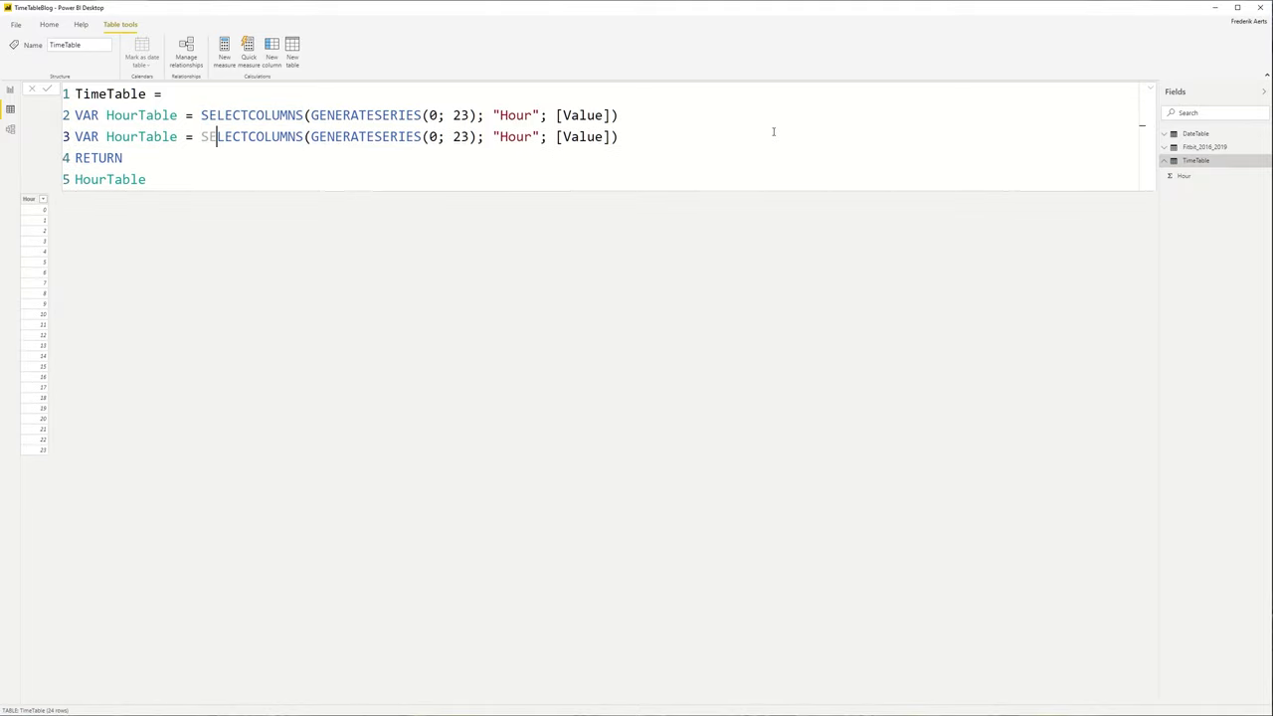
pyautogui.hotkey('ctrl', 'Left')
pyautogui.hotkey('ctrl', 'Left')
pyautogui.hotkey('ctrl', 'Left')
pyautogui.hotkey('shift', 'Right')
pyautogui.hotkey('shift', 'Right')
pyautogui.hotkey('shift', 'Right')
pyautogui.hotkey('shift', 'Right')
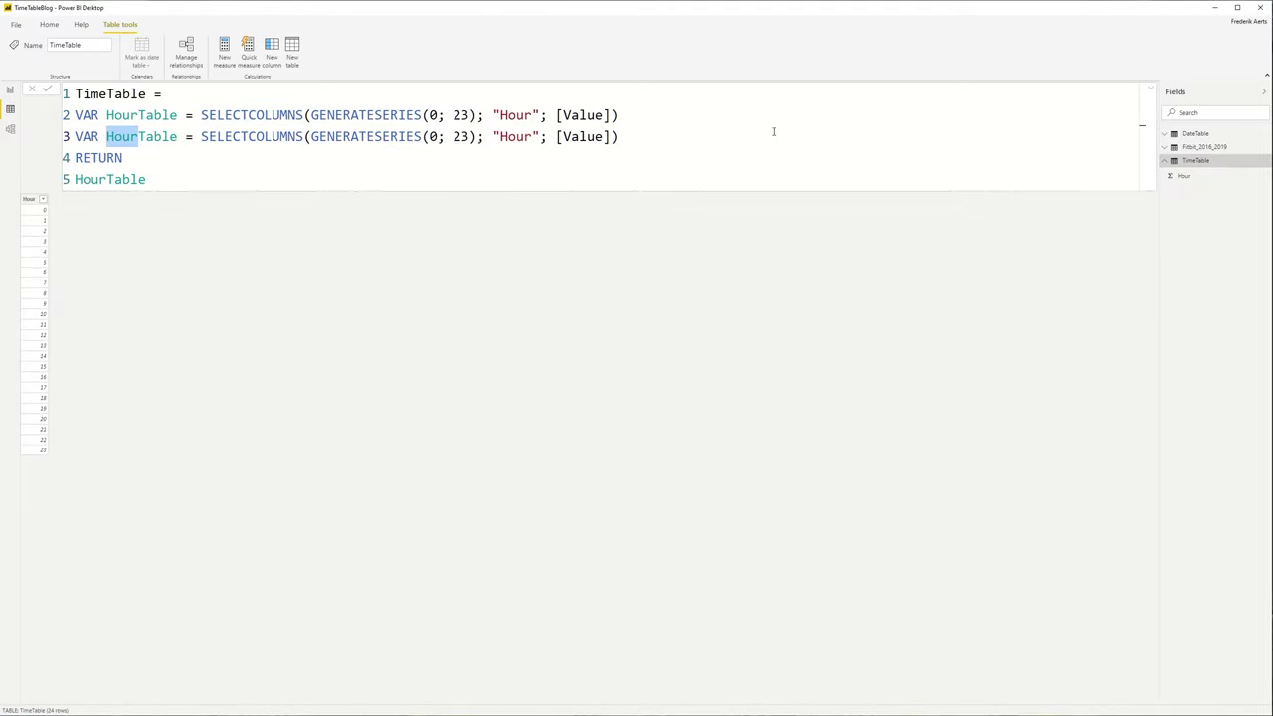
pyautogui.write('Minute')
pyautogui.press('Right')
pyautogui.press('Right')
pyautogui.press('Right')
pyautogui.press('Right')
pyautogui.press('Right')
pyautogui.press('Right')
pyautogui.press('Right')
pyautogui.press('Right')
pyautogui.press('Right')
pyautogui.press('Right')
pyautogui.press('Right')
pyautogui.press('Right')
pyautogui.press('Right')
pyautogui.press('Right')
pyautogui.press('Right')
pyautogui.press('Right')
pyautogui.press('Right')
pyautogui.press('Right')
pyautogui.press('Right')
pyautogui.press('Right')
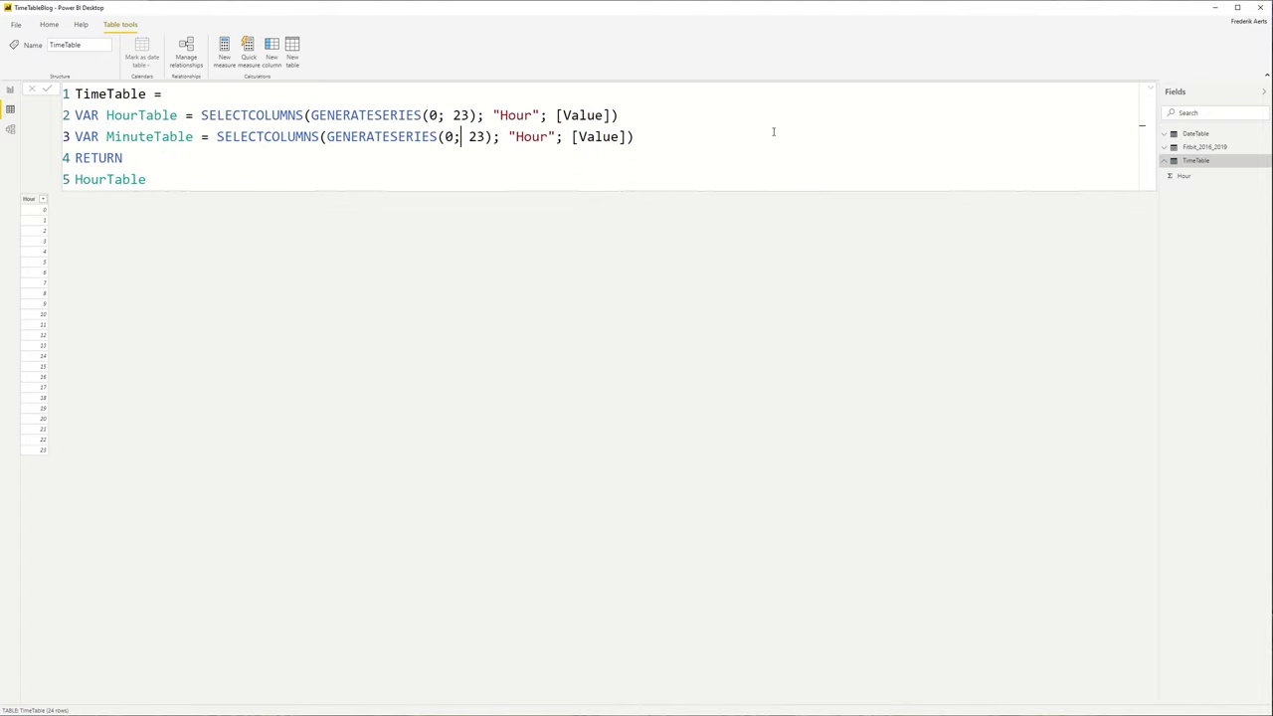
pyautogui.hotkey('shift', 'Right')
pyautogui.hotkey('shift', 'Right')
pyautogui.write('59')
pyautogui.hotkey('ctrl', 'End')
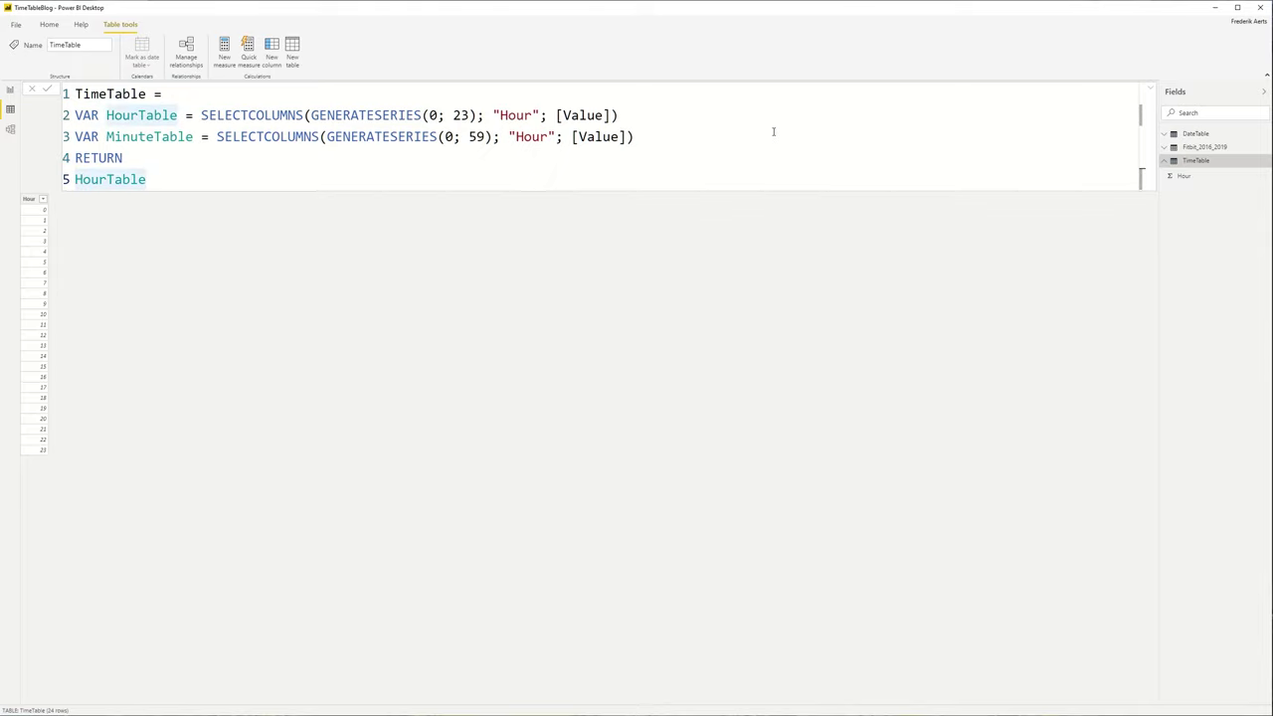
pyautogui.click(532, 137)
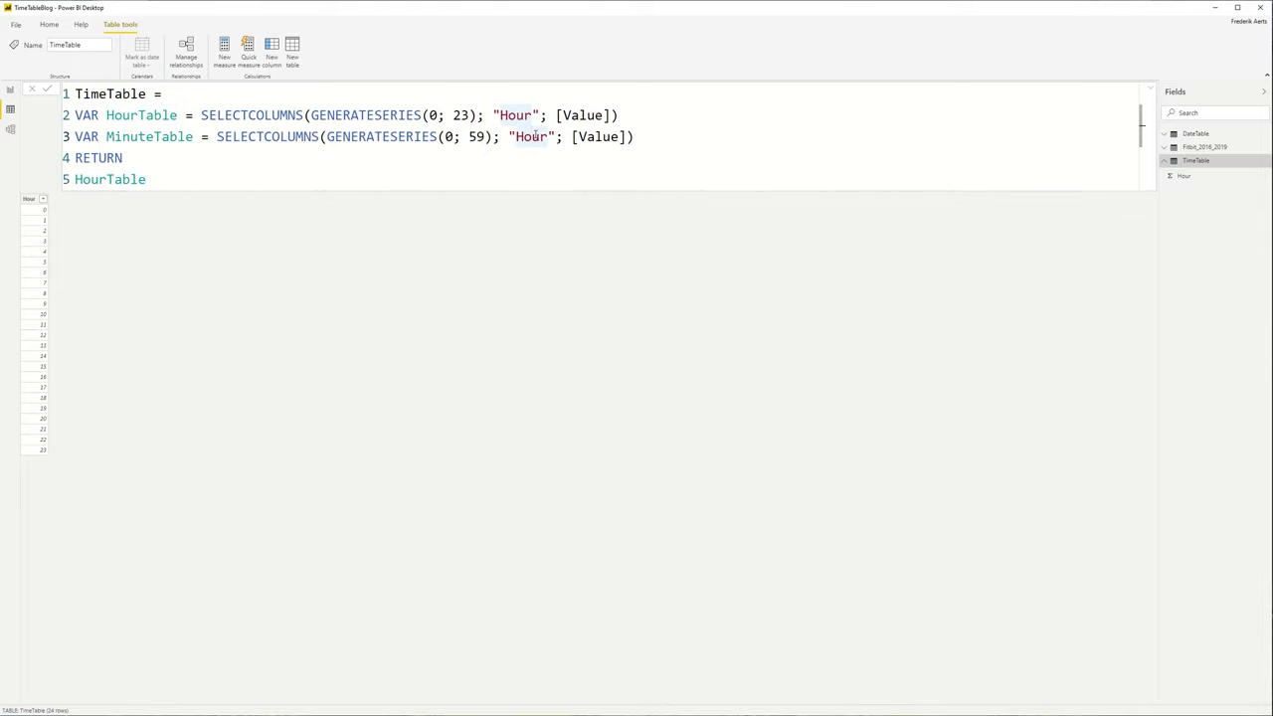
pyautogui.doubleClick(533, 136)
pyautogui.write('Minute')
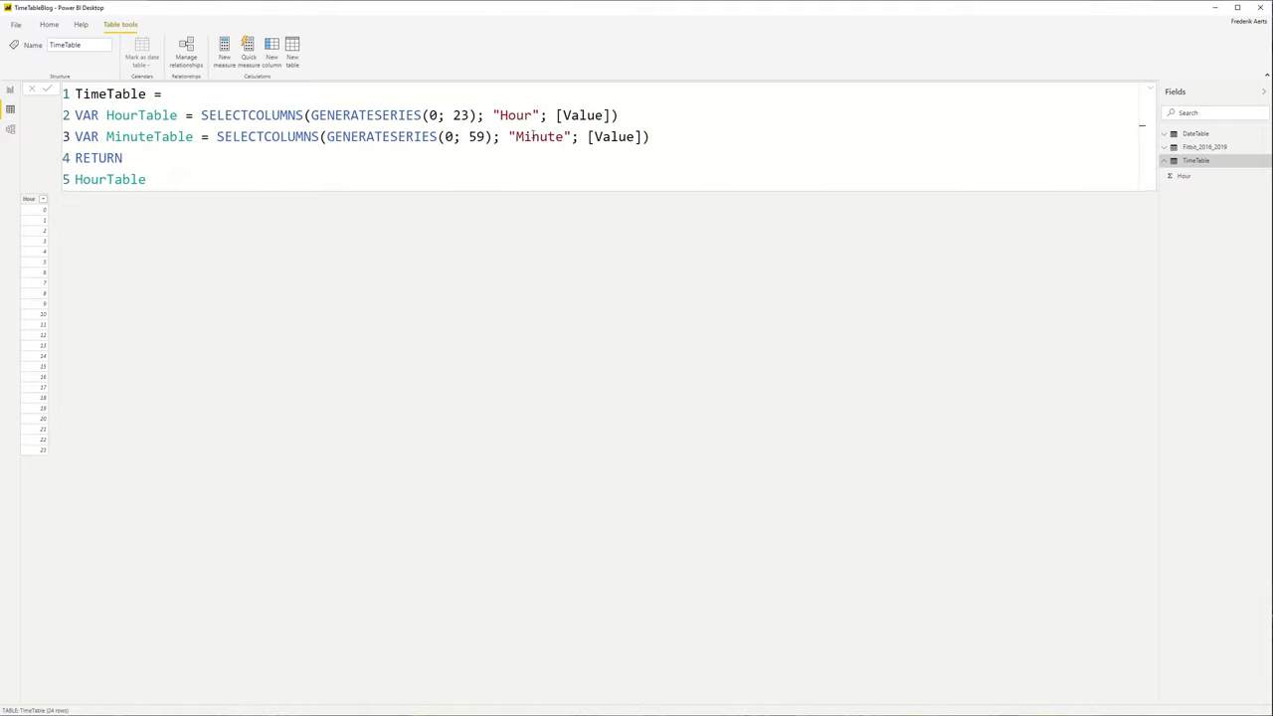
# Return MinuteTable so TimeTable shows 60 Minute rows
pyautogui.press('Right')
pyautogui.press('Right')
pyautogui.press('Right')
pyautogui.press('Right')
pyautogui.press('Right')
pyautogui.press('Right')
pyautogui.press('Right')
pyautogui.press('Right')
pyautogui.press('Right')
pyautogui.press('Right')
pyautogui.press('Right')
pyautogui.press('Right')
pyautogui.press('Down')
pyautogui.hotkey('shift', 'End')
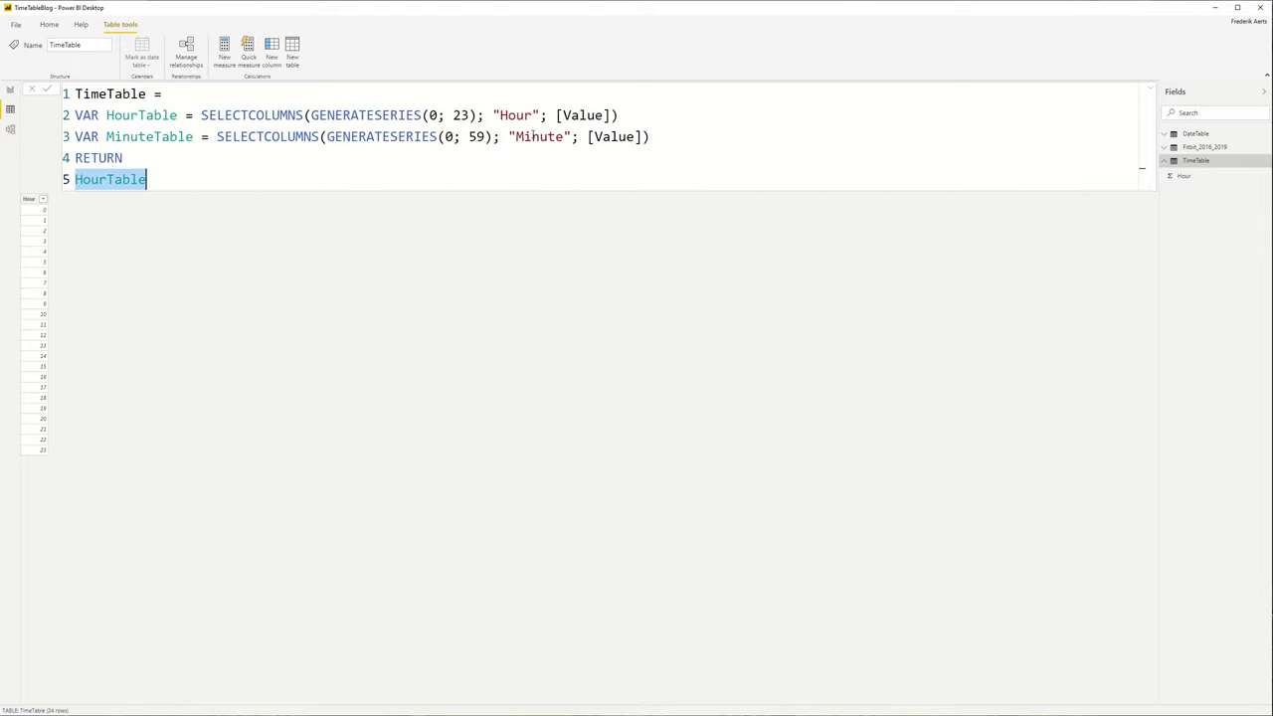
pyautogui.write('Minute')
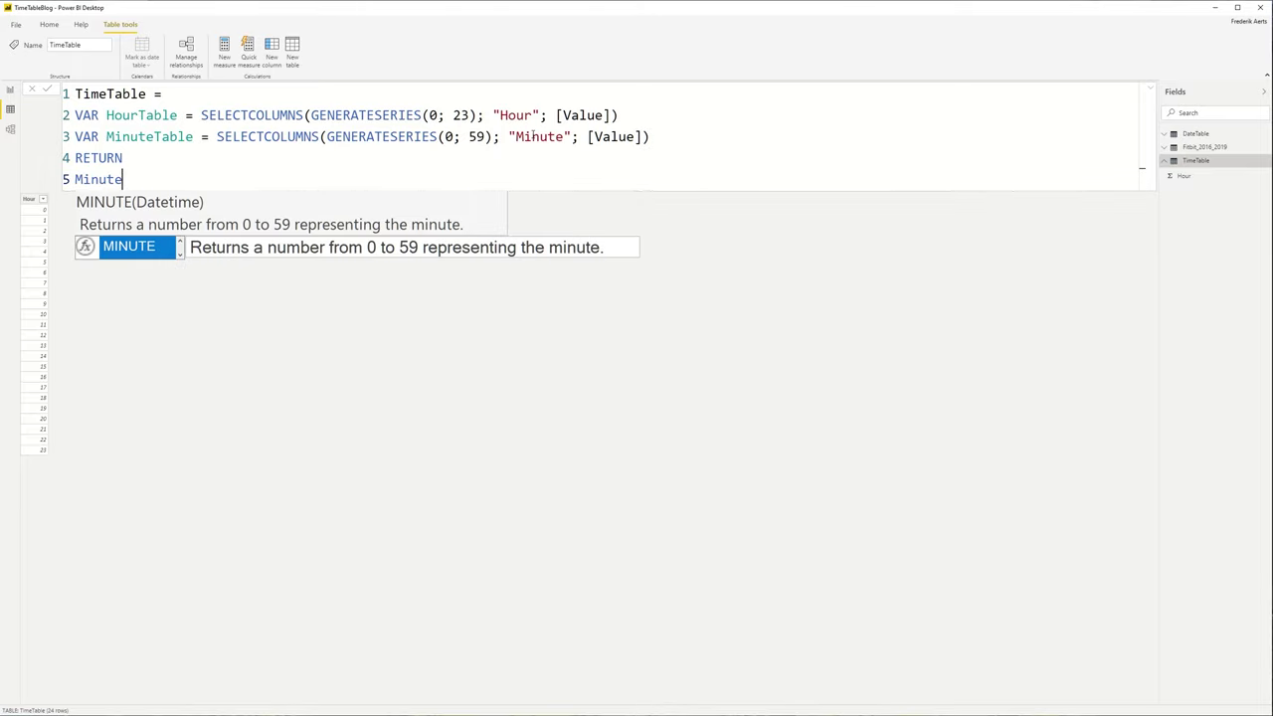
pyautogui.write('t')
pyautogui.press('Tab')
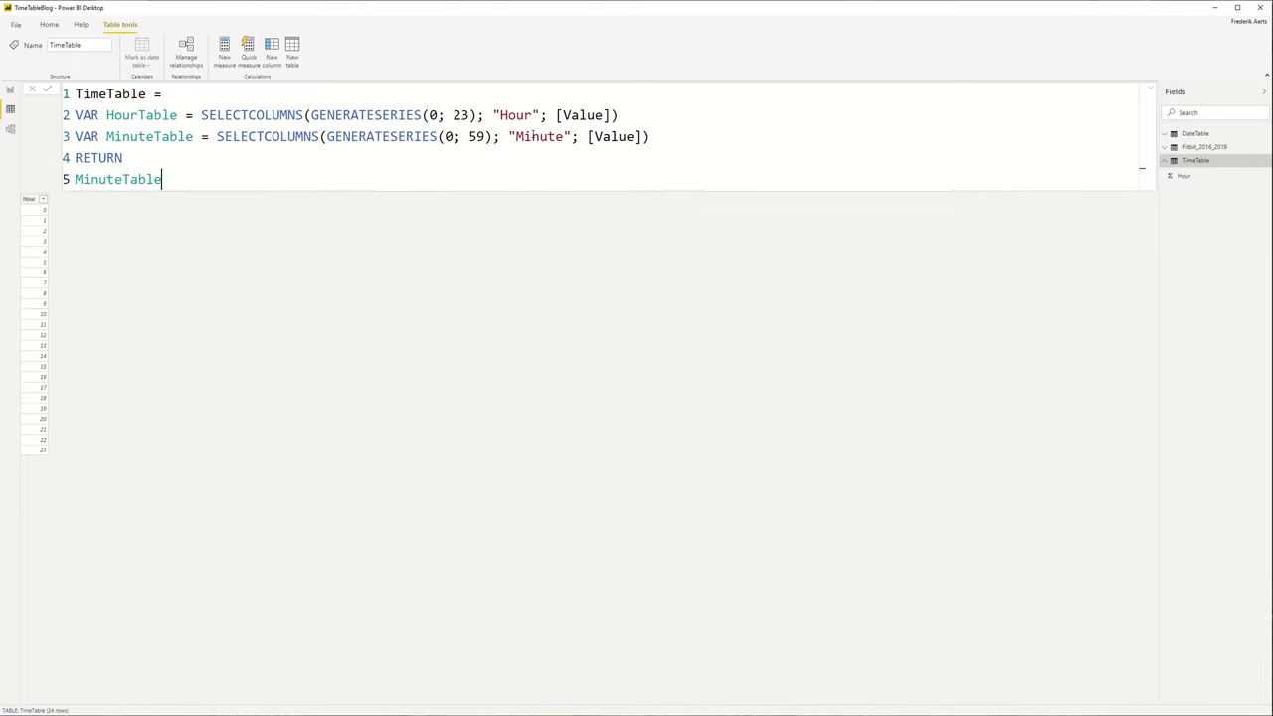
pyautogui.press('Return')
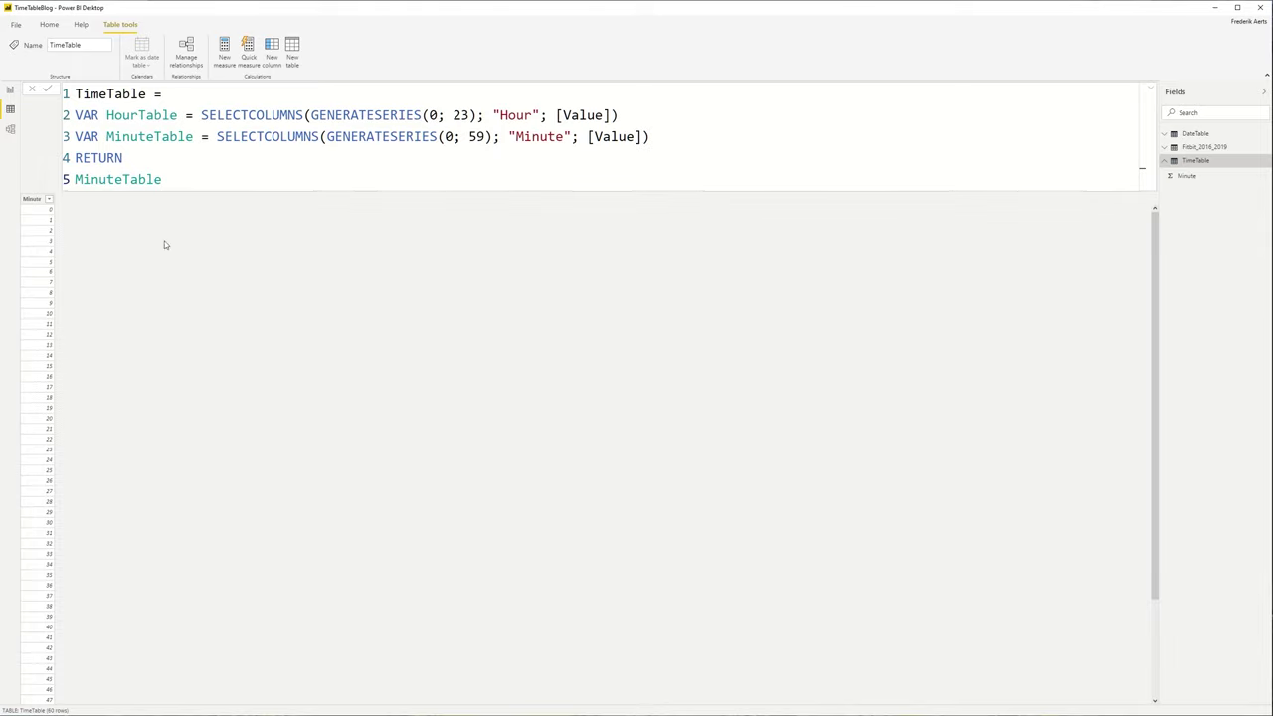
pyautogui.scroll(-3, 52, 607)
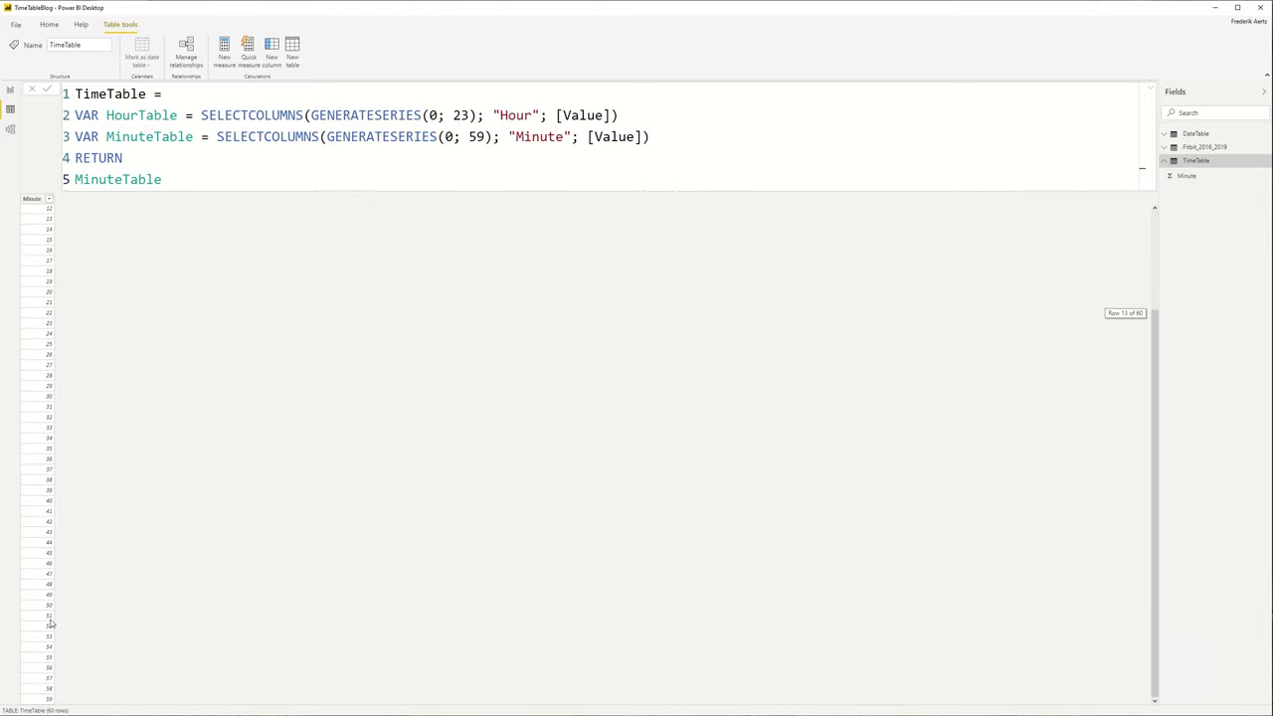
pyautogui.scroll(3, 49, 624)
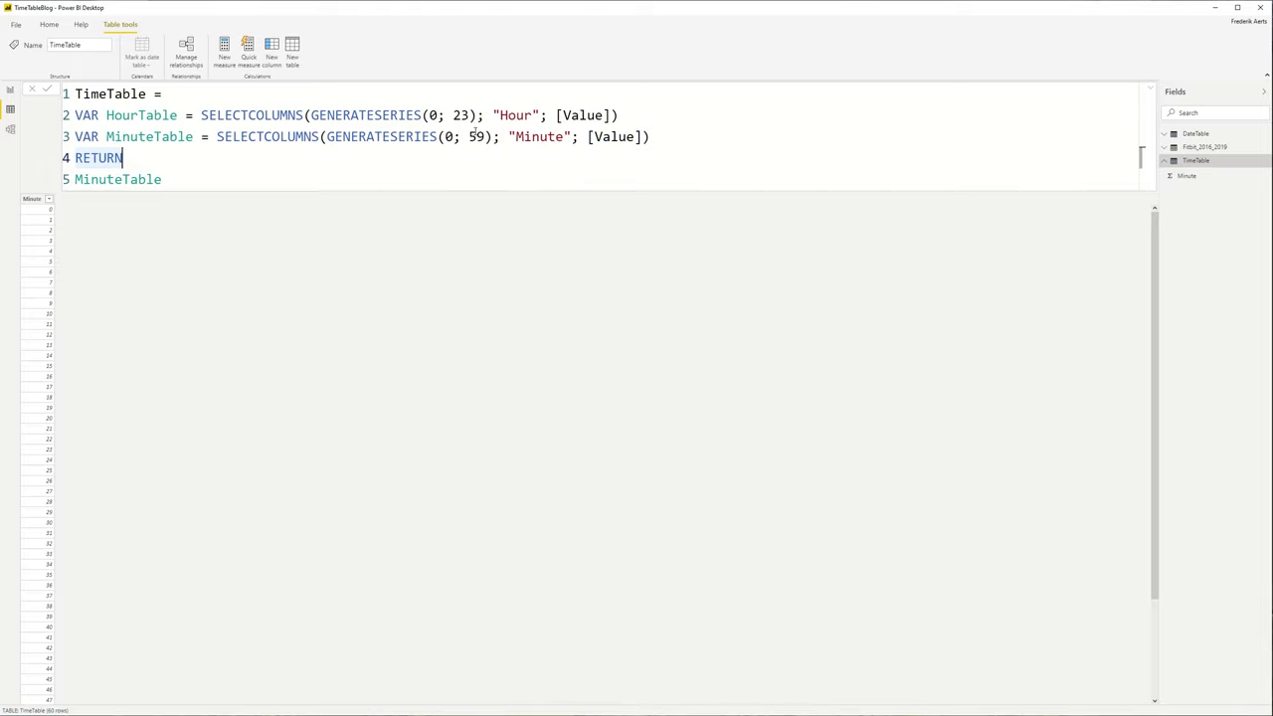
# Duplicate the MinuteTable definition line for a seconds variable
pyautogui.press('Home')
pyautogui.press('Up')
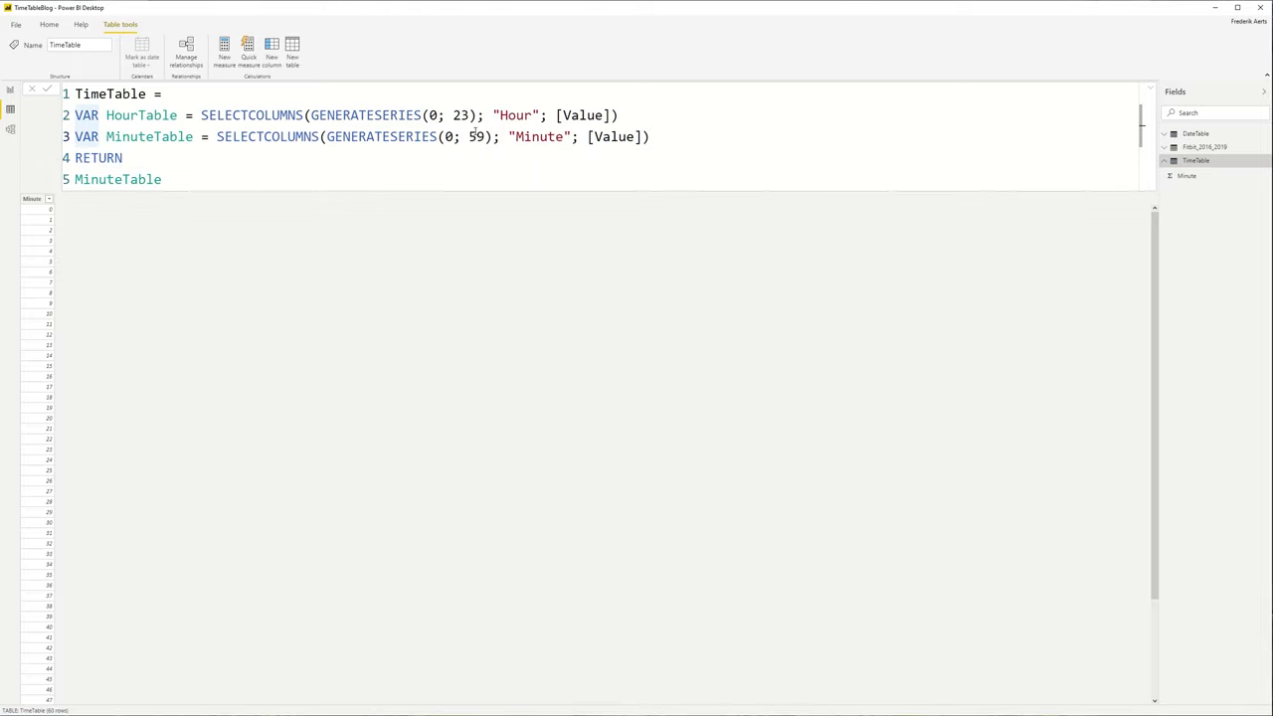
pyautogui.hotkey('shift', 'alt', 'Down')
# Rename the copied variable SecondsTable with a "Second" column
pyautogui.press('Right')
pyautogui.press('Right')
pyautogui.press('Right')
pyautogui.press('Right')
pyautogui.hotkey('shift', 'Right')
pyautogui.hotkey('shift', 'Right')
pyautogui.hotkey('shift', 'Right')
pyautogui.hotkey('shift', 'Right')
pyautogui.hotkey('shift', 'Right')
pyautogui.hotkey('shift', 'Right')
pyautogui.write('Second')
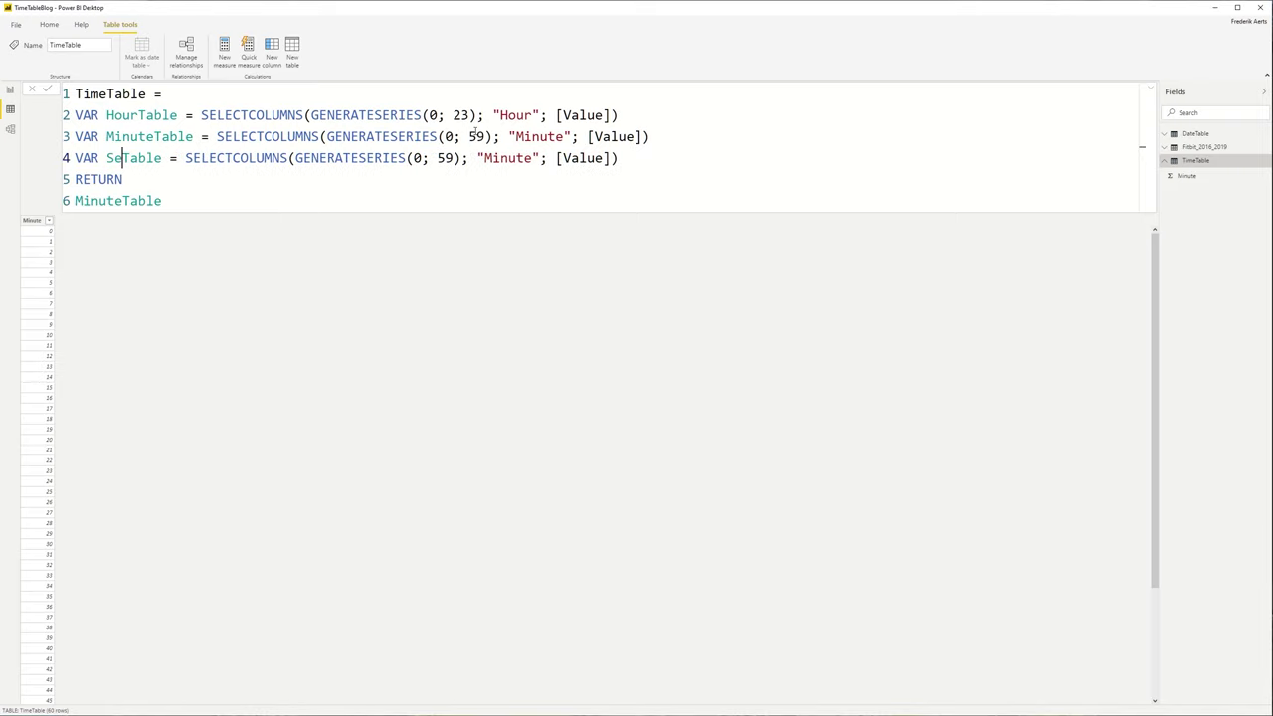
pyautogui.write('s')
pyautogui.press('Right')
pyautogui.press('Right')
pyautogui.press('Right')
pyautogui.press('Right')
pyautogui.press('Right')
pyautogui.press('Right')
pyautogui.press('Right')
pyautogui.press('Right')
pyautogui.press('Right')
pyautogui.press('Right')
pyautogui.press('Right')
pyautogui.press('Right')
pyautogui.press('Right')
pyautogui.press('Right')
pyautogui.press('Right')
pyautogui.press('Right')
pyautogui.press('Right')
pyautogui.press('Right')
pyautogui.press('Right')
pyautogui.press('Right')
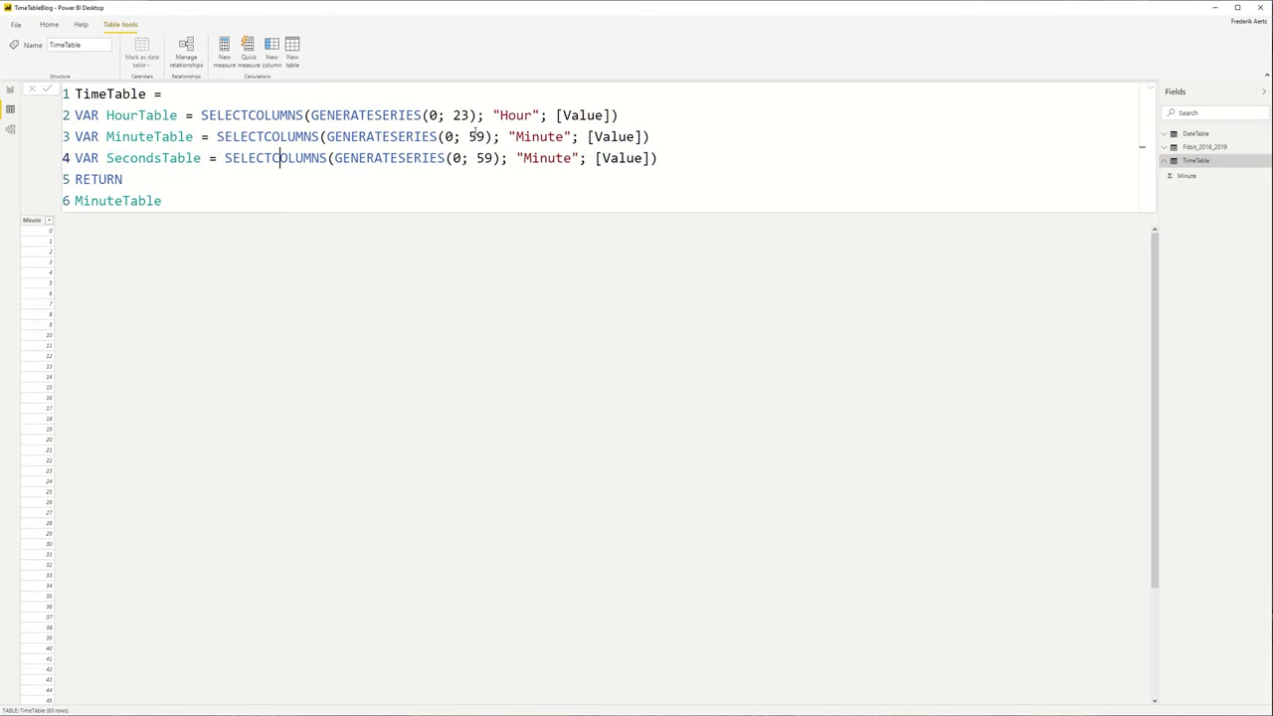
pyautogui.press('Right')
pyautogui.press('Right')
pyautogui.press('Right')
pyautogui.press('Right')
pyautogui.press('Right')
pyautogui.press('Right')
pyautogui.press('Right')
pyautogui.press('Right')
pyautogui.press('Right')
pyautogui.press('Right')
pyautogui.press('Right')
pyautogui.press('Right')
pyautogui.press('Right')
pyautogui.press('Right')
pyautogui.press('Right')
pyautogui.press('Right')
pyautogui.hotkey('shift', 'Right')
pyautogui.hotkey('shift', 'Right')
pyautogui.hotkey('shift', 'Right')
pyautogui.hotkey('shift', 'Right')
pyautogui.hotkey('shift', 'Right')
pyautogui.hotkey('shift', 'Right')
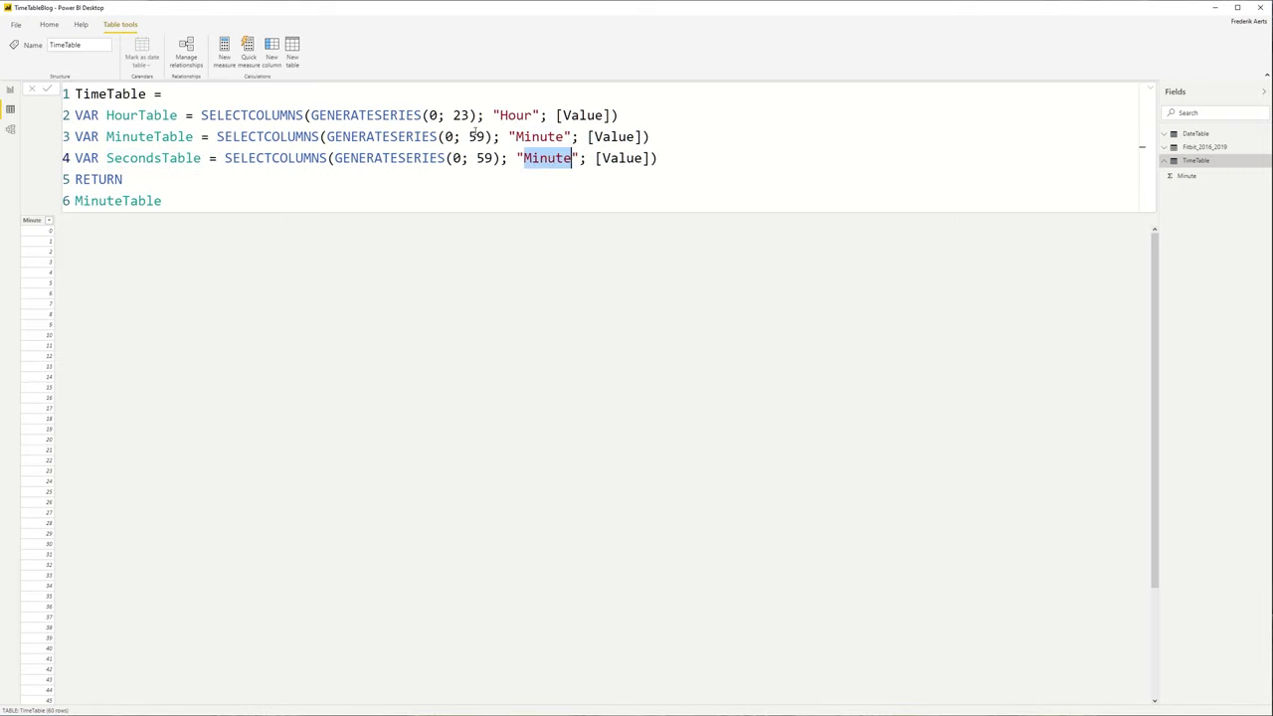
pyautogui.write('Second')
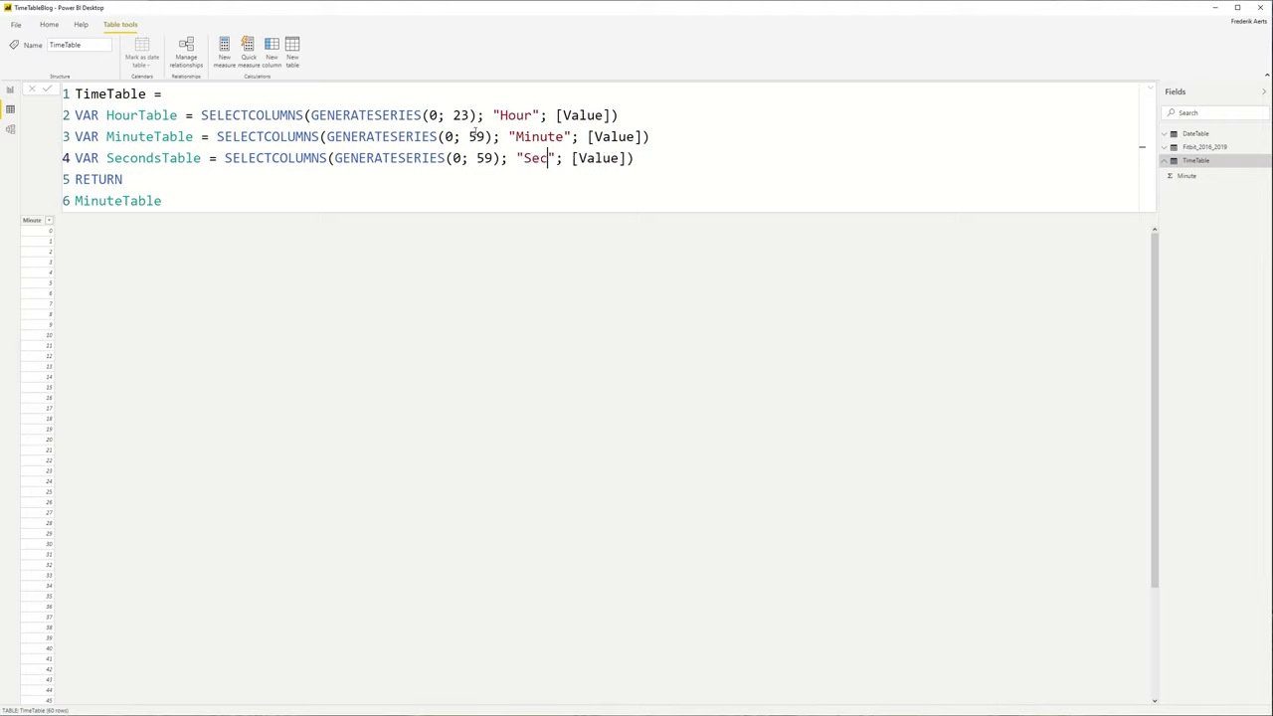
pyautogui.press('End')
# Return CROSSJOIN(HourTable; MinuteTable; SecondsTable) as the TimeTable result
pyautogui.press('Right')
pyautogui.press('Down')
pyautogui.hotkey('shift', 'End')
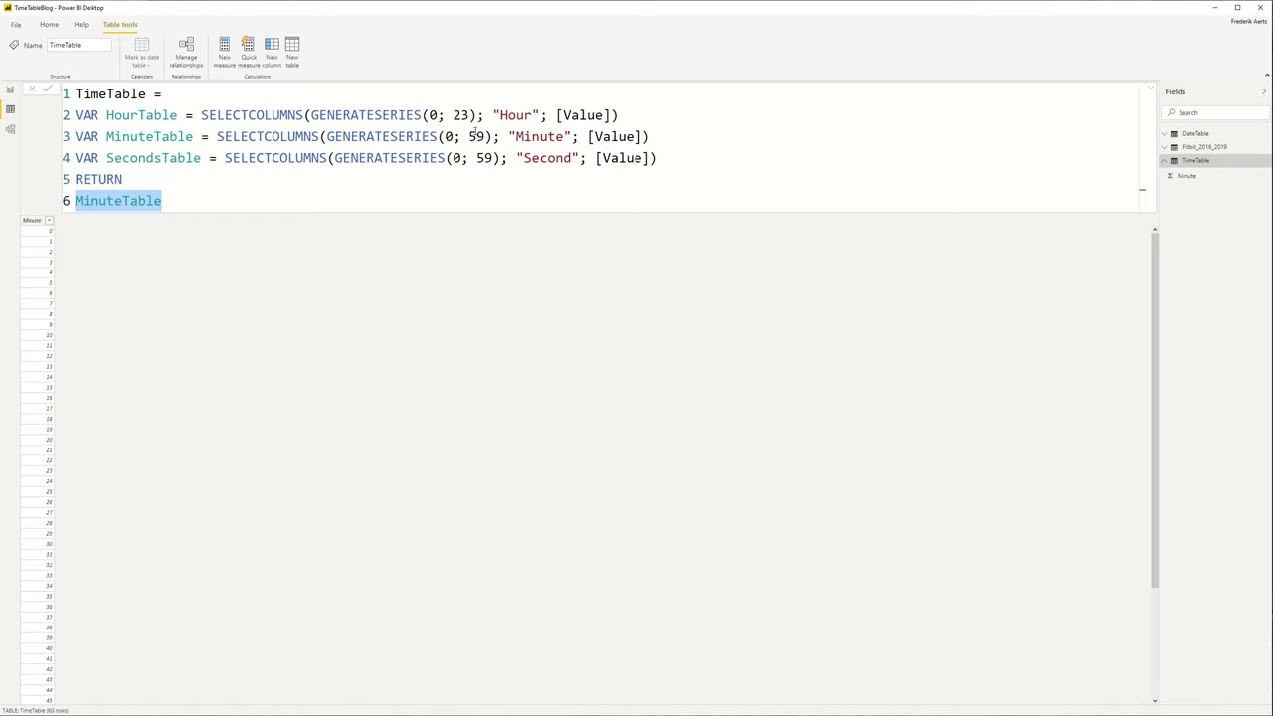
pyautogui.write('cross')
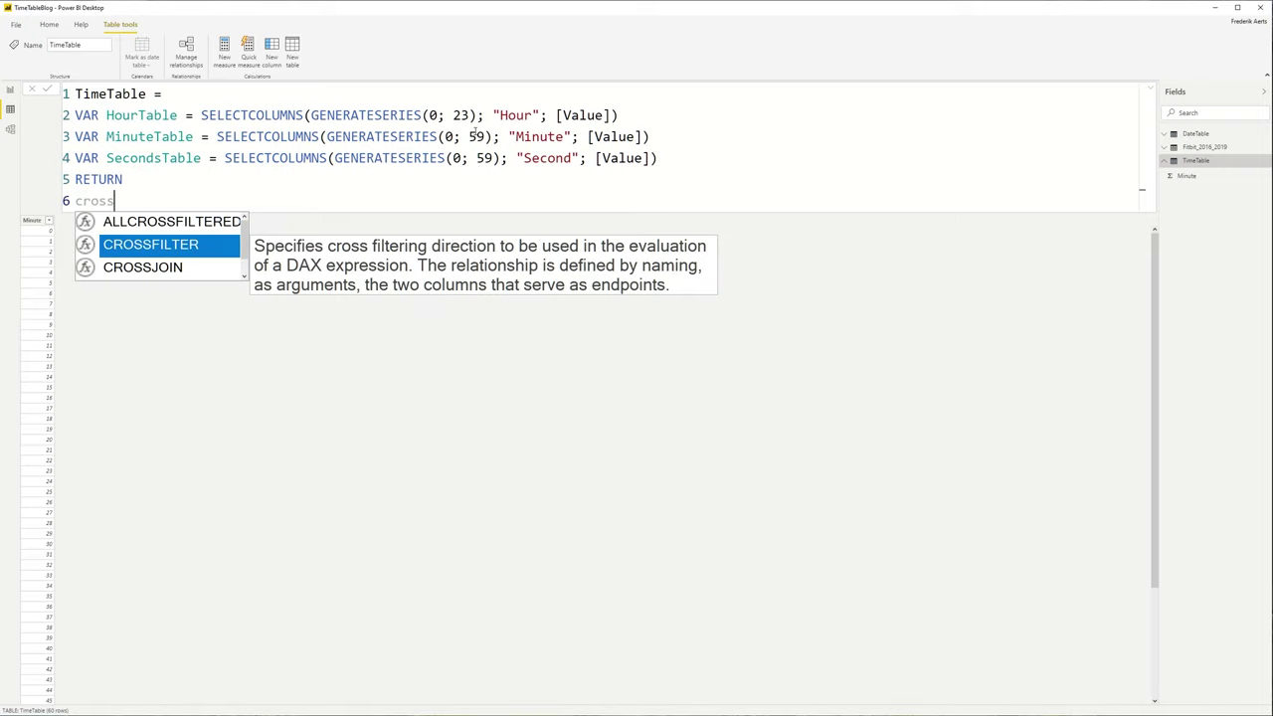
pyautogui.write('j')
pyautogui.press('Tab')
pyautogui.write('h')
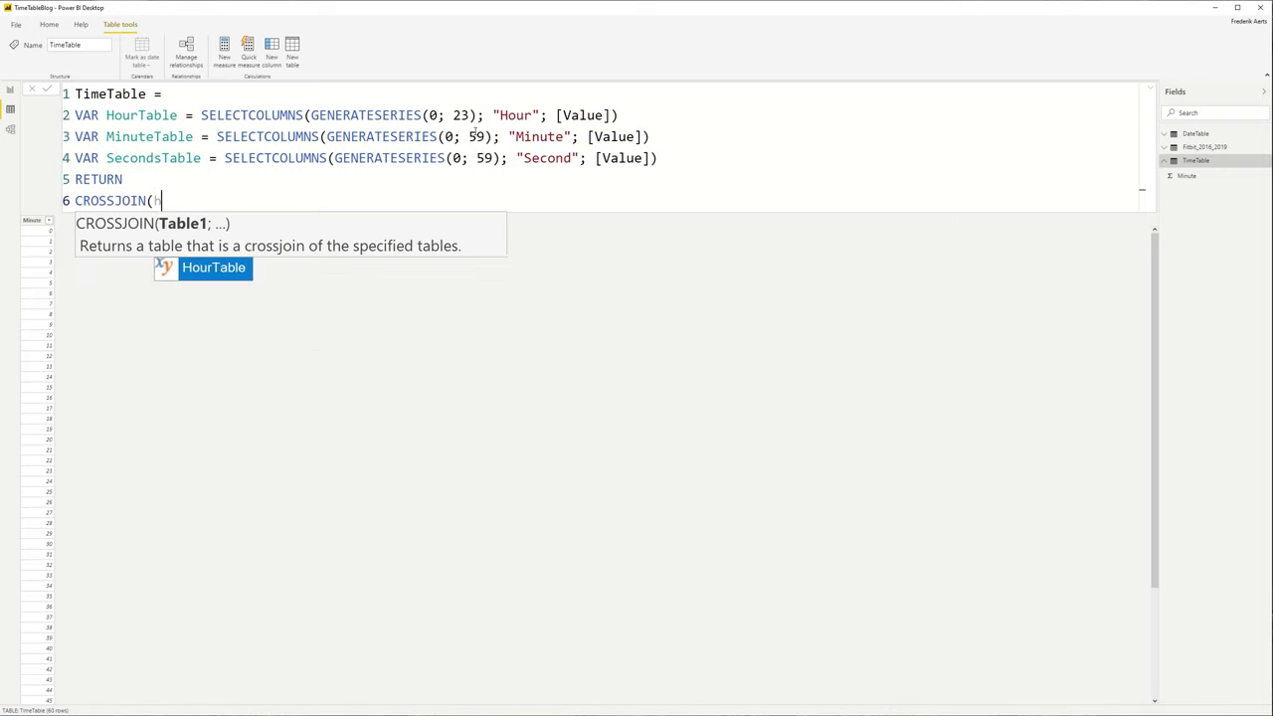
pyautogui.write('our')
pyautogui.press('Tab')
pyautogui.write('; ')
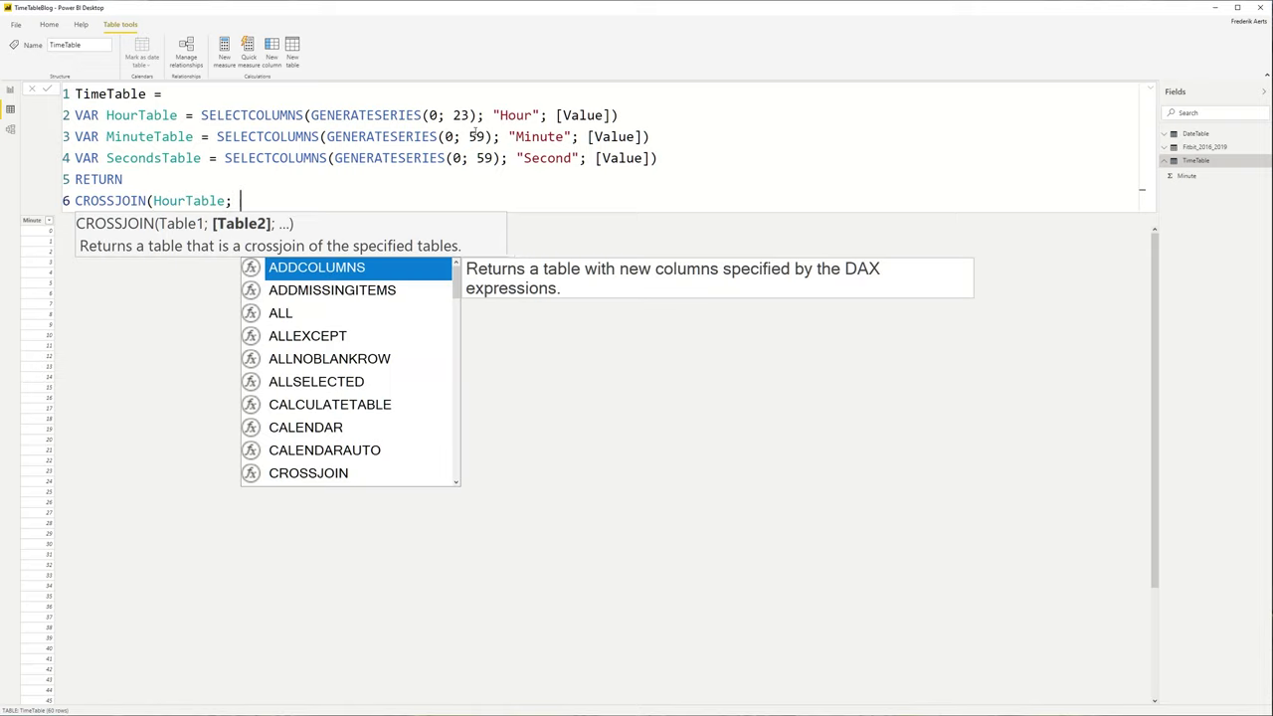
pyautogui.write('min')
pyautogui.press('Tab')
pyautogui.write('; ')
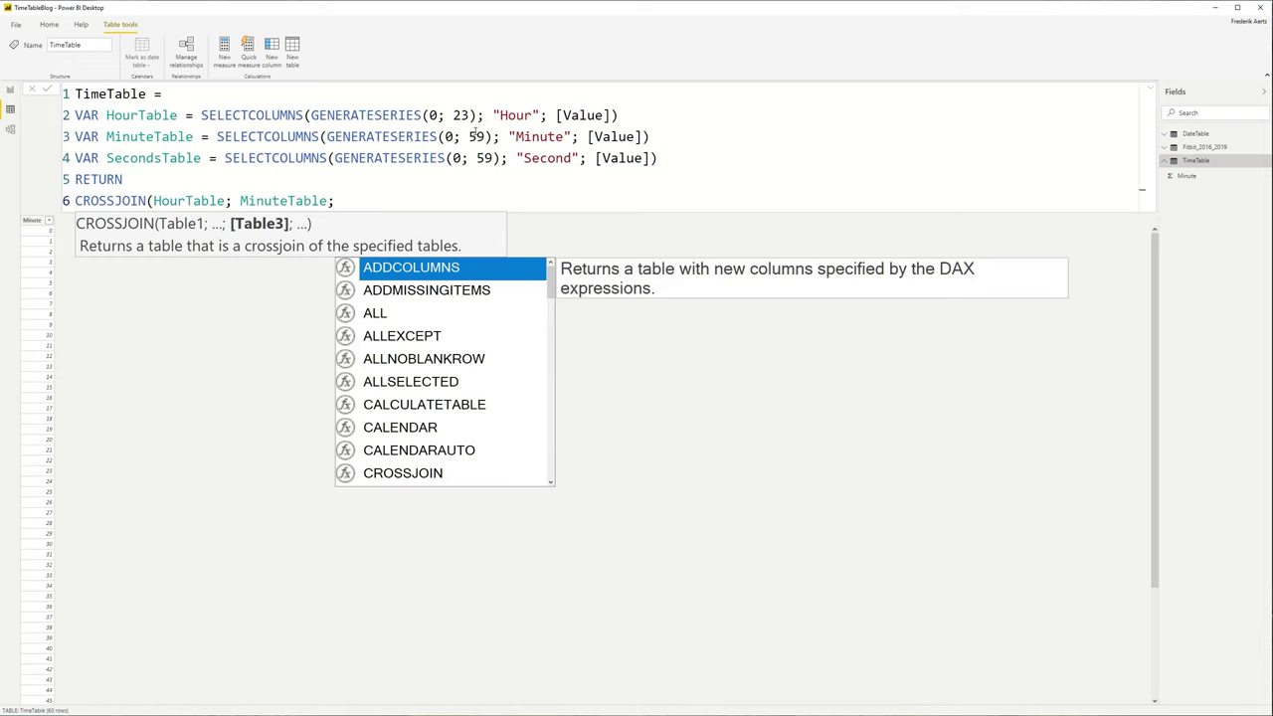
pyautogui.write('seco')
pyautogui.press('Tab')
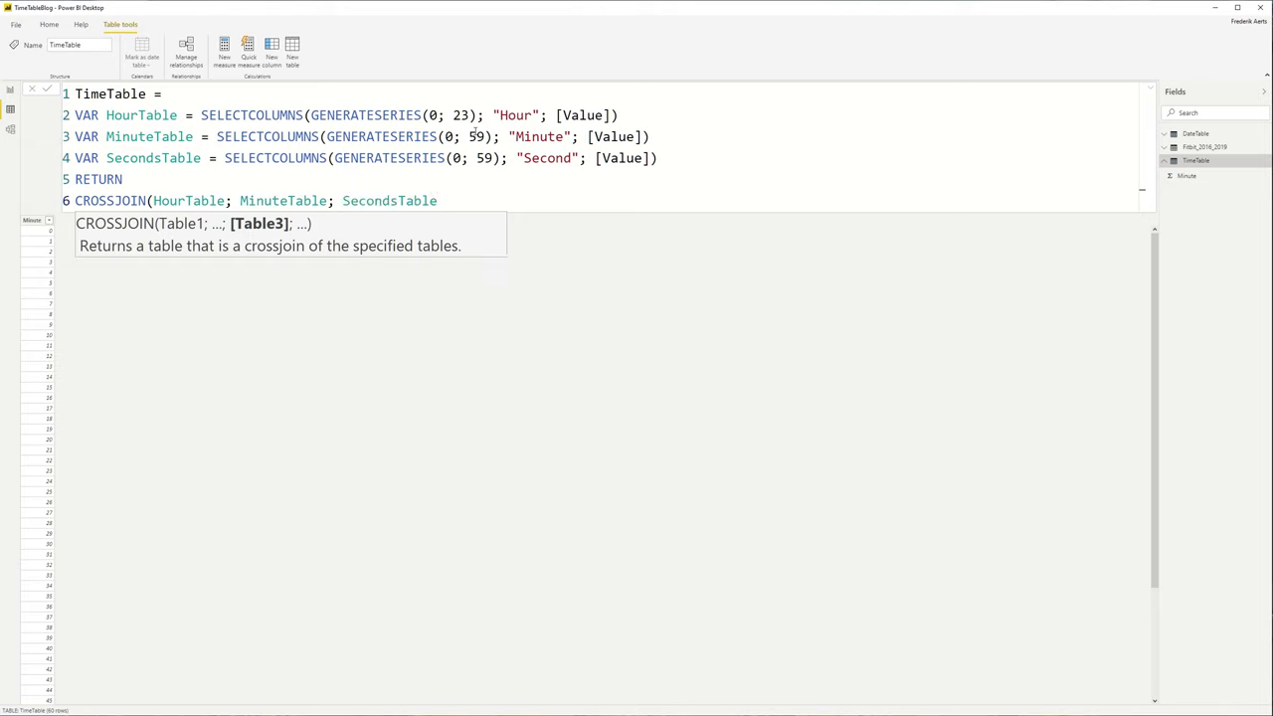
pyautogui.write(')')
pyautogui.press('Return')
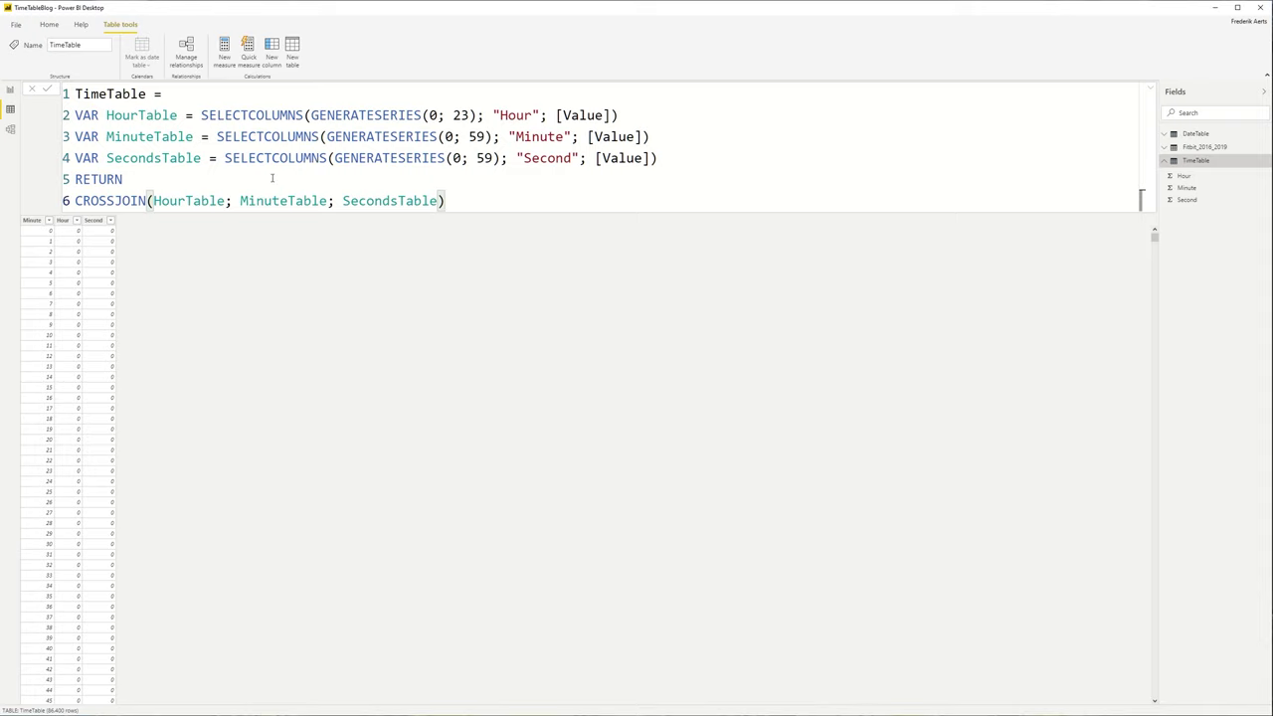
# Remove SecondsTable from the CROSSJOIN, leaving hours and minutes only
pyautogui.doubleClick(391, 201)
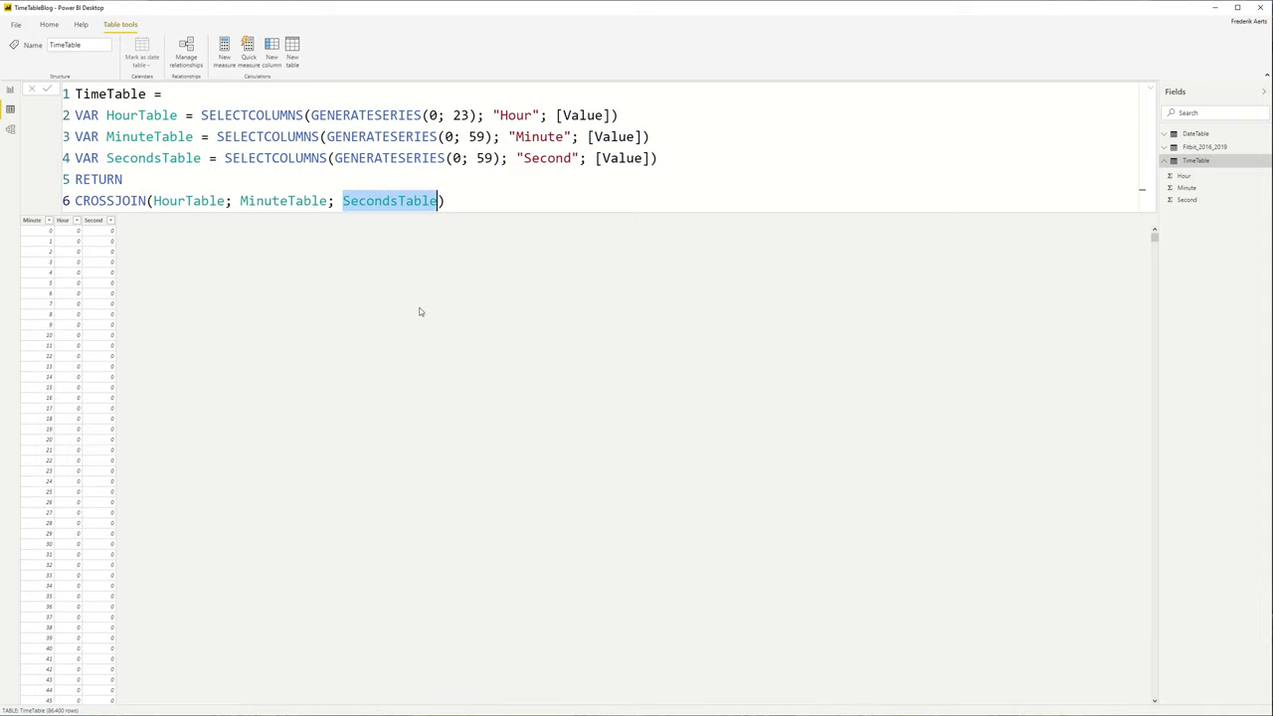
pyautogui.press('BackSpace')
pyautogui.press('BackSpace')
pyautogui.press('BackSpace')
pyautogui.press('Escape')
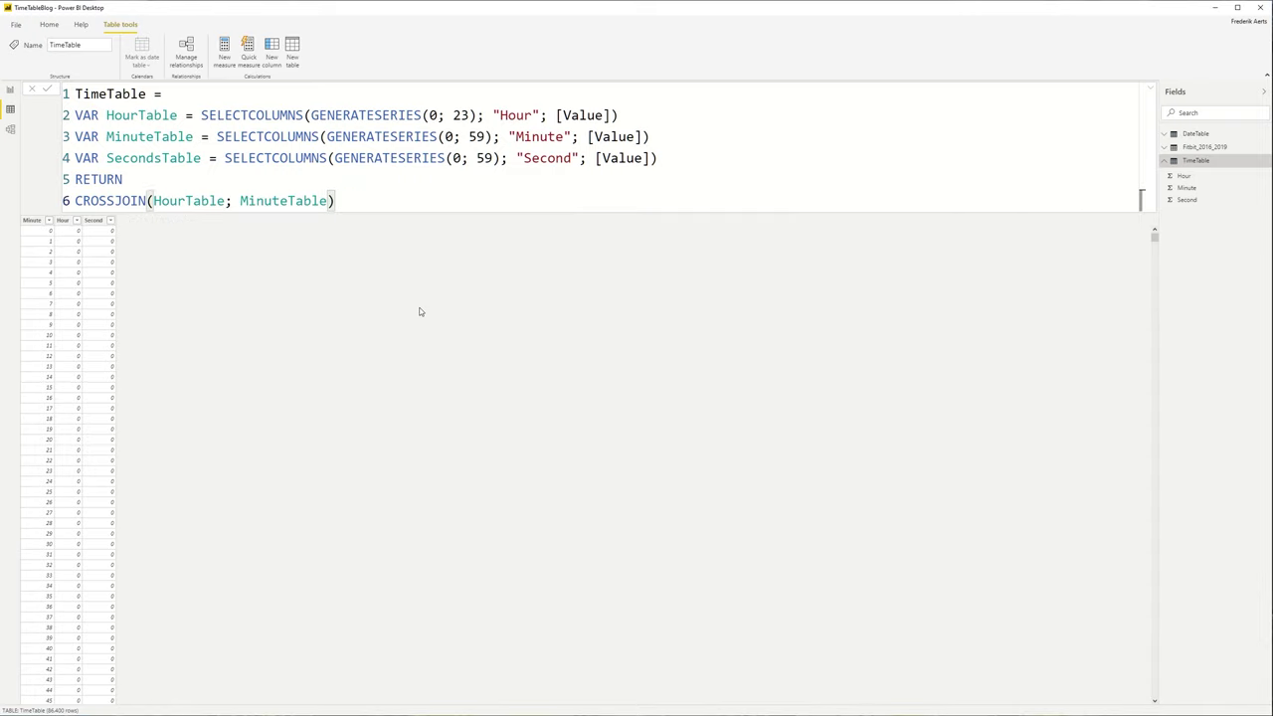
pyautogui.press('Return')
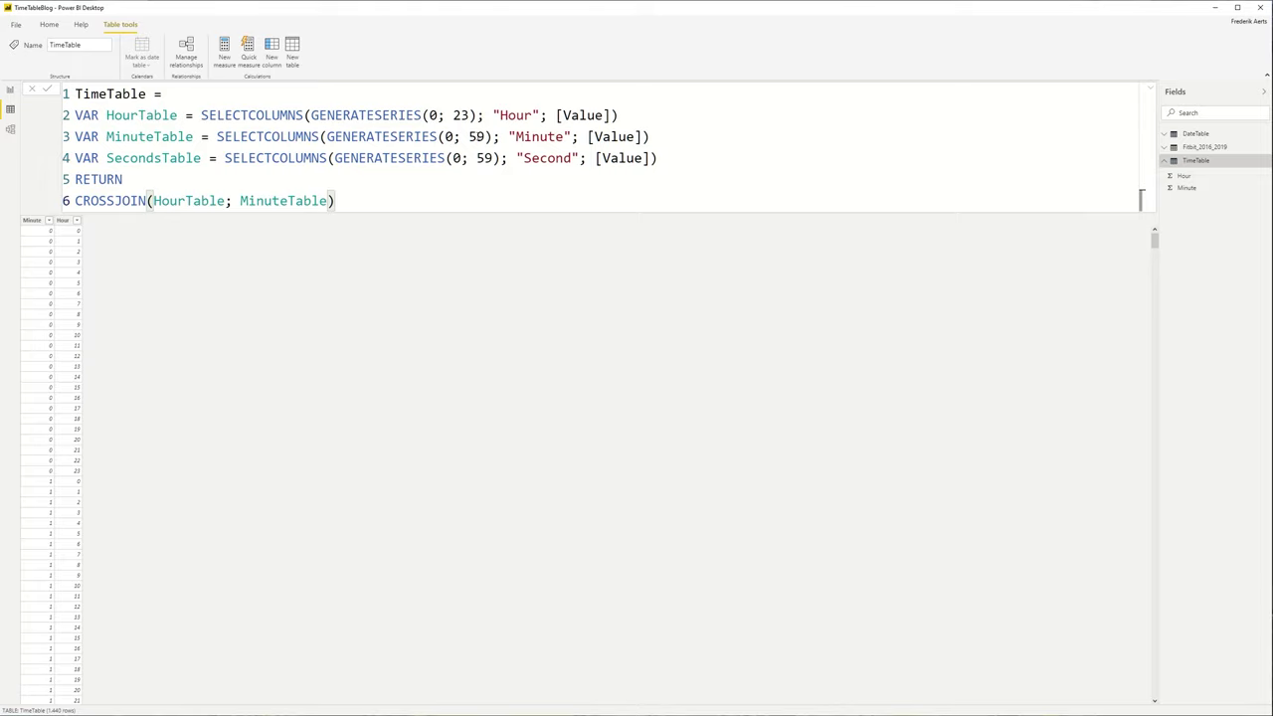
# Test the minute series as GENERATESERIES(0; 45; 15) for quarter hours
pyautogui.doubleClick(476, 136)
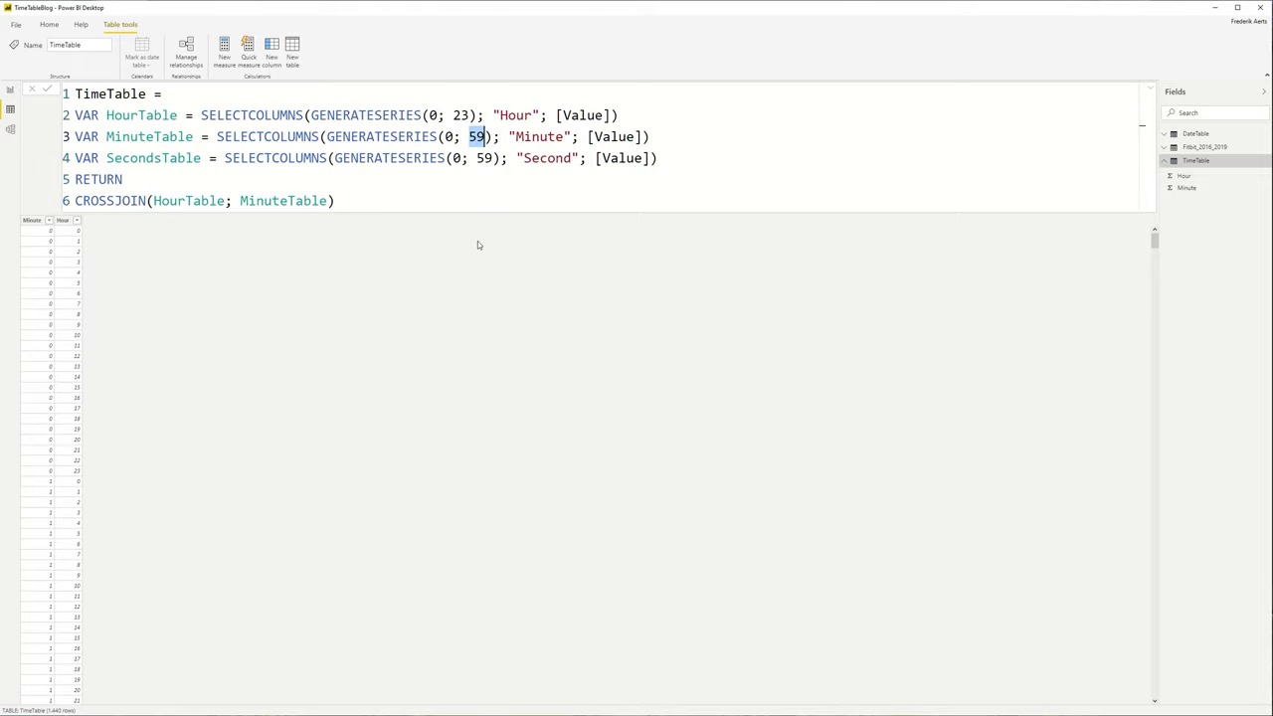
pyautogui.write('45; ')
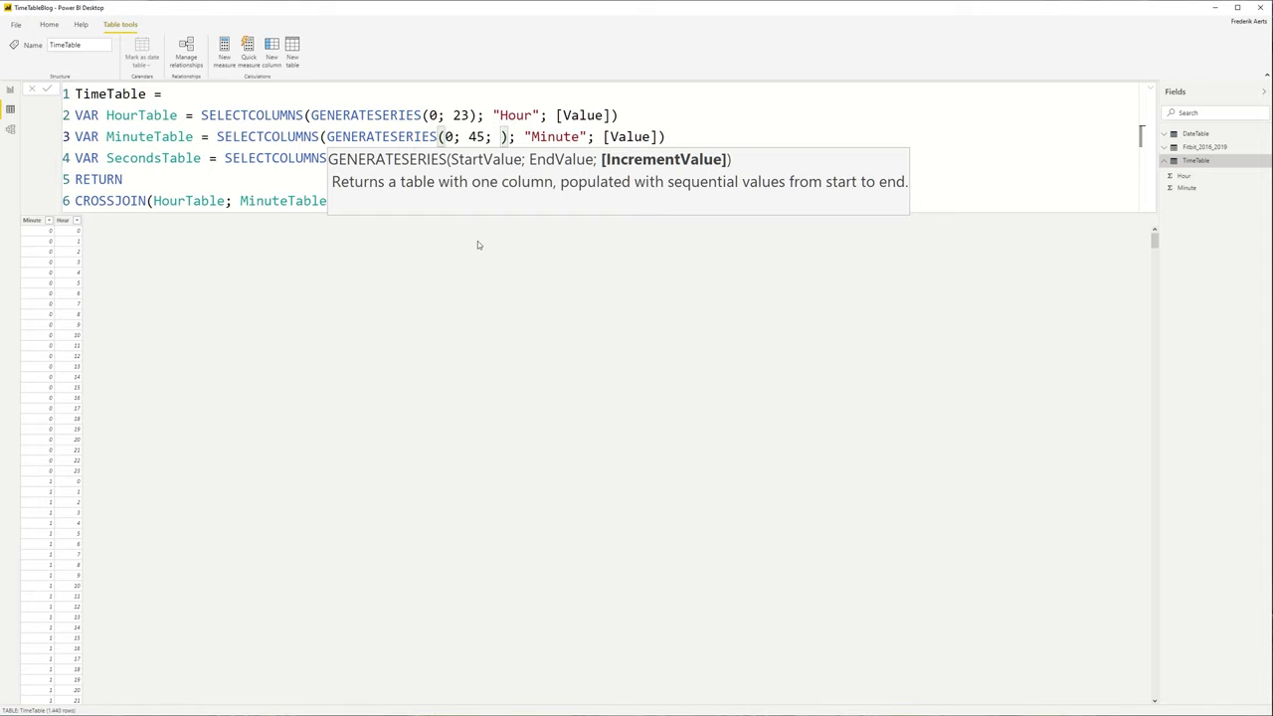
pyautogui.write('15')
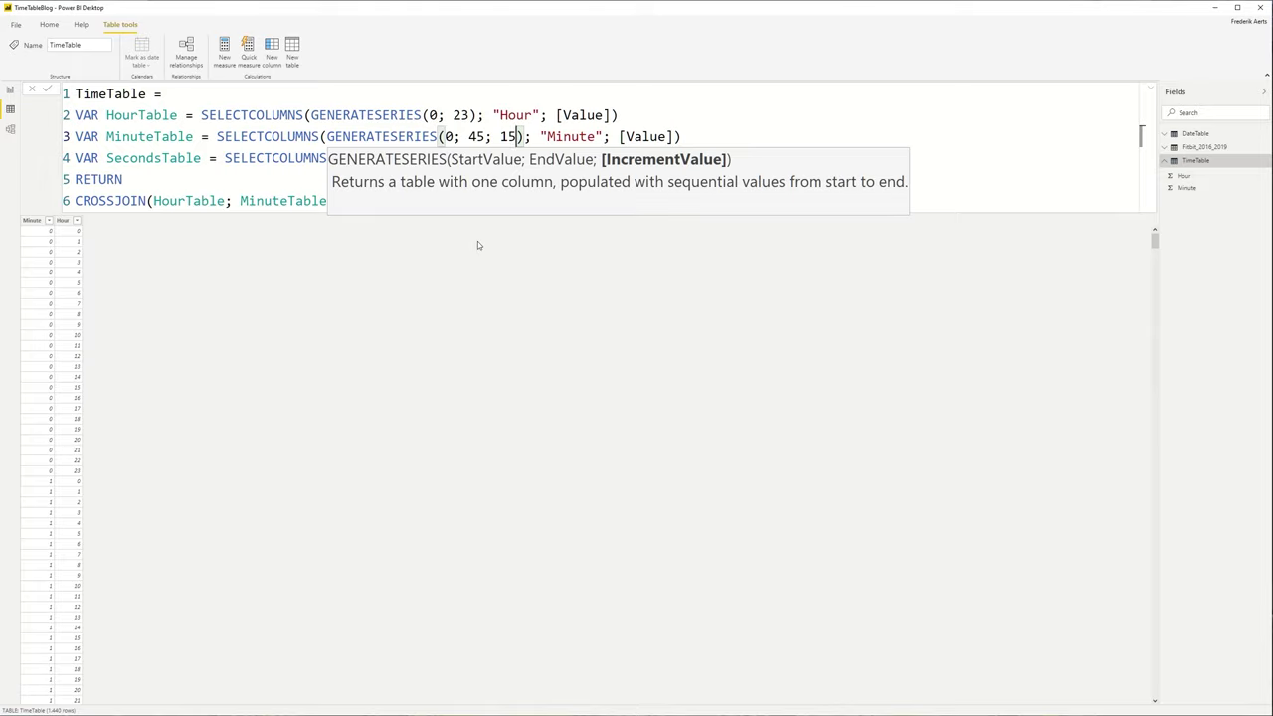
pyautogui.press('End')
pyautogui.press('Return')
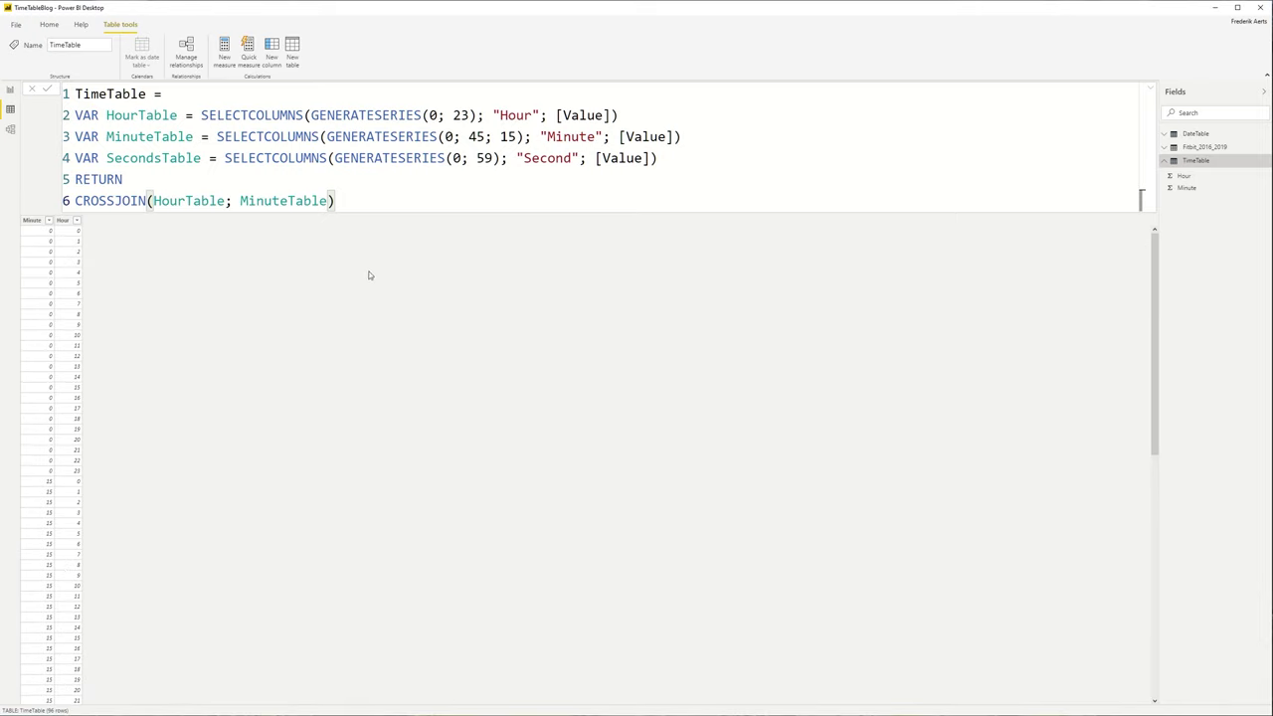
# Restore the minute series to GENERATESERIES(0; 59)
pyautogui.doubleClick(476, 136)
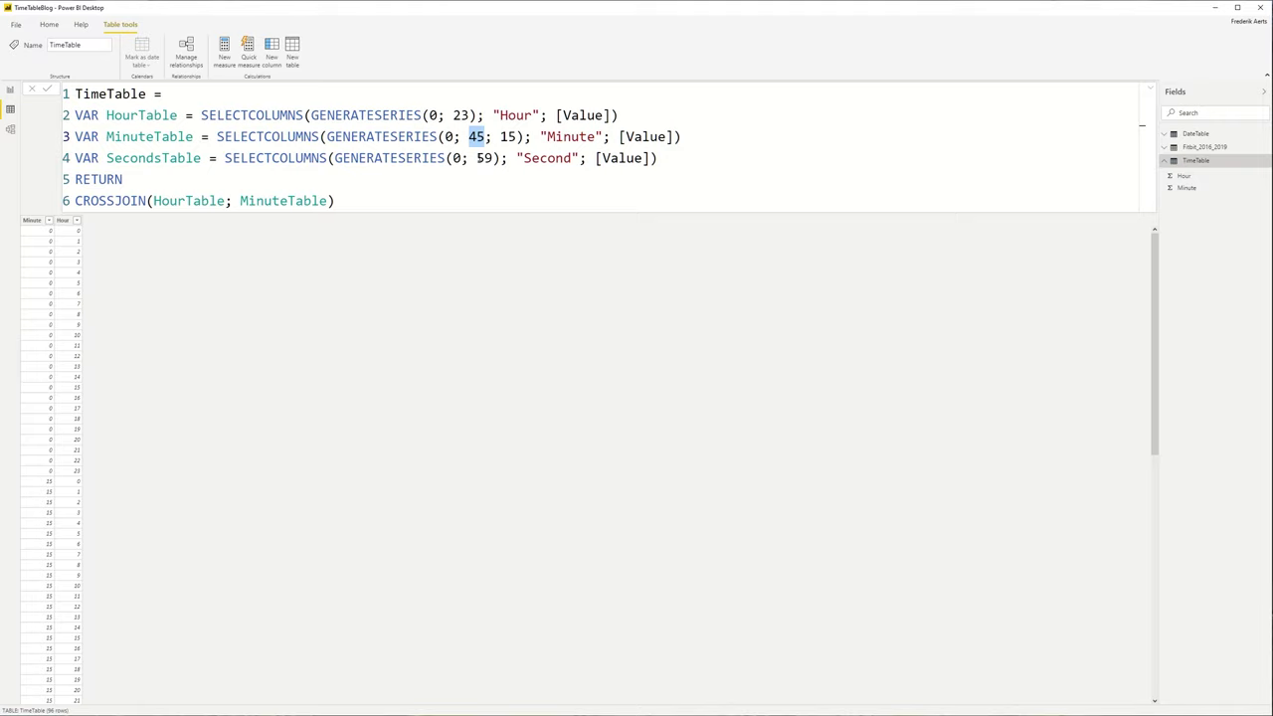
pyautogui.write('59')
pyautogui.press('BackSpace')
pyautogui.press('Delete')
pyautogui.press('Delete')
pyautogui.press('Delete')
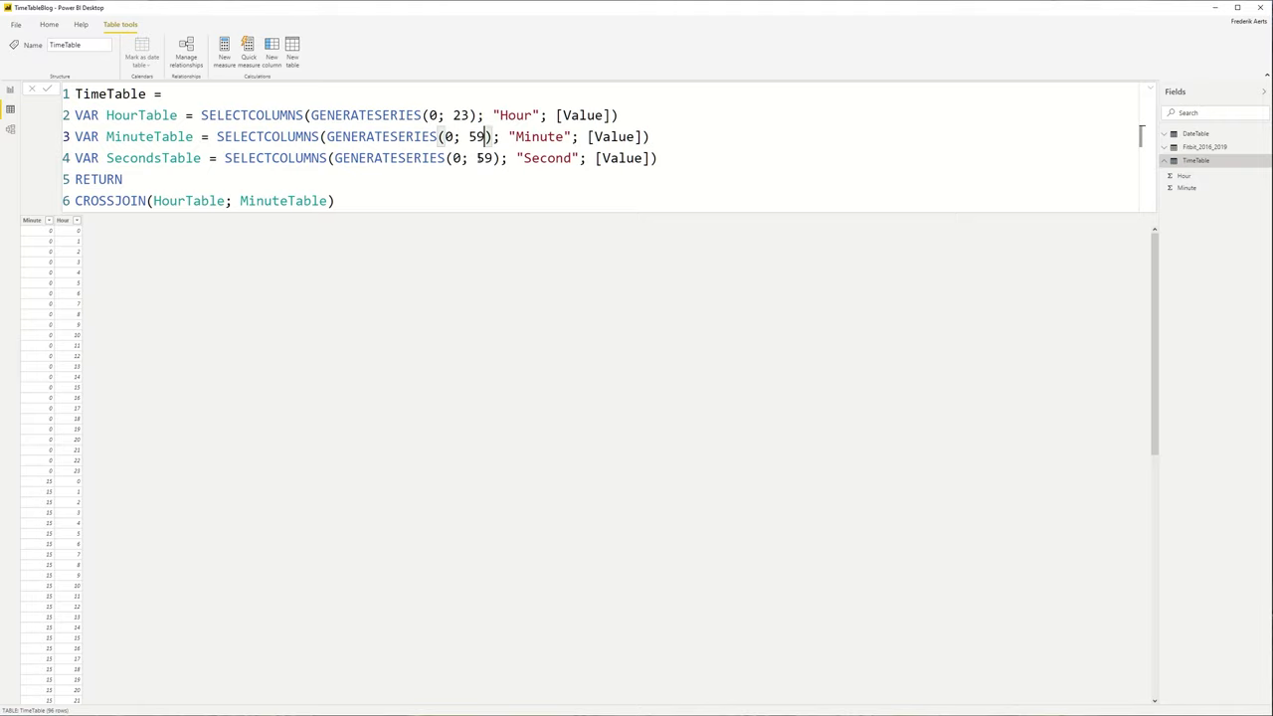
pyautogui.press('End')
pyautogui.press('Return')
pyautogui.click(9, 130)
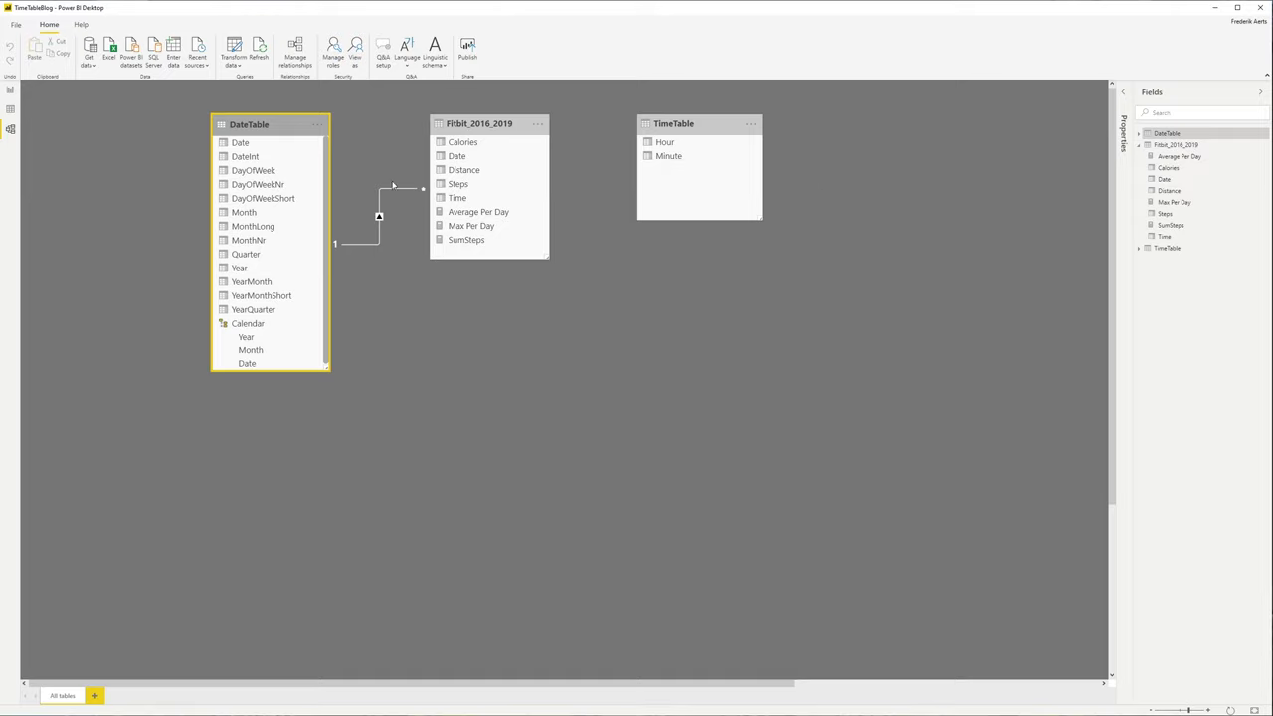
pyautogui.click(395, 191)
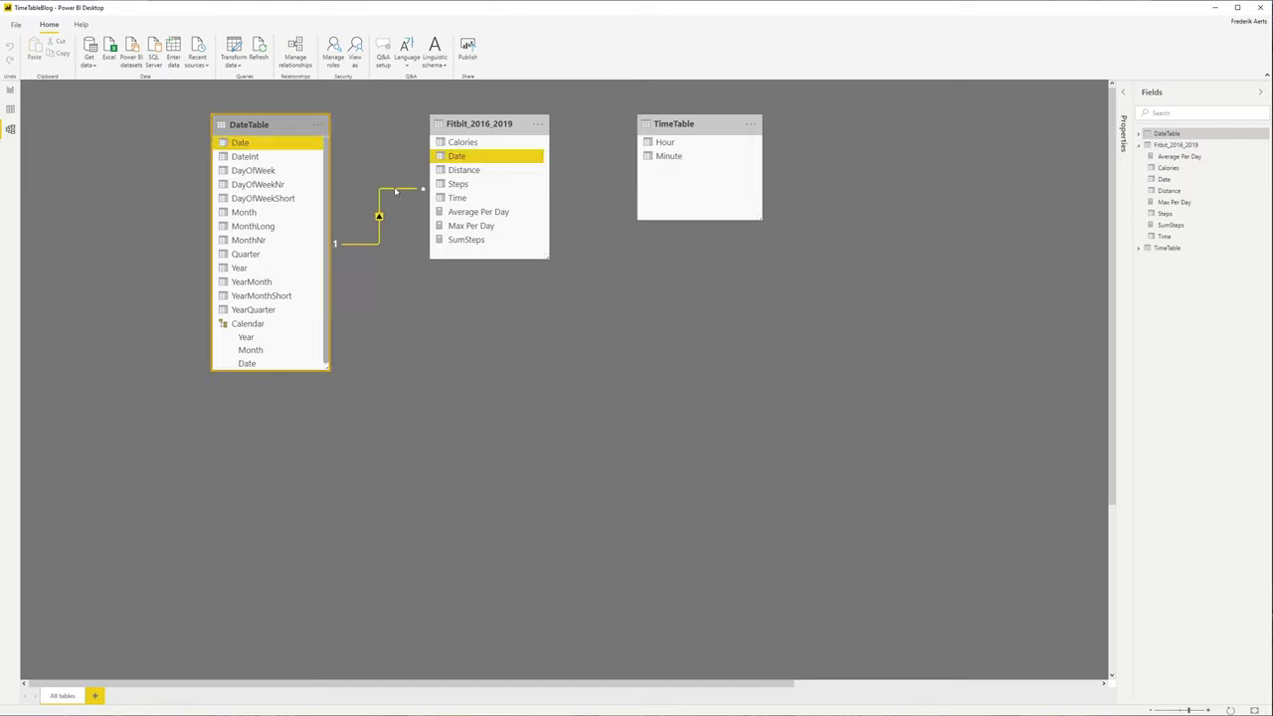
pyautogui.click(677, 124)
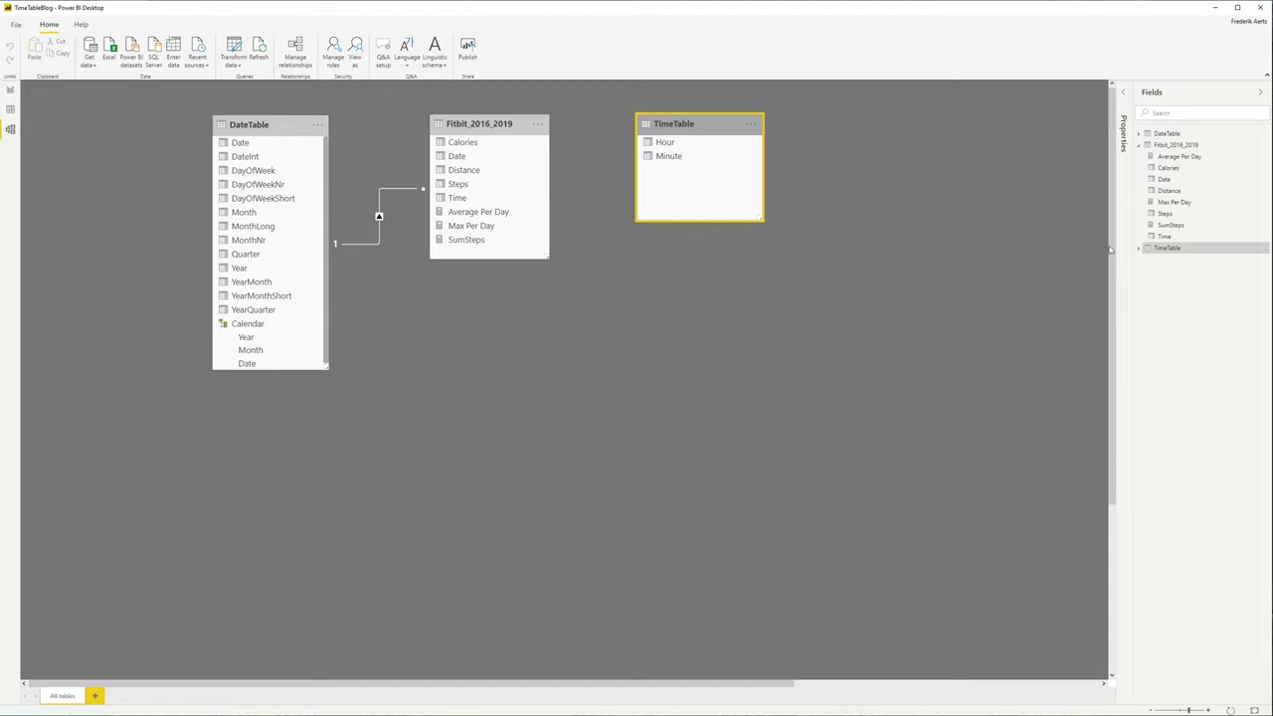
pyautogui.click(10, 108)
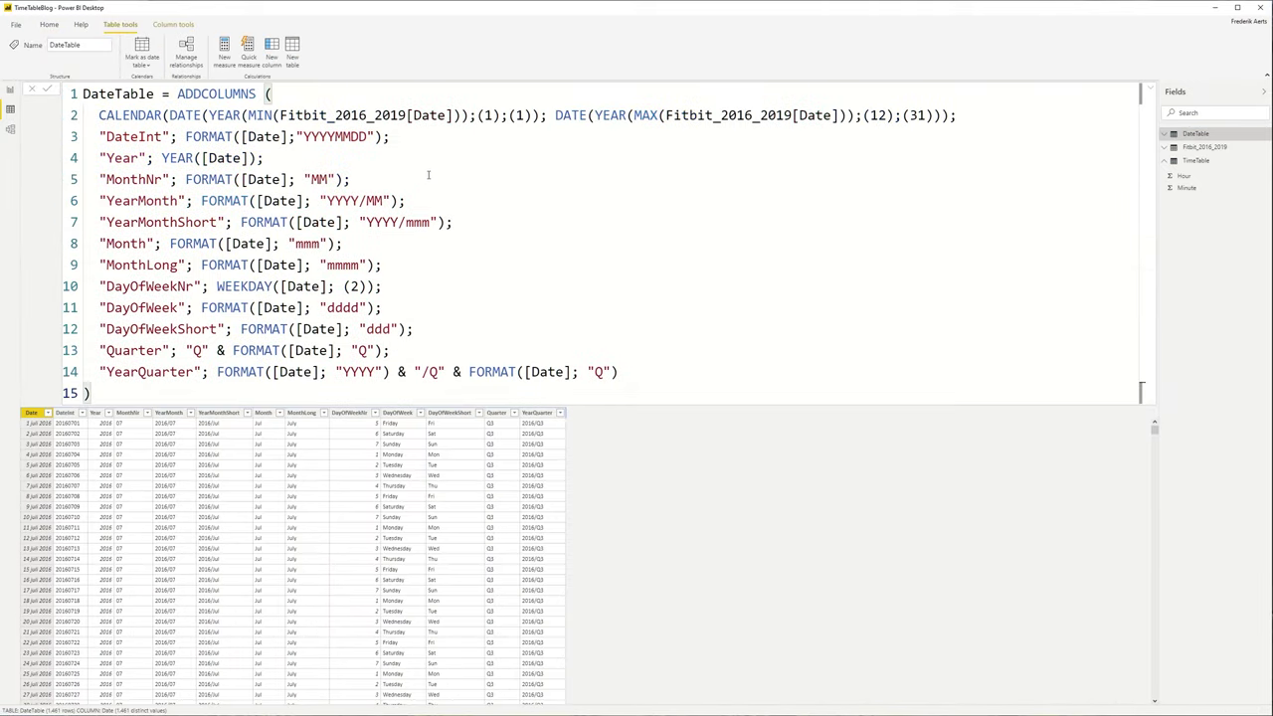
# Wrap TimeTable's CROSSJOIN inside an ADDCOLUMNS call
pyautogui.click(1195, 161)
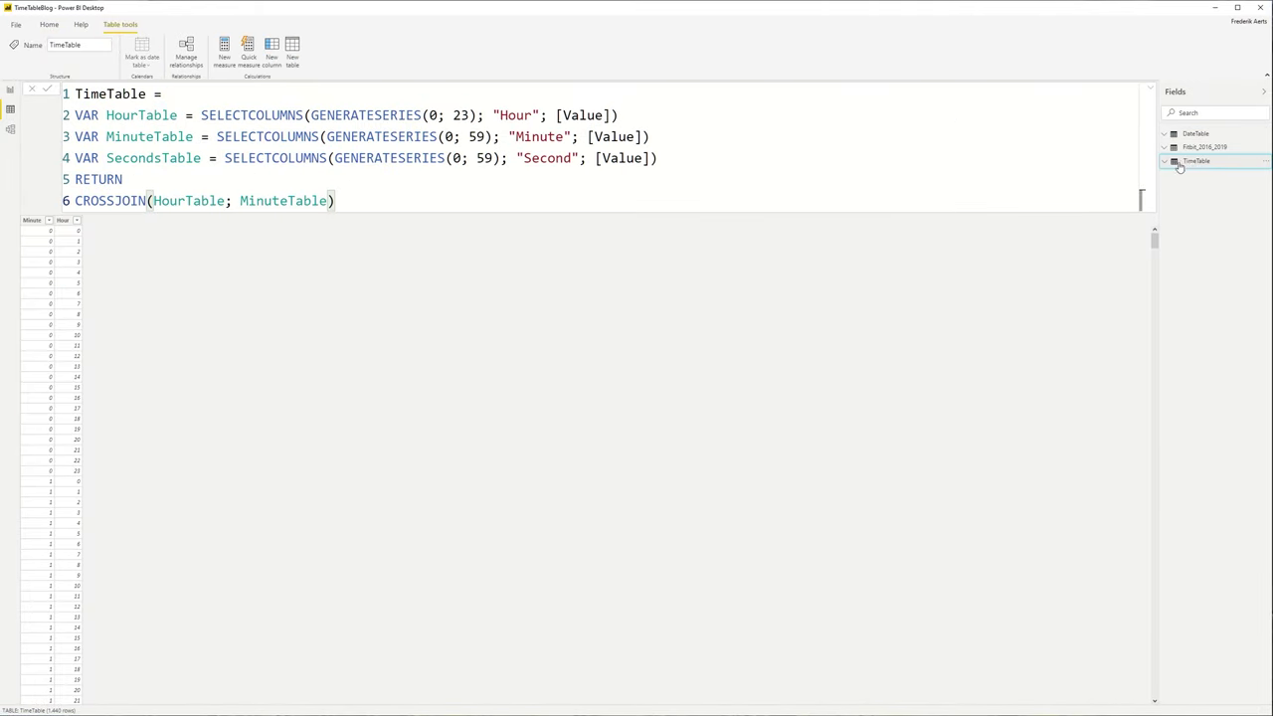
pyautogui.click(397, 200)
pyautogui.press('Home')
pyautogui.press('Return')
pyautogui.press('Up')
pyautogui.write('addco')
pyautogui.press('Tab')
pyautogui.write('(')
pyautogui.press('Escape')
pyautogui.press('End')
pyautogui.press('Return')
pyautogui.write(')')
pyautogui.press('Up')
pyautogui.press('Home')
pyautogui.press('Tab')
pyautogui.press('End')
# Add a "Time" column computed as TIME([Hour]; [Minute]; 0)
pyautogui.write(';')
pyautogui.press('Return')
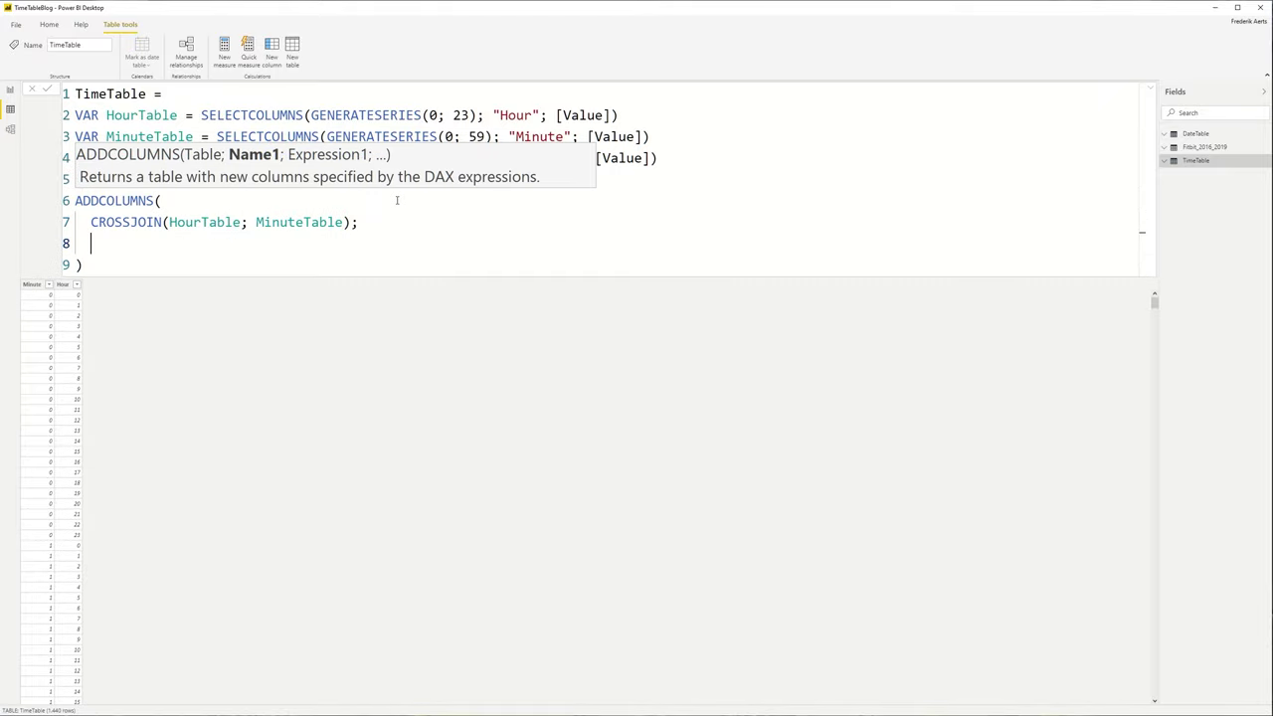
pyautogui.write('"Time"; ')
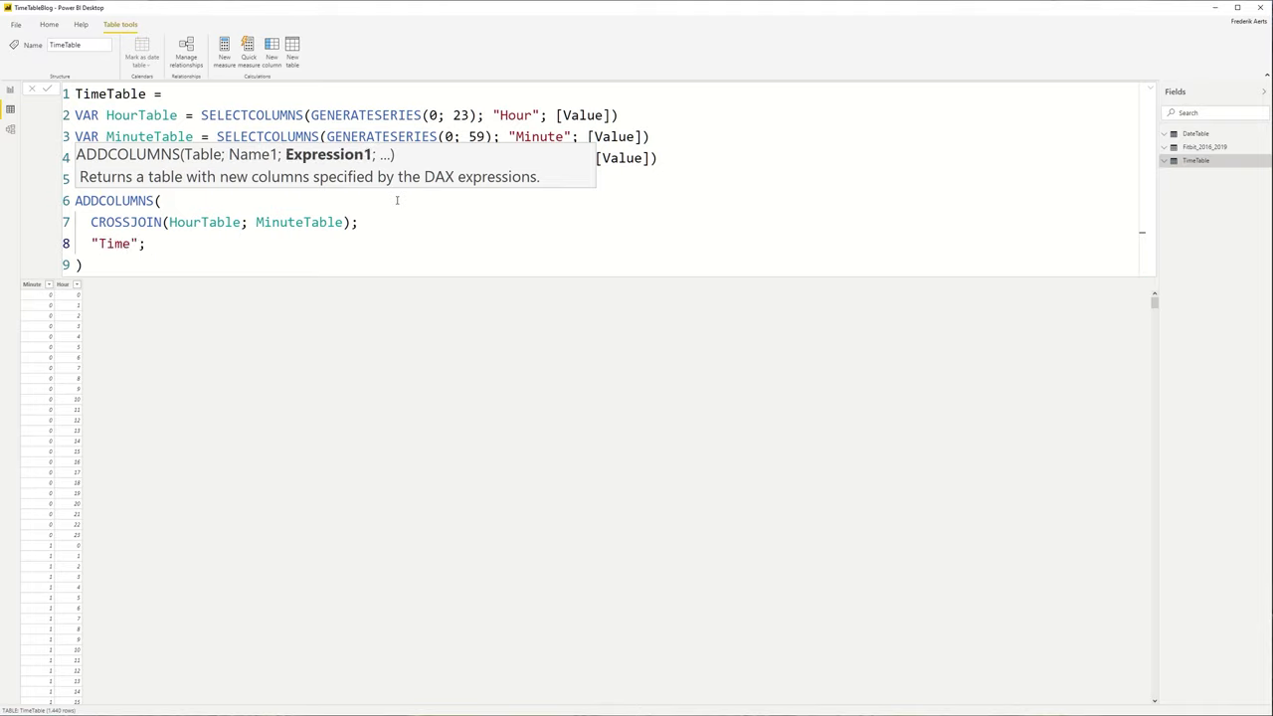
pyautogui.write('TIME')
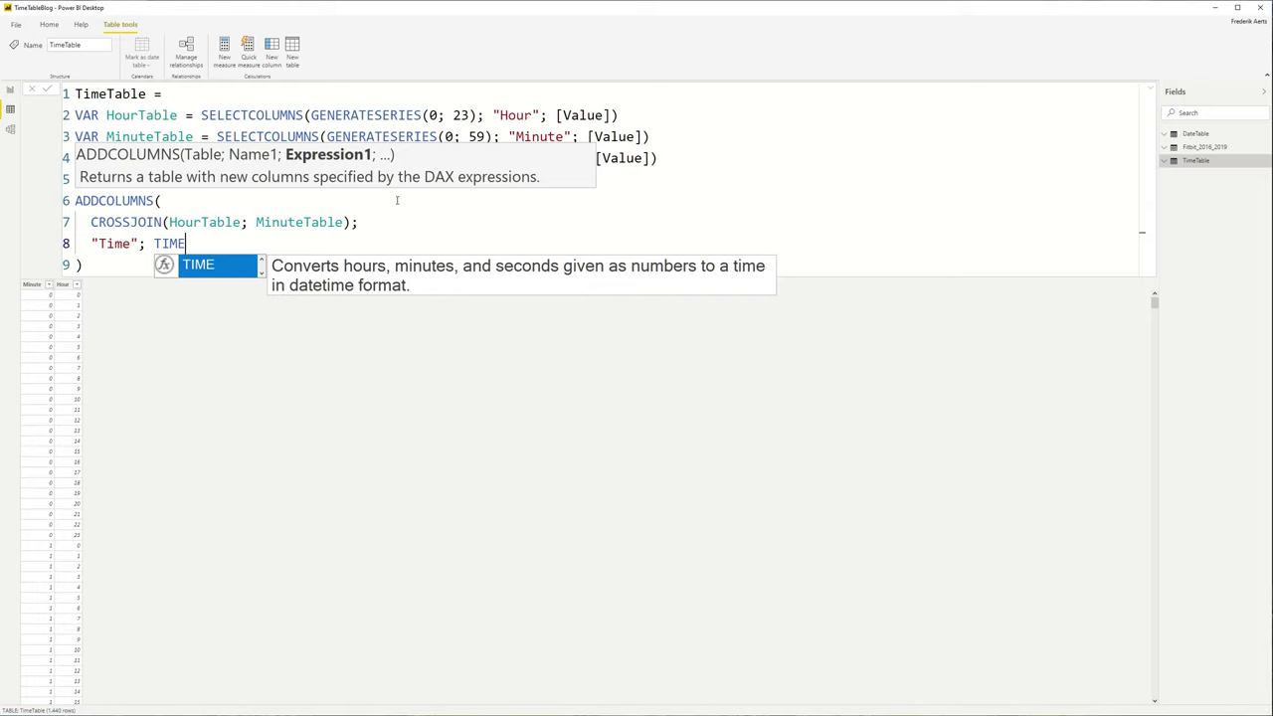
pyautogui.press('Tab')
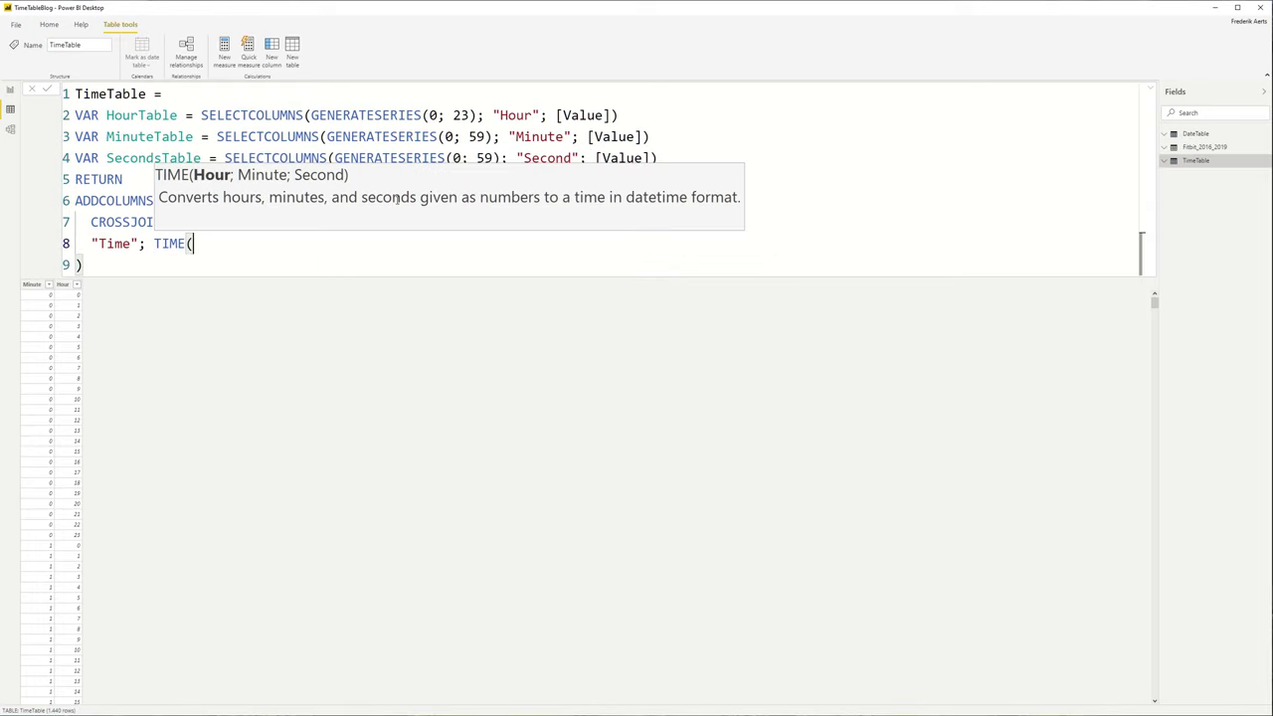
pyautogui.write('[Hour];')
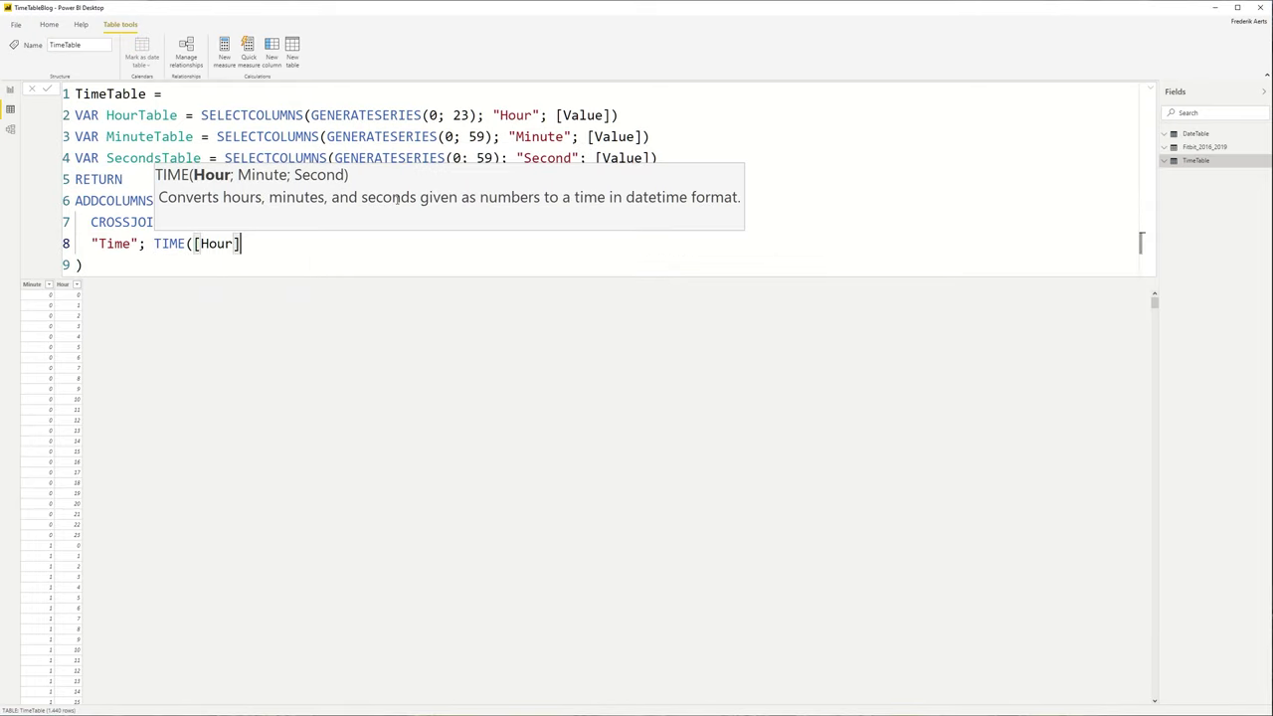
pyautogui.write(' min')
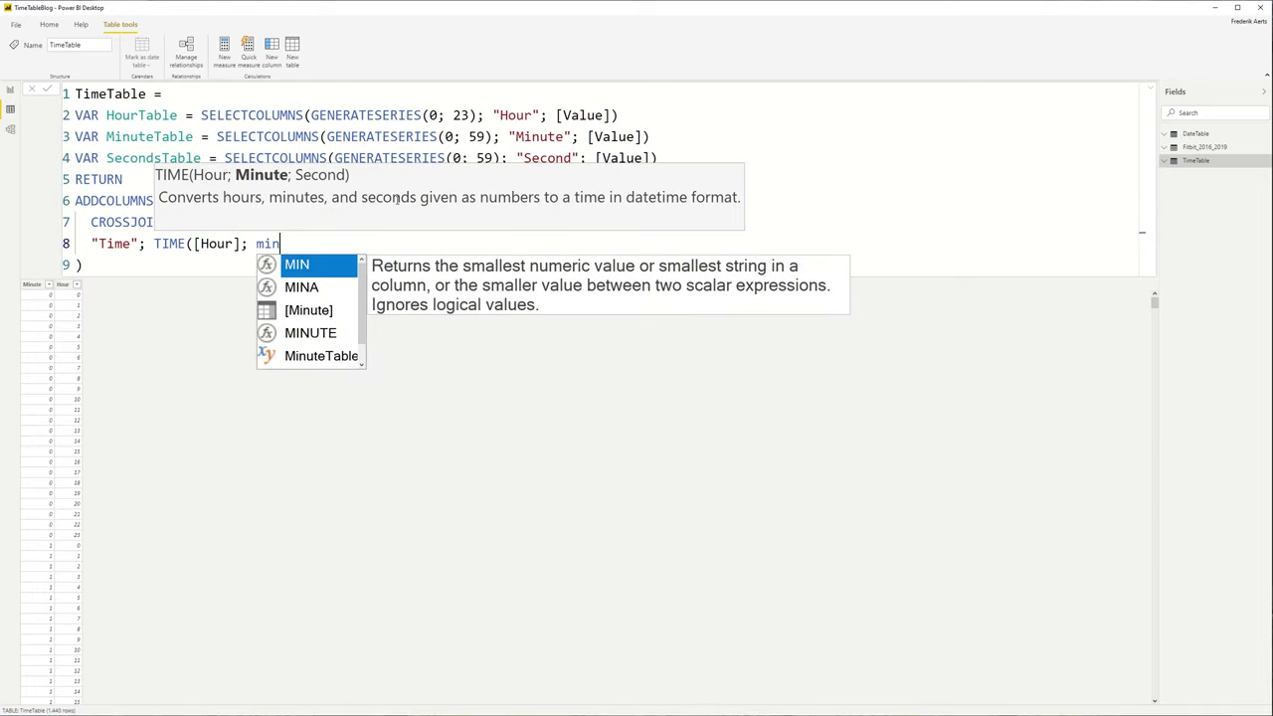
pyautogui.press('Tab')
pyautogui.write('; ')
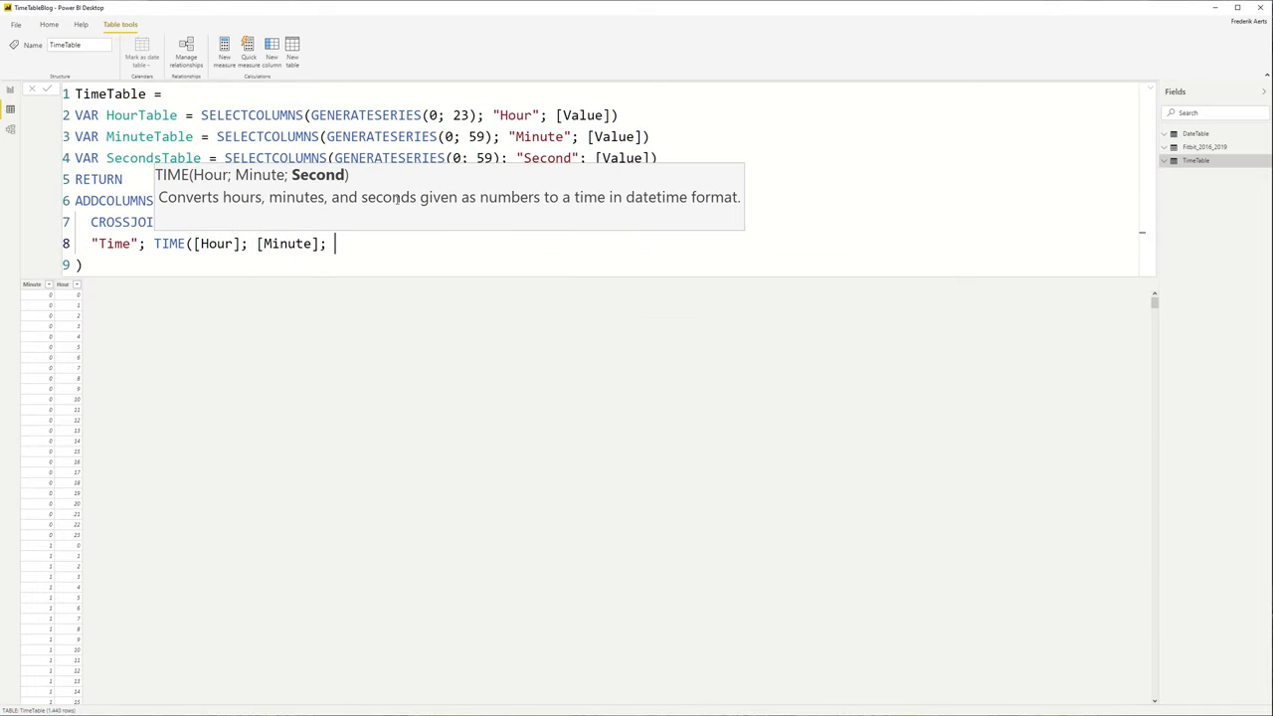
pyautogui.write('0)')
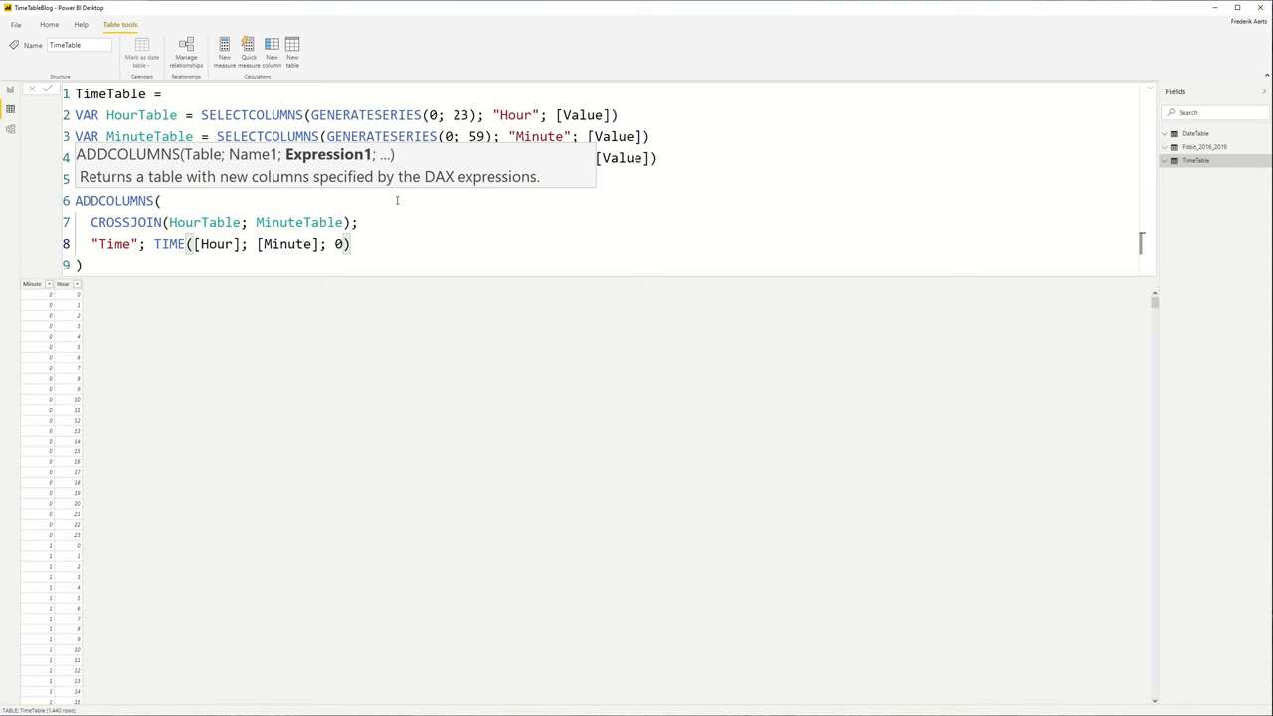
pyautogui.press('Return')
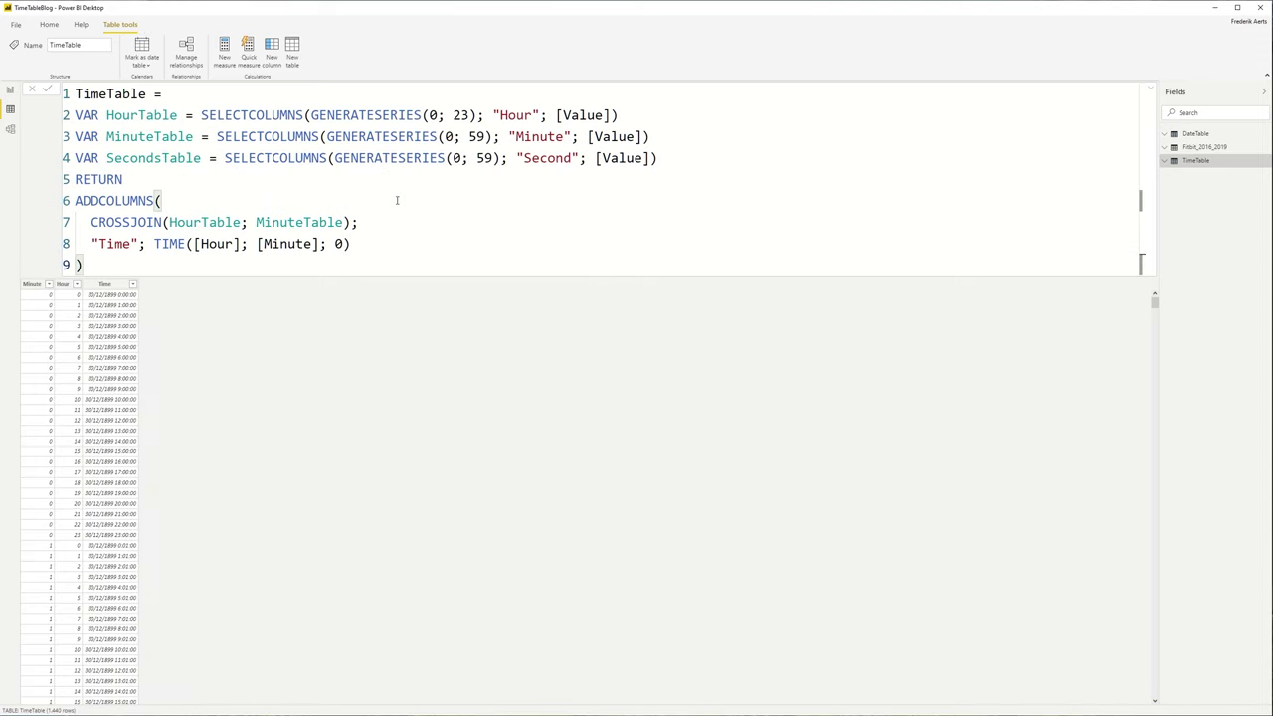
# Set the TimeTable Time column's data type to Time in Column tools
pyautogui.click(106, 285)
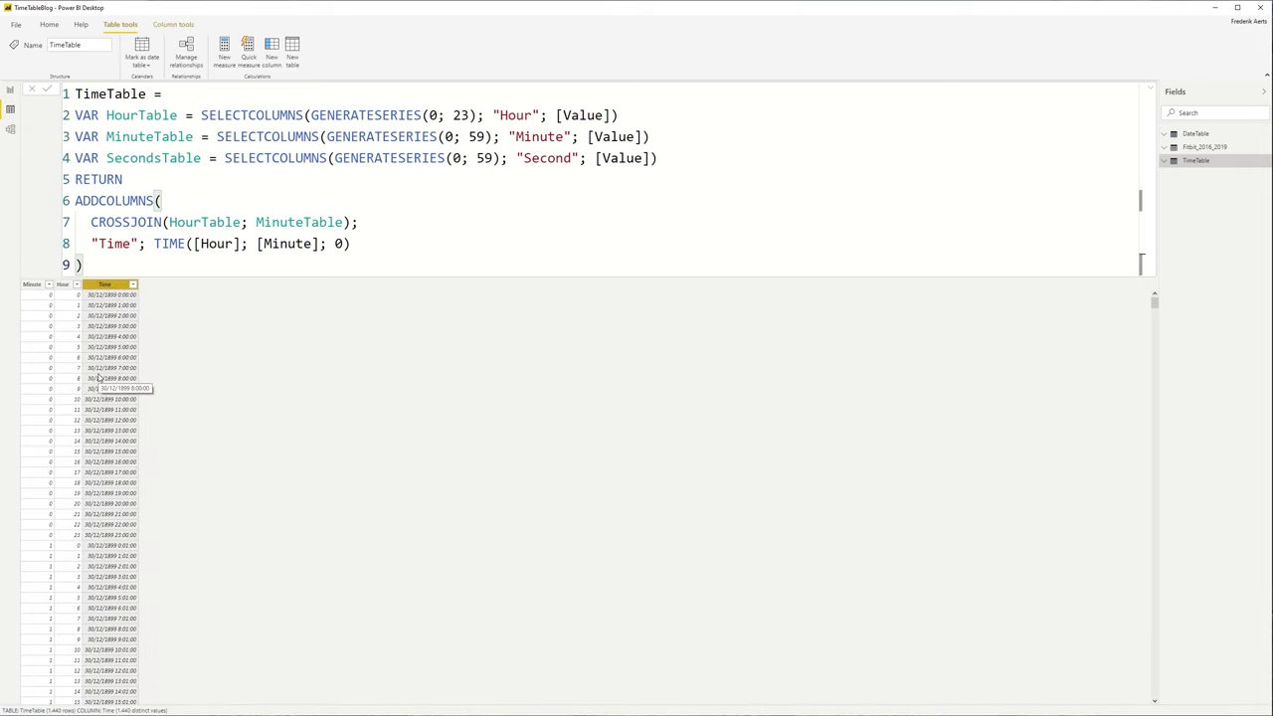
pyautogui.click(184, 27)
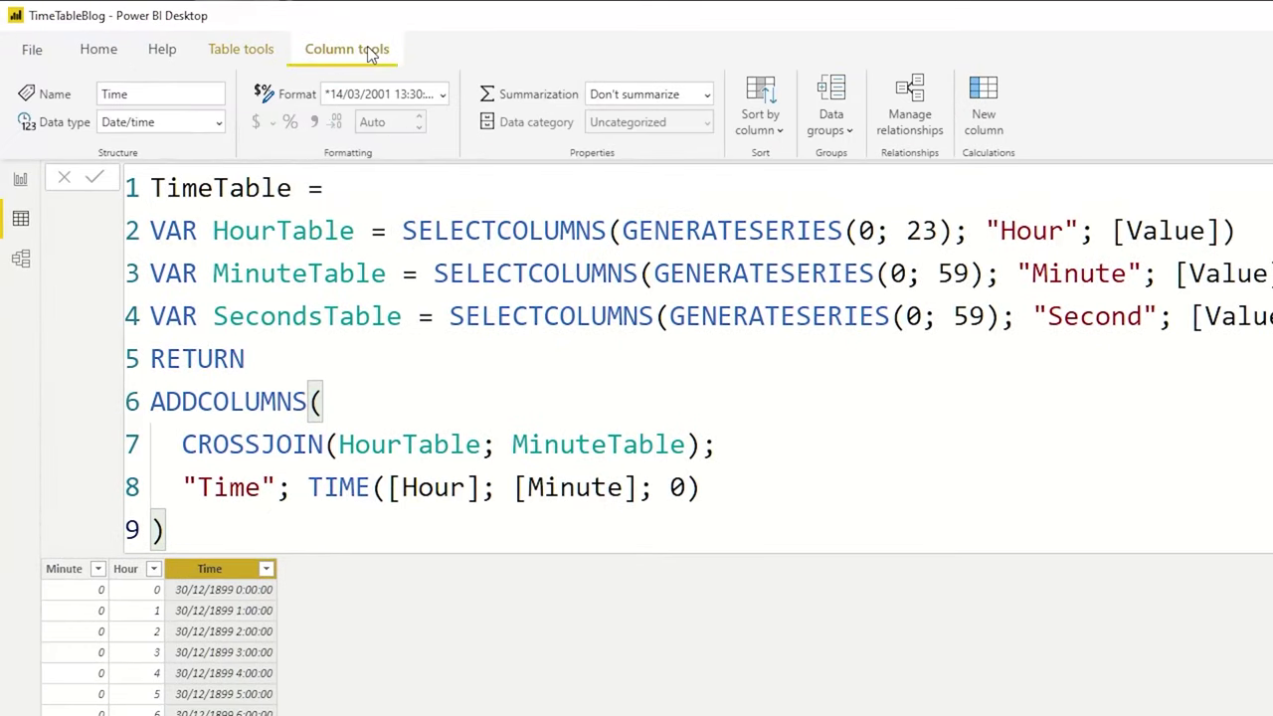
pyautogui.click(220, 122)
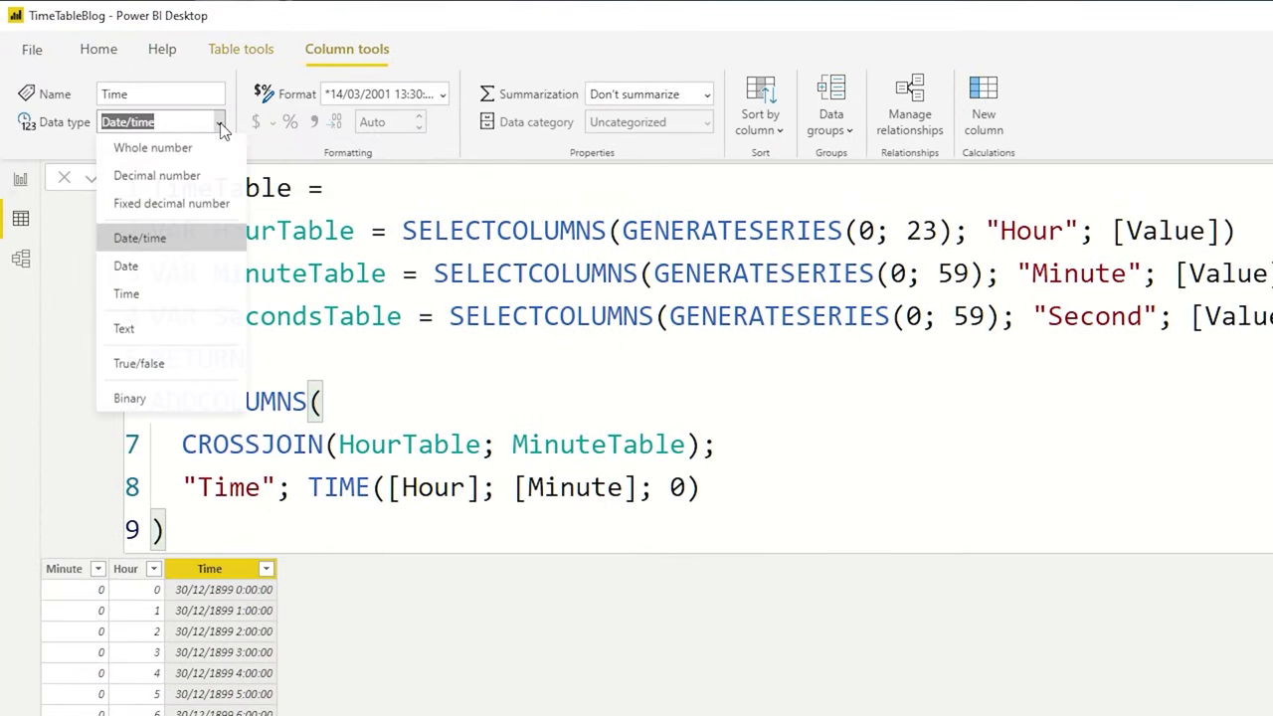
pyautogui.click(182, 293)
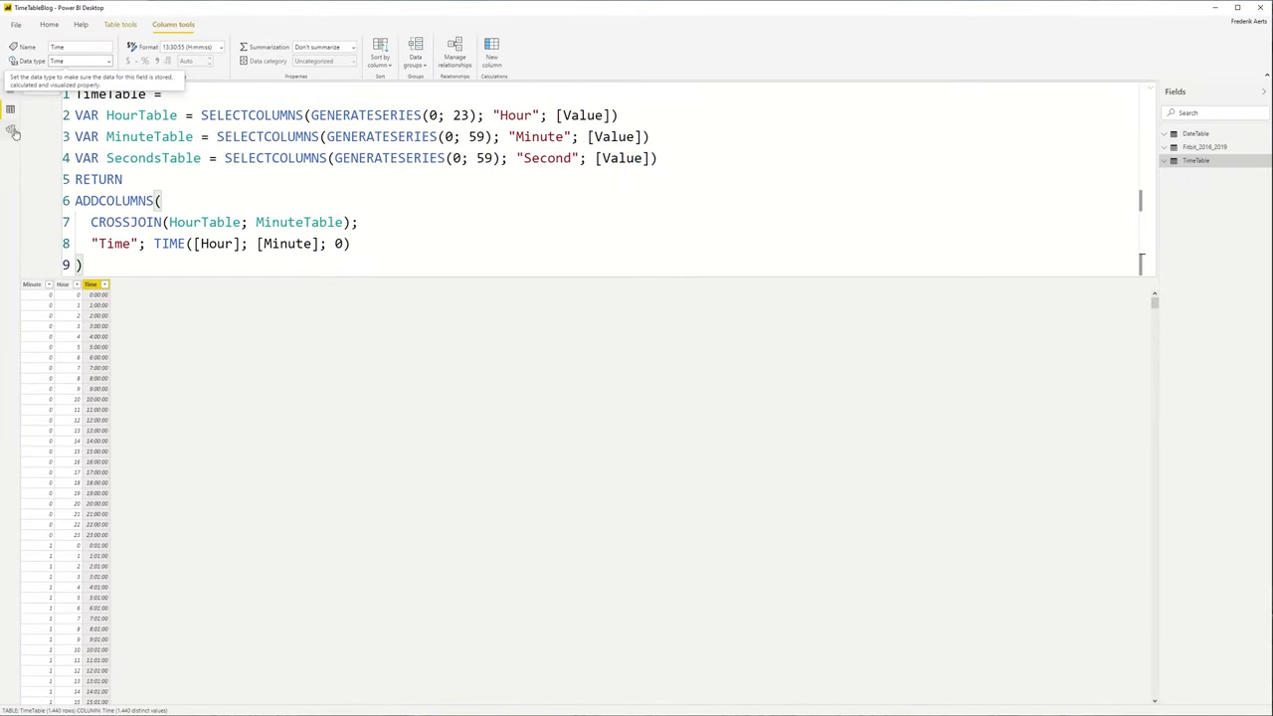
# Link Fitbit_2016_2019's Time to TimeTable's Time many-to-one in the model diagram
pyautogui.click(11, 130)
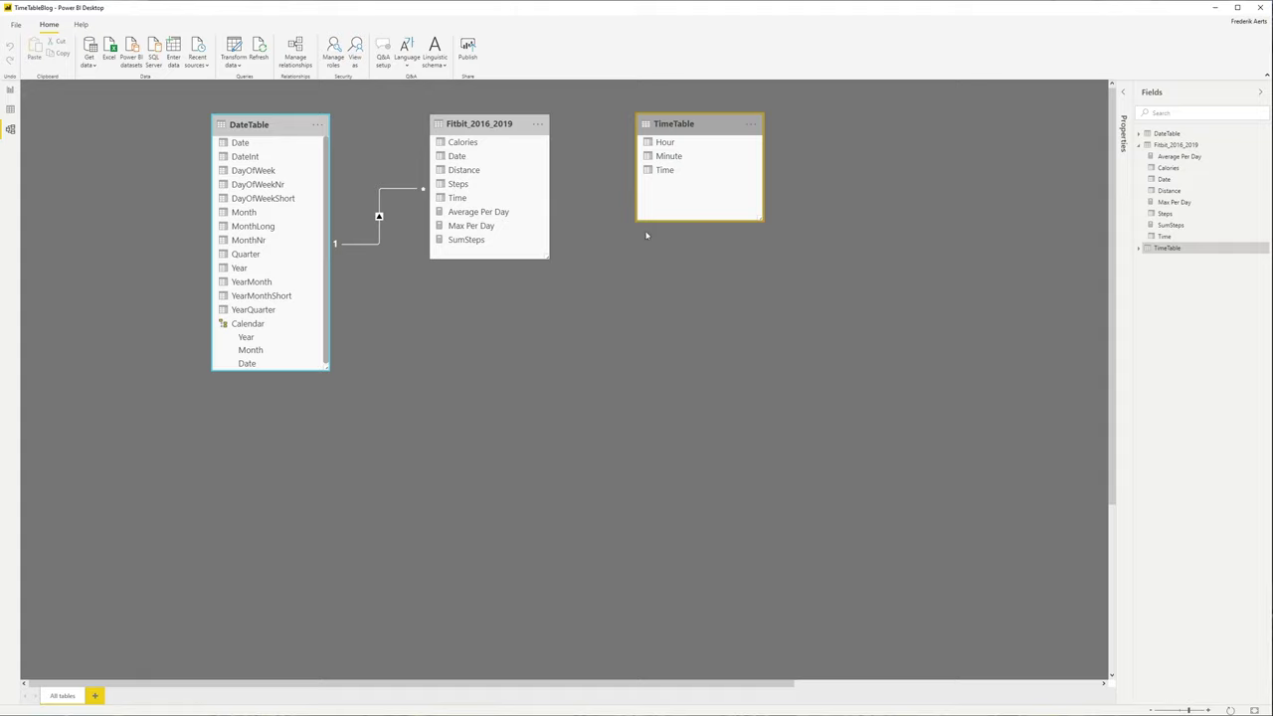
pyautogui.moveTo(665, 170); pyautogui.dragTo(462, 203)
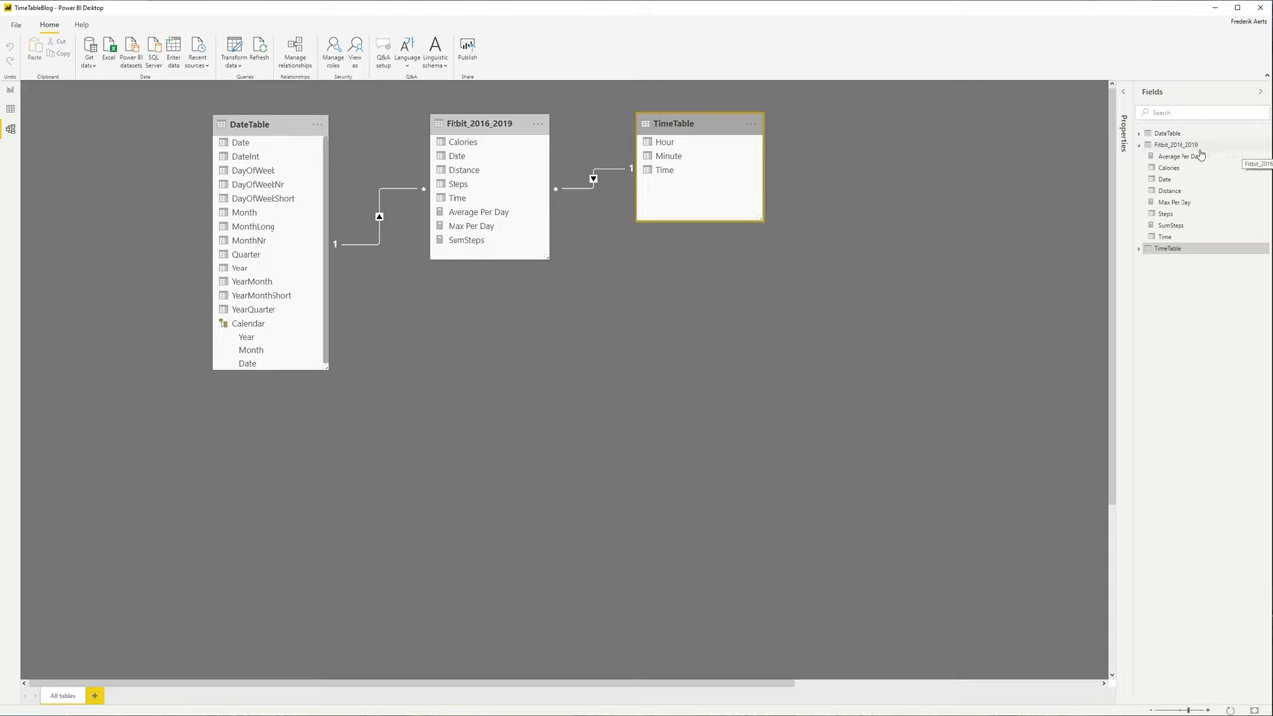
pyautogui.click(1261, 148)
# Add a new Fitbit_2016_2019 column Hour = RELATED(TimeTable[Hour])
pyautogui.click(10, 108)
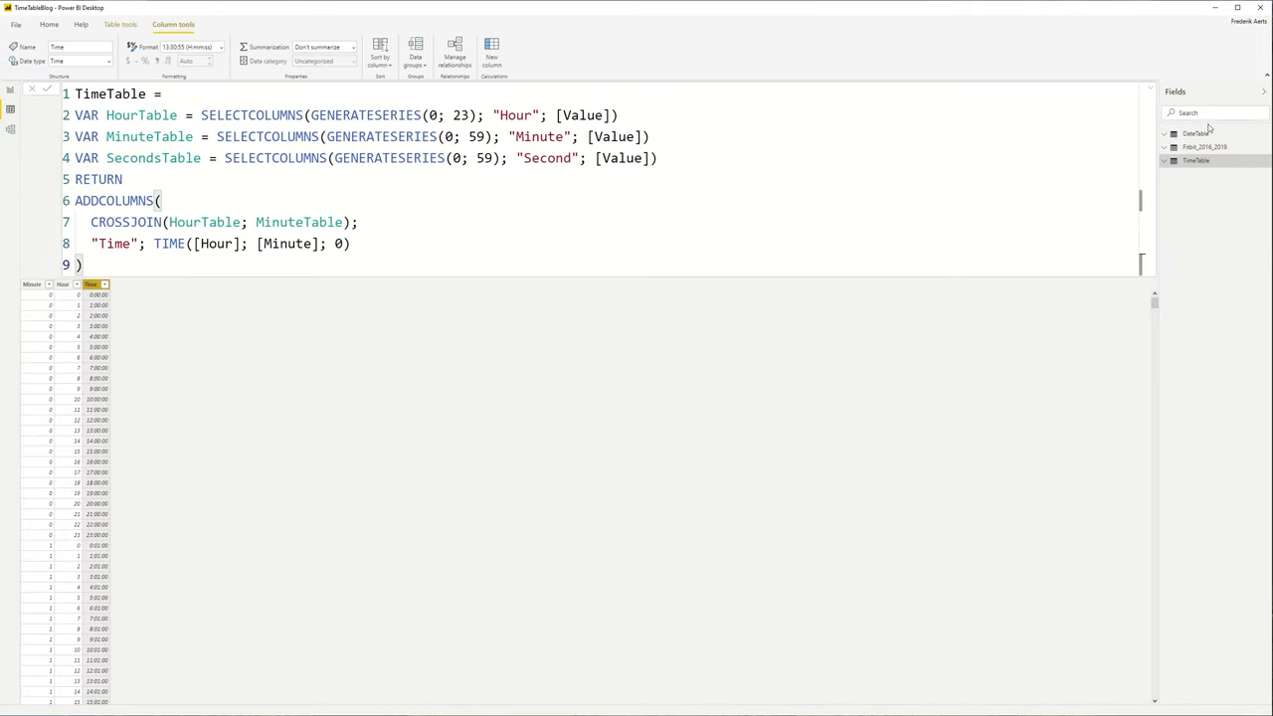
pyautogui.click(1265, 160)
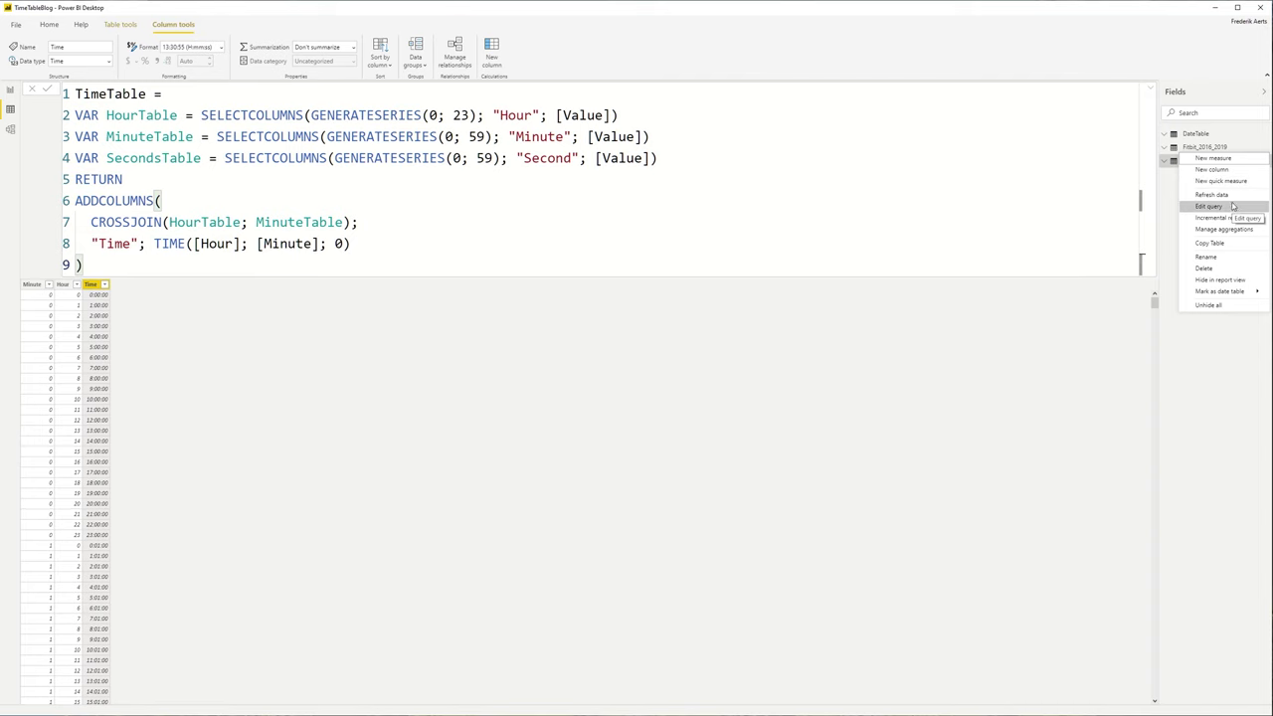
pyautogui.press('Escape')
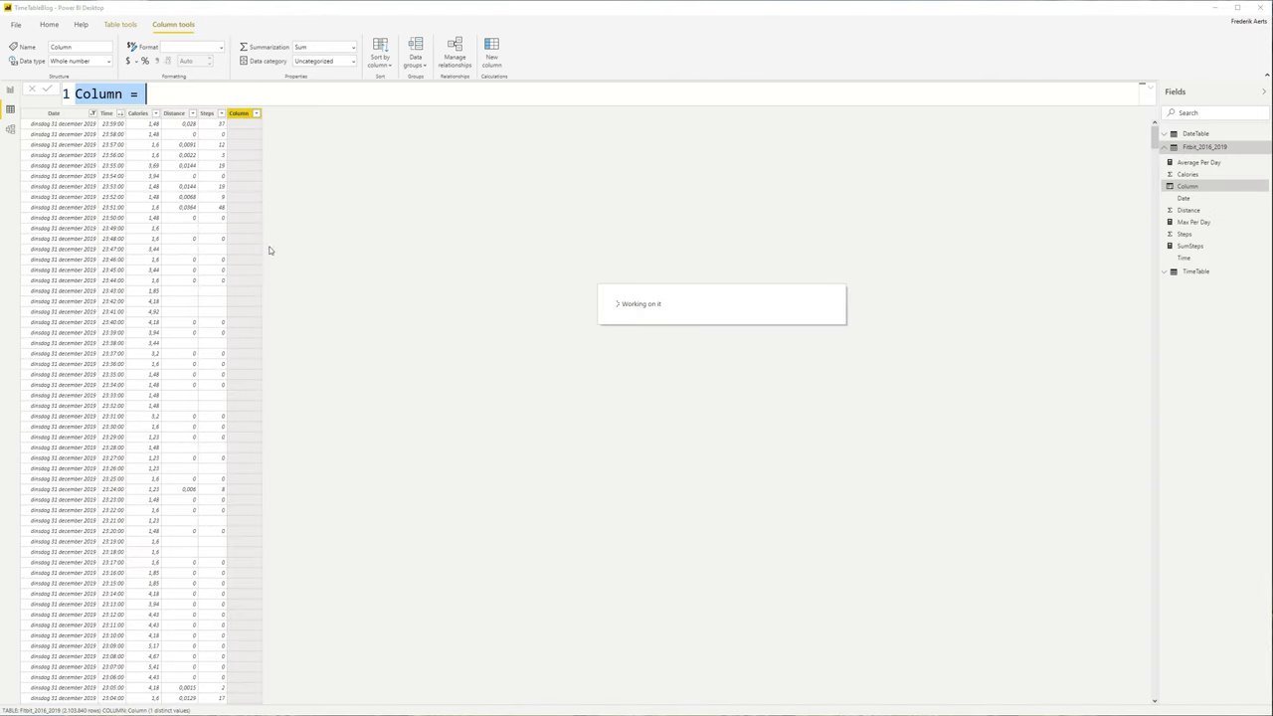
pyautogui.press('Left')
pyautogui.press('Left')
pyautogui.hotkey('ctrl', 'shift', 'Left')
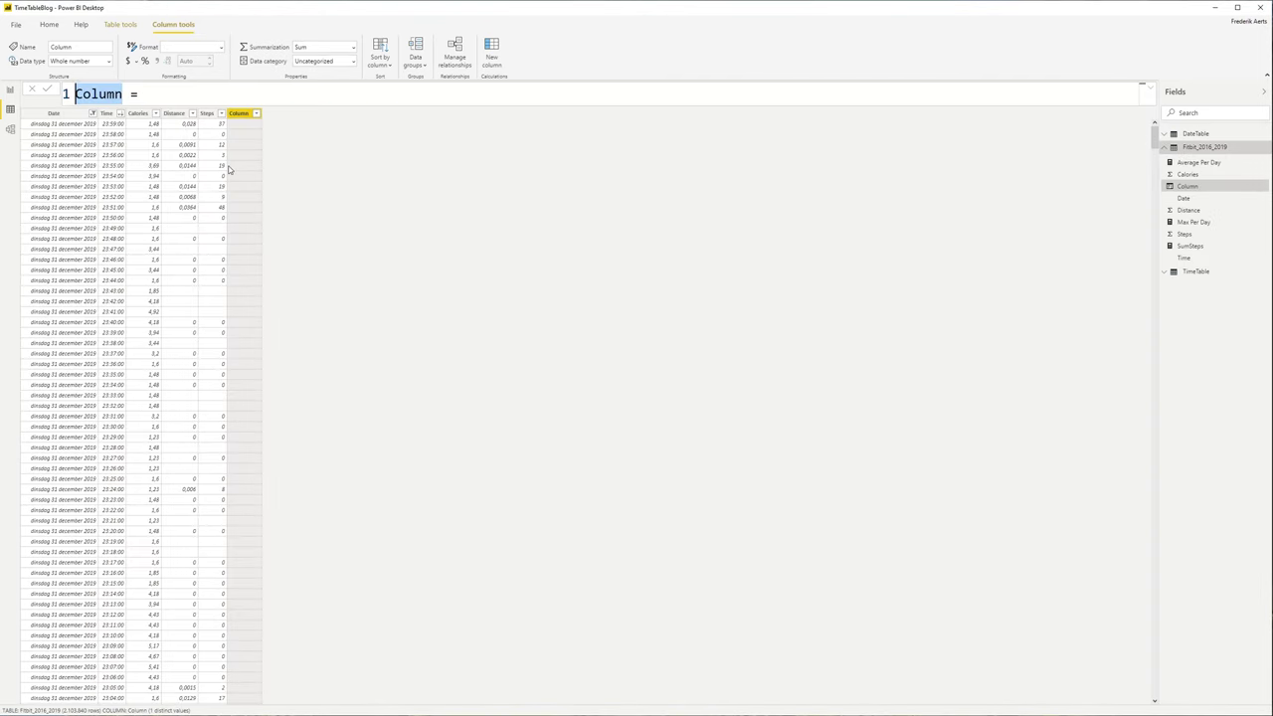
pyautogui.write('Hour')
pyautogui.press('End')
pyautogui.write('rel')
pyautogui.press('Tab')
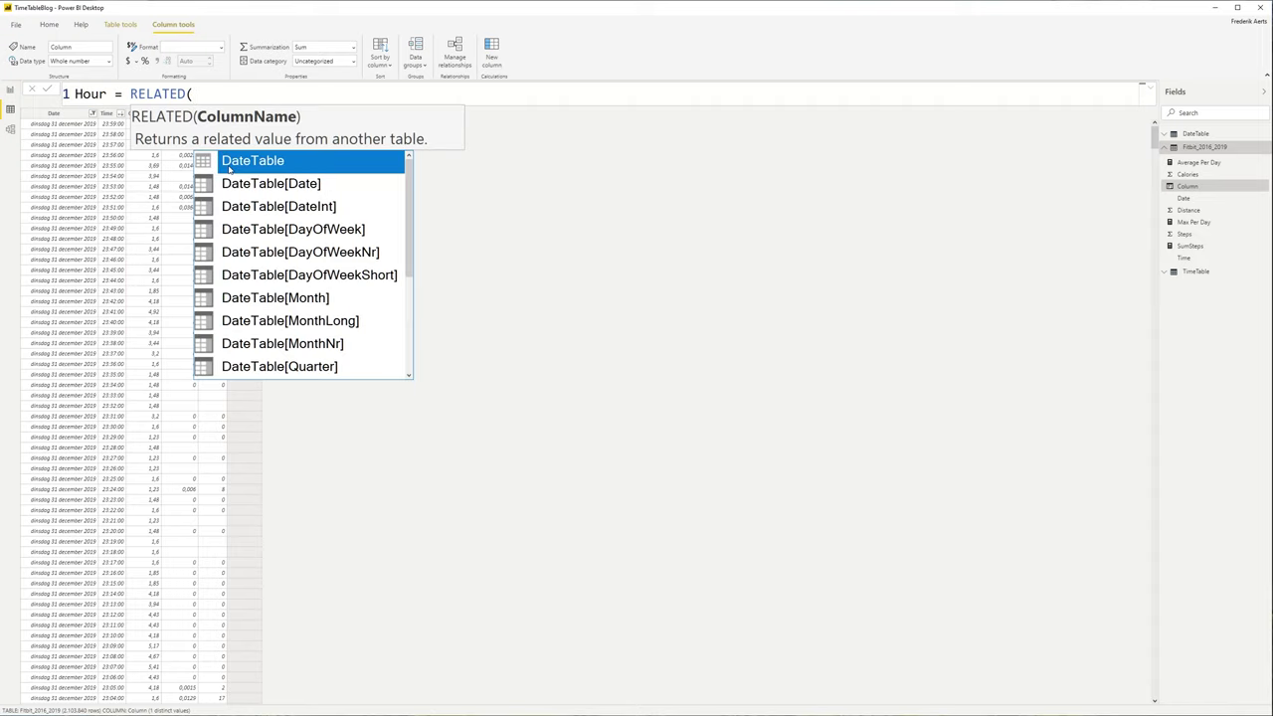
pyautogui.write('hour')
pyautogui.press('Tab')
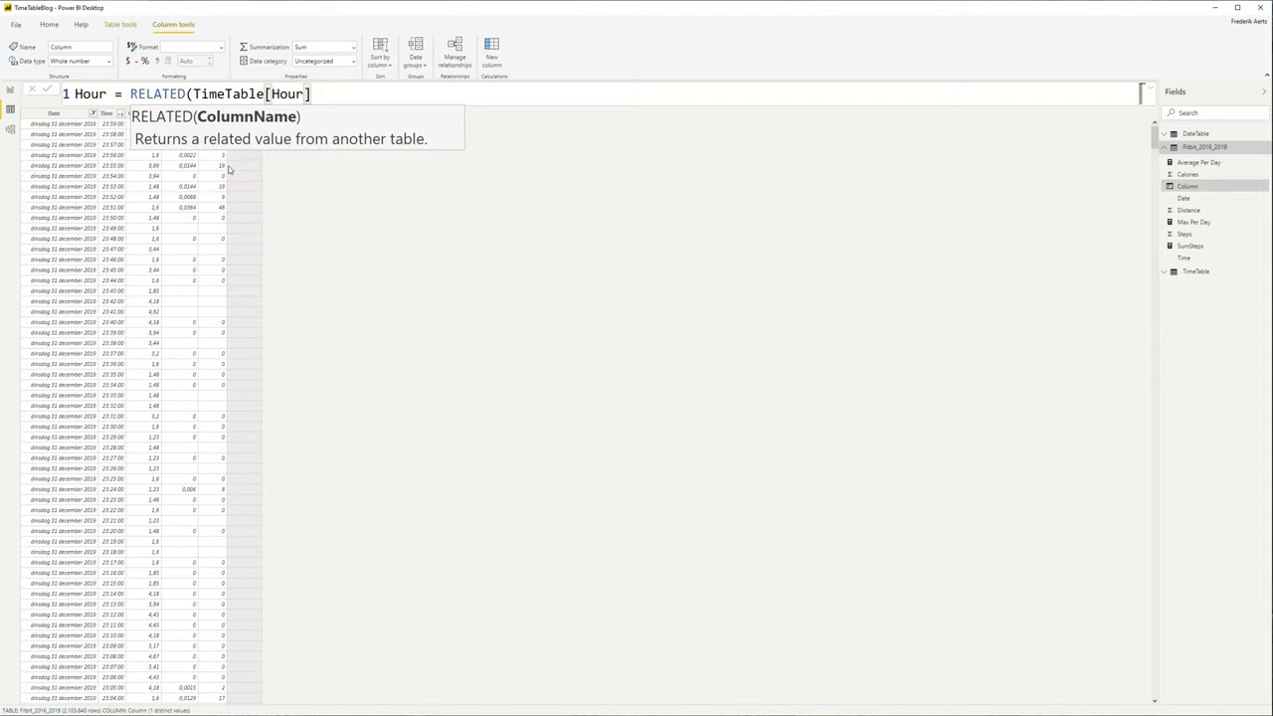
pyautogui.write(')')
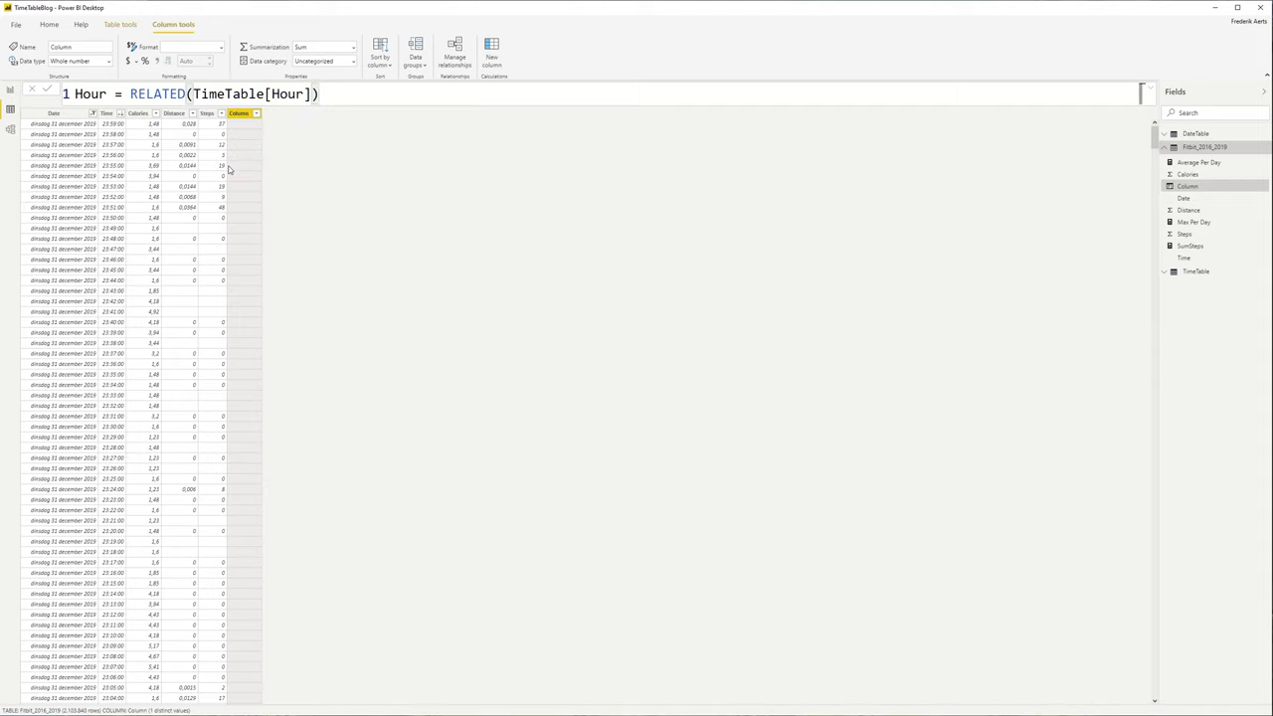
pyautogui.press('Return')
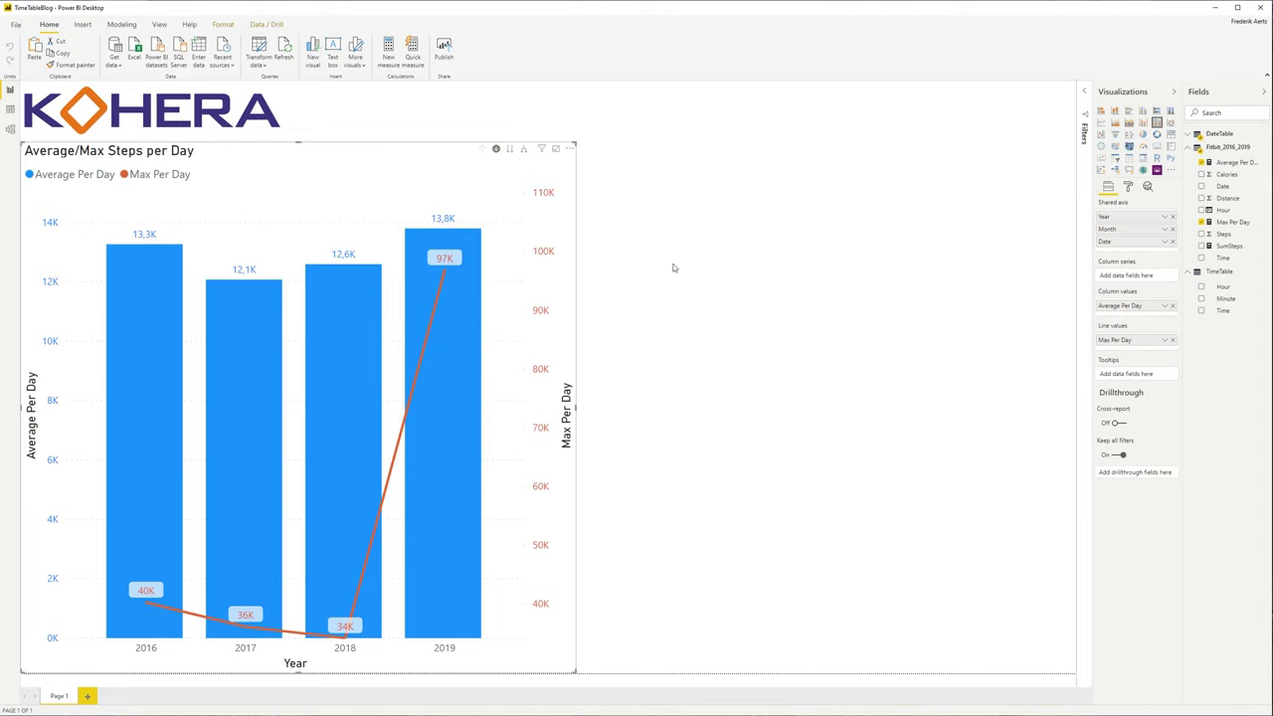
# Add a clustered column chart with Hour on the axis and Steps as the value
pyautogui.click(725, 270)
pyautogui.click(1143, 110)
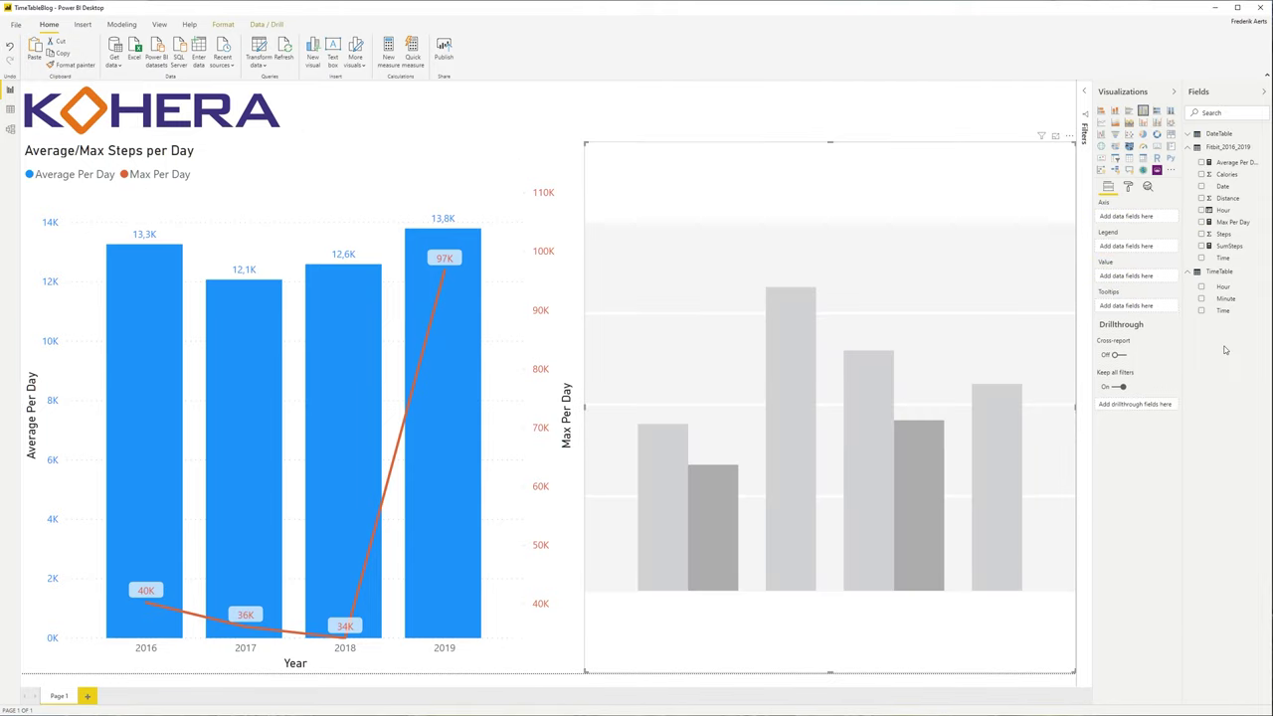
pyautogui.moveTo(1221, 221); pyautogui.dragTo(1124, 218)
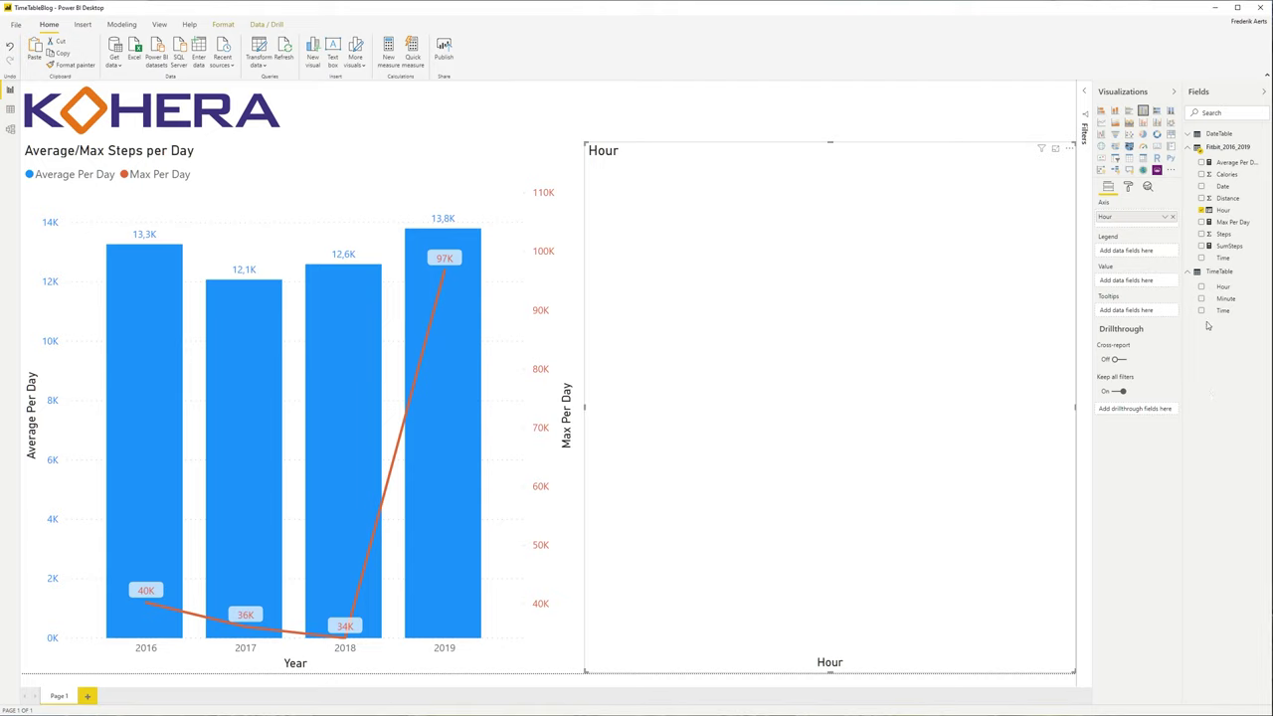
pyautogui.moveTo(1224, 236); pyautogui.dragTo(1116, 283)
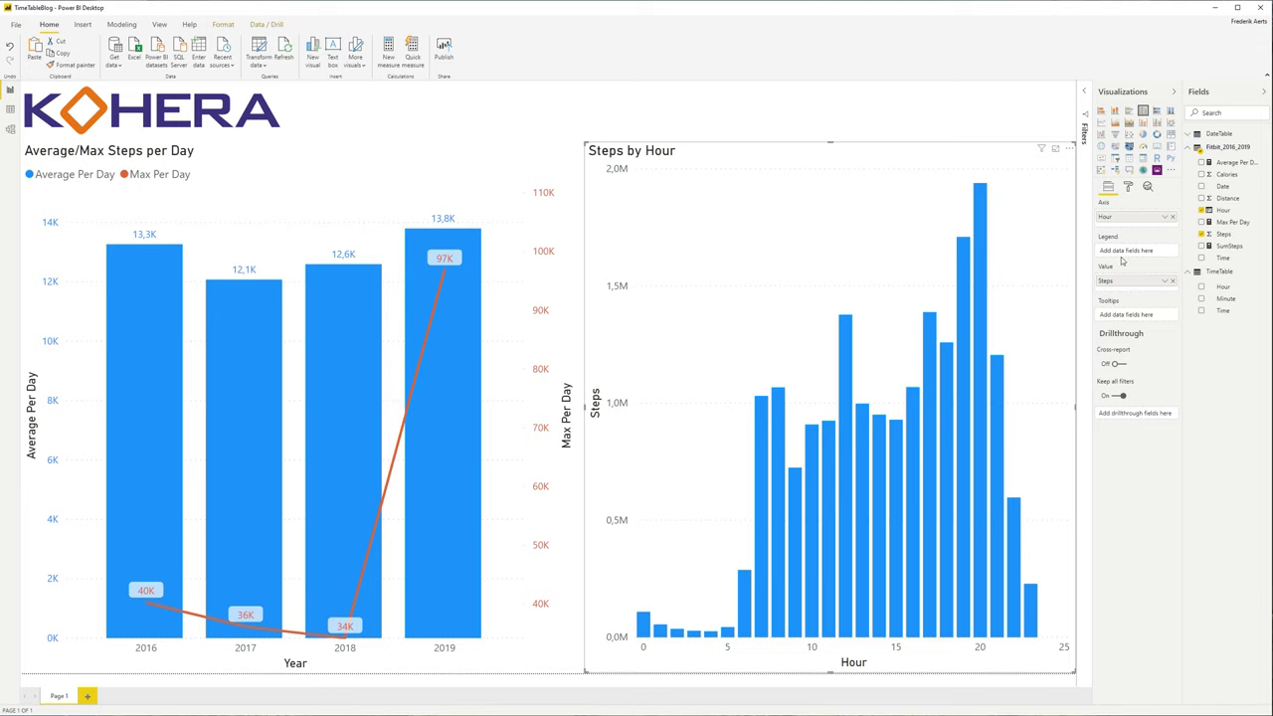
# Set the Steps by Hour chart's X axis type to Categorical
pyautogui.click(1129, 187)
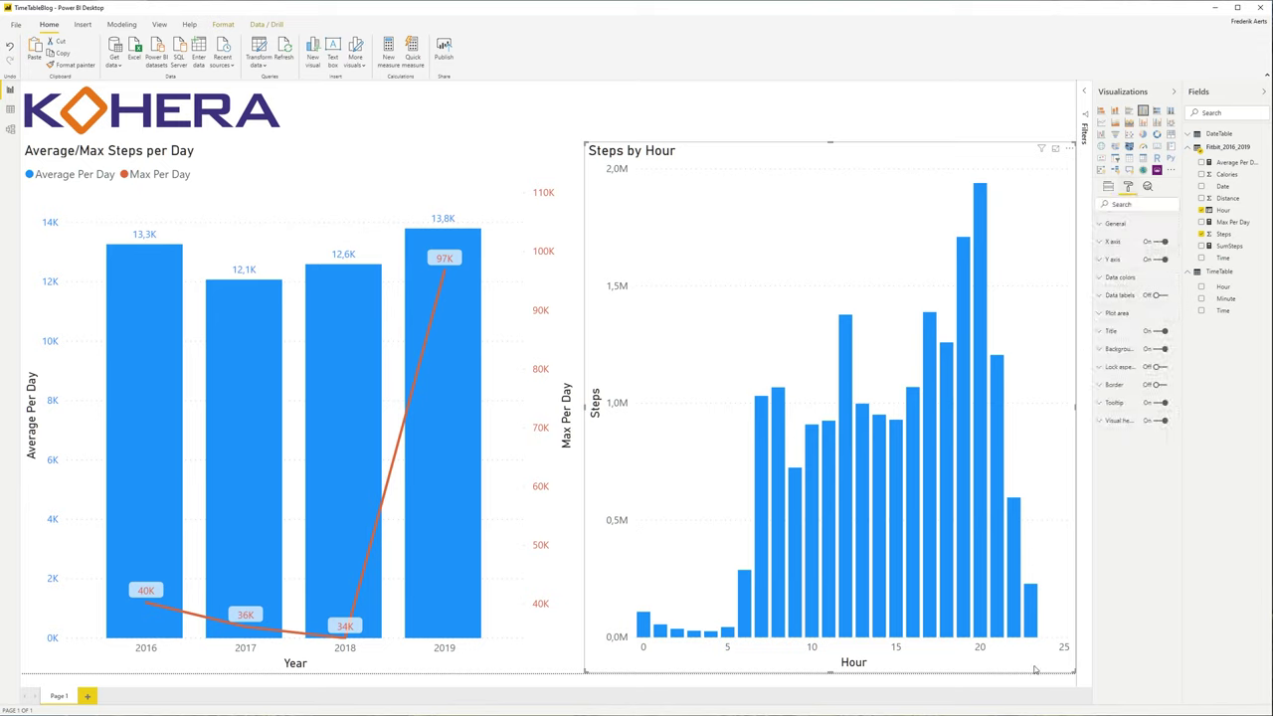
pyautogui.click(1118, 243)
pyautogui.click(1137, 271)
pyautogui.click(1124, 296)
pyautogui.click(1112, 243)
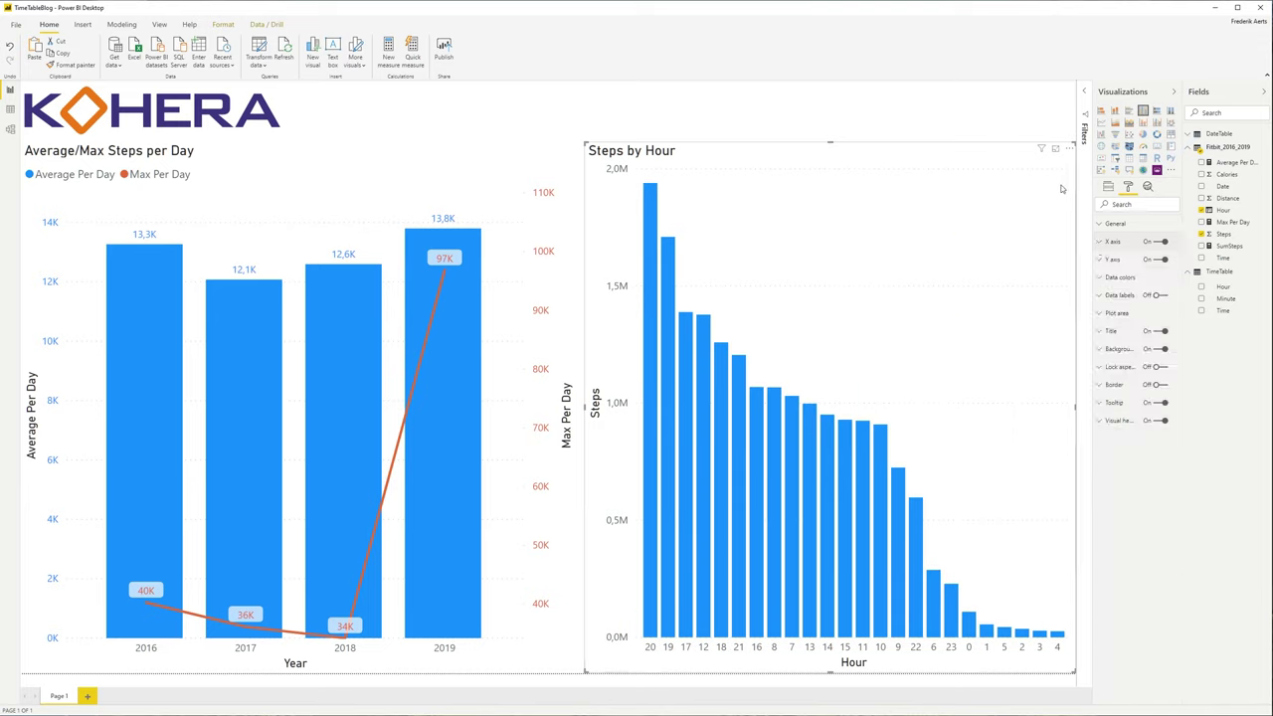
# Sort the chart by Hour in ascending order, bars 0 through 23
pyautogui.click(1070, 147)
pyautogui.moveTo(1104, 229)
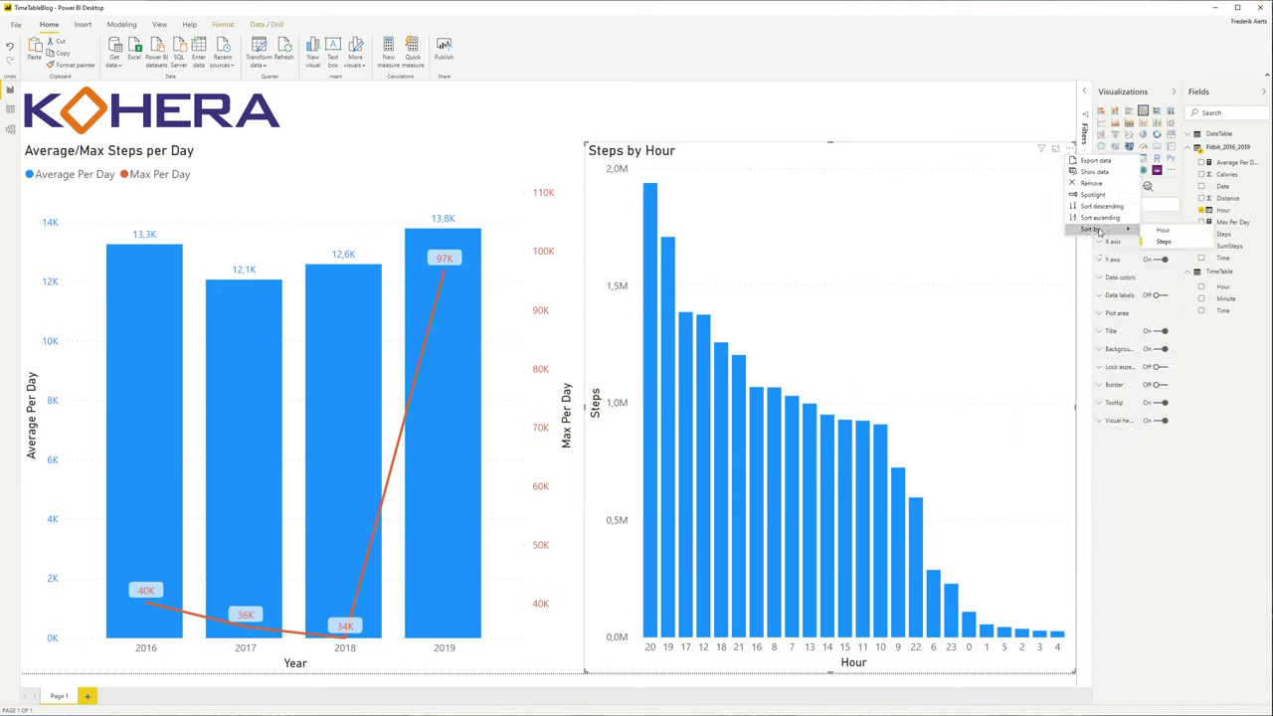
pyautogui.click(1164, 231)
pyautogui.click(1069, 147)
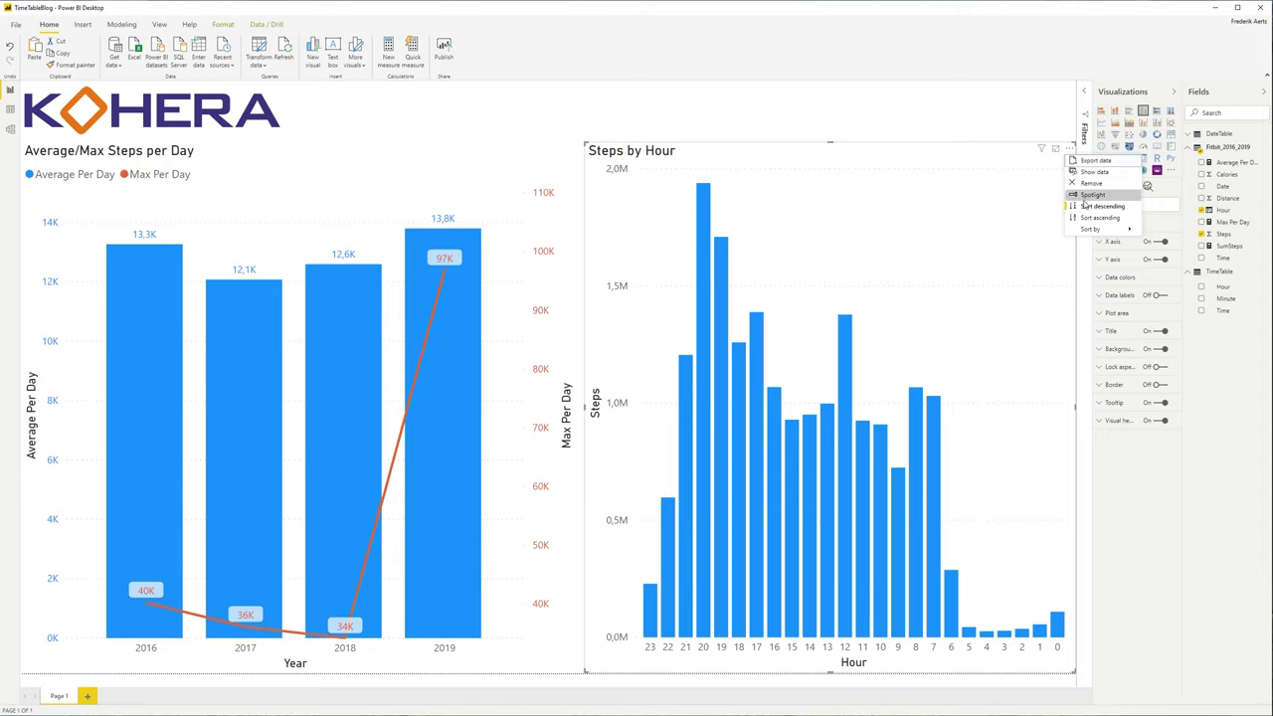
pyautogui.click(1099, 217)
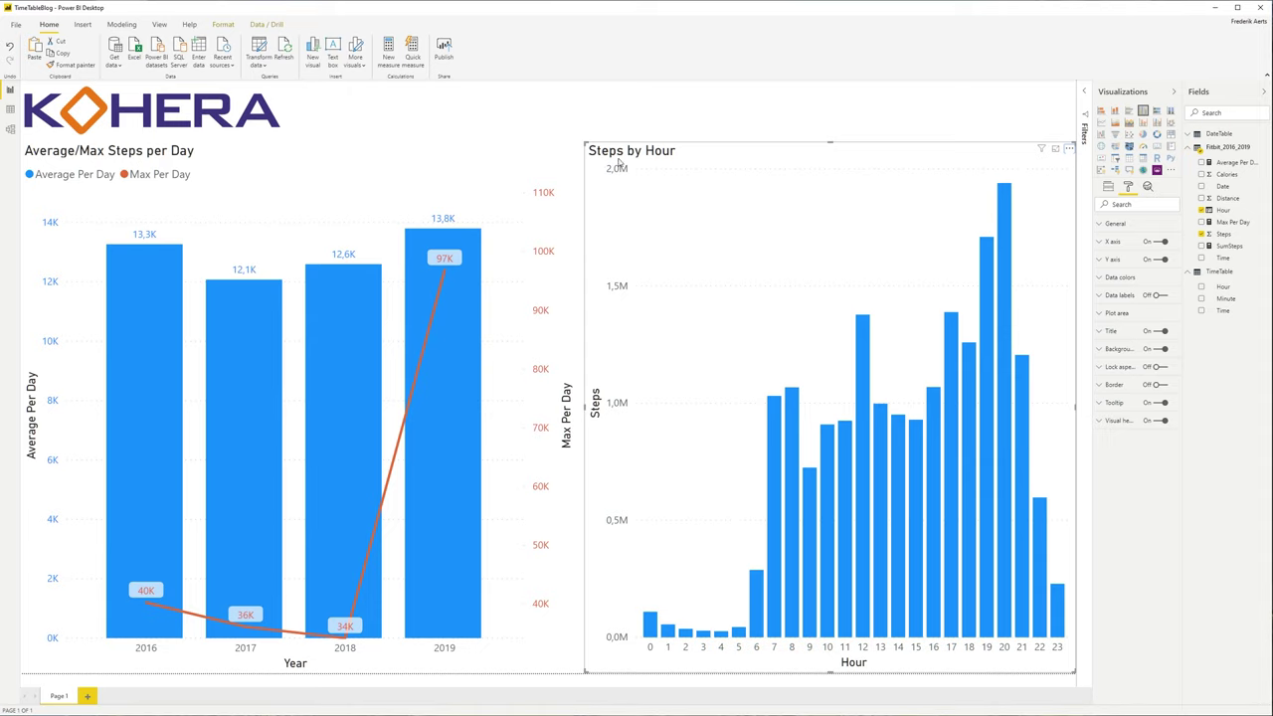
pyautogui.click(1109, 187)
# Change the Steps value aggregation from Sum to Average
pyautogui.click(1164, 284)
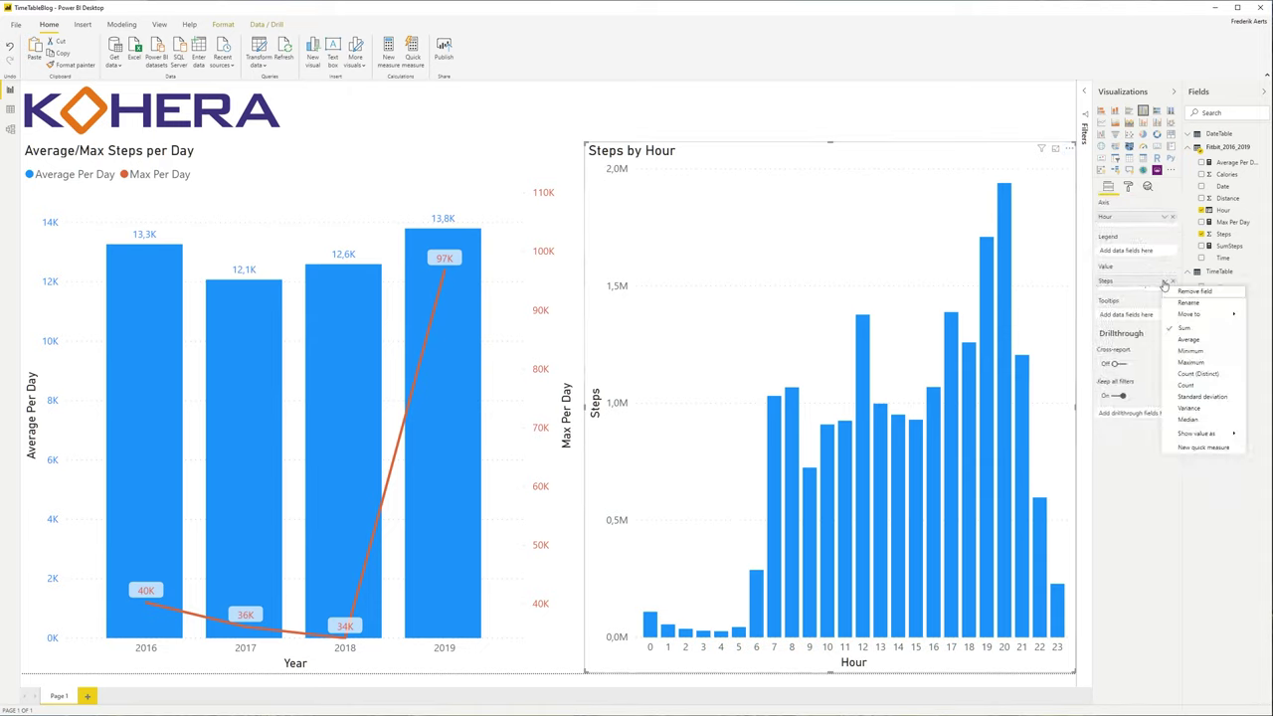
pyautogui.click(1184, 333)
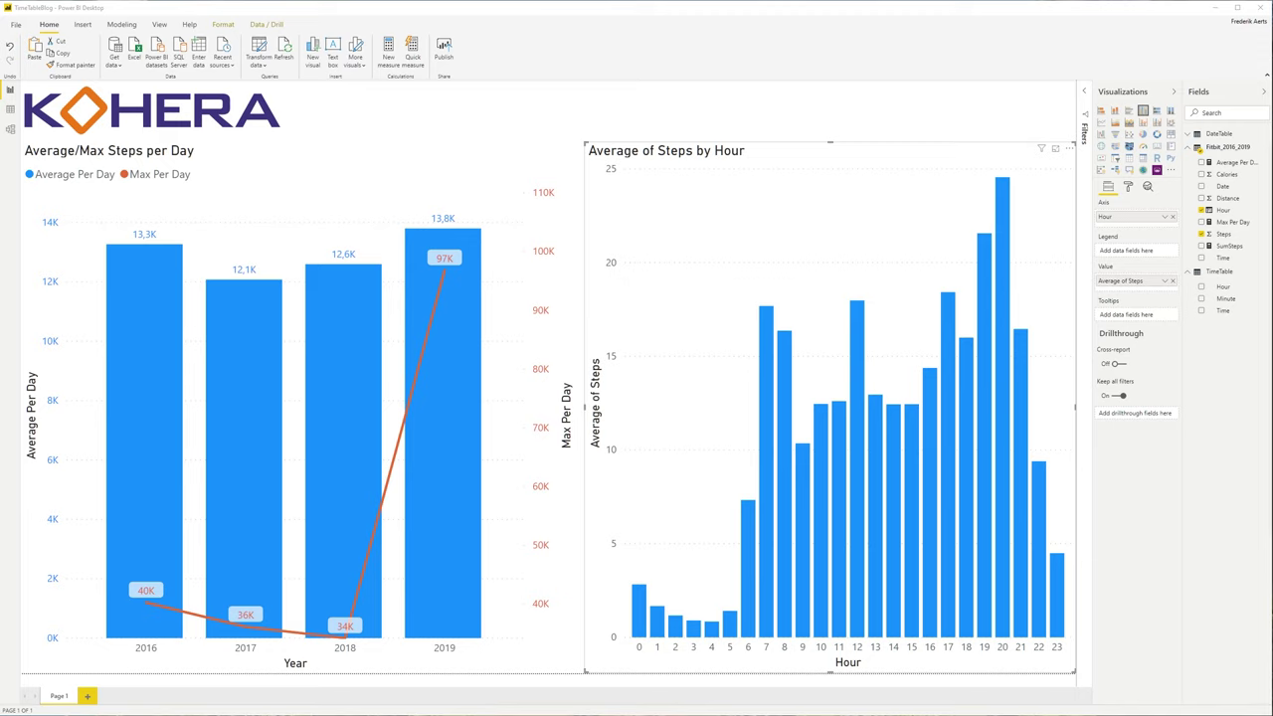
pyautogui.click(1268, 149)
# Paste the AVERAGEX formula as measure Average per Hour and swap it for Average of Steps
pyautogui.click(1213, 159)
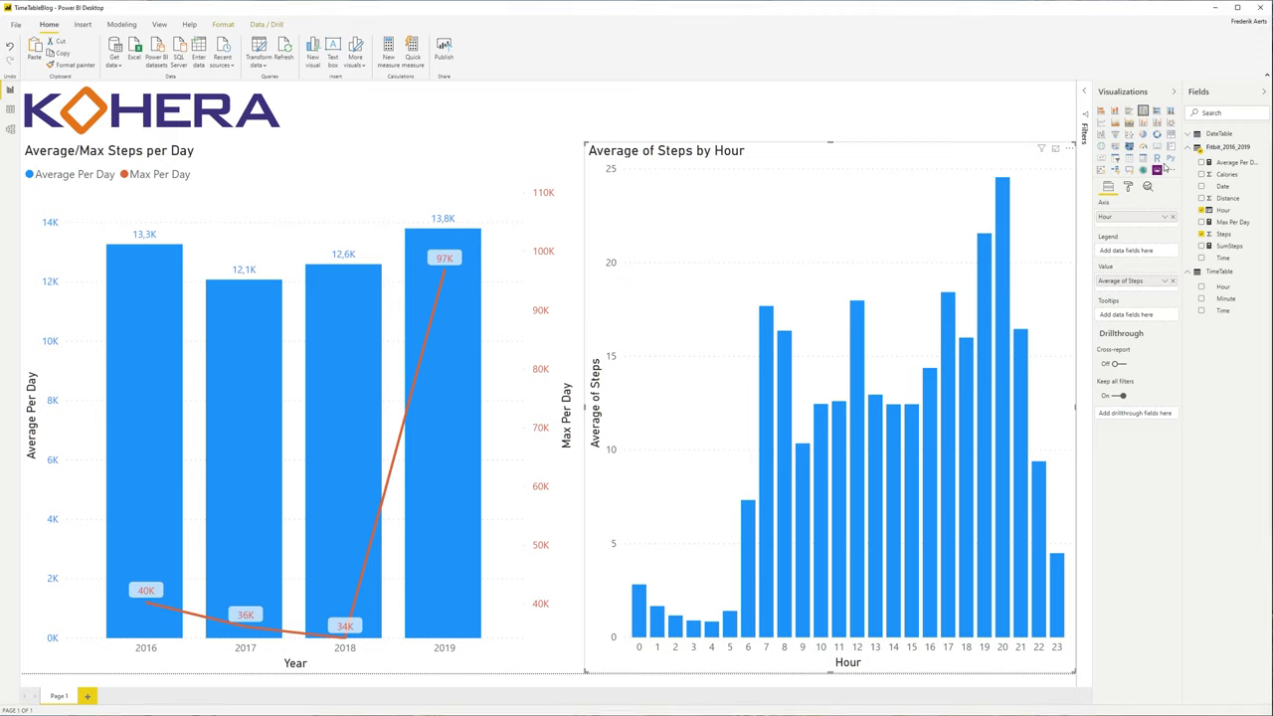
pyautogui.write('Average per Hour =  AVERAGEX(   KEEPFILTERS(     SELECTCOLUMNS(       DISTINCT(Fitbit_2016_2019);       "Hour"; Fitbit_2016_2019[Hour];       "Date"; Fitbit_2016_2019[Date]     )   );   [SumSteps] )')
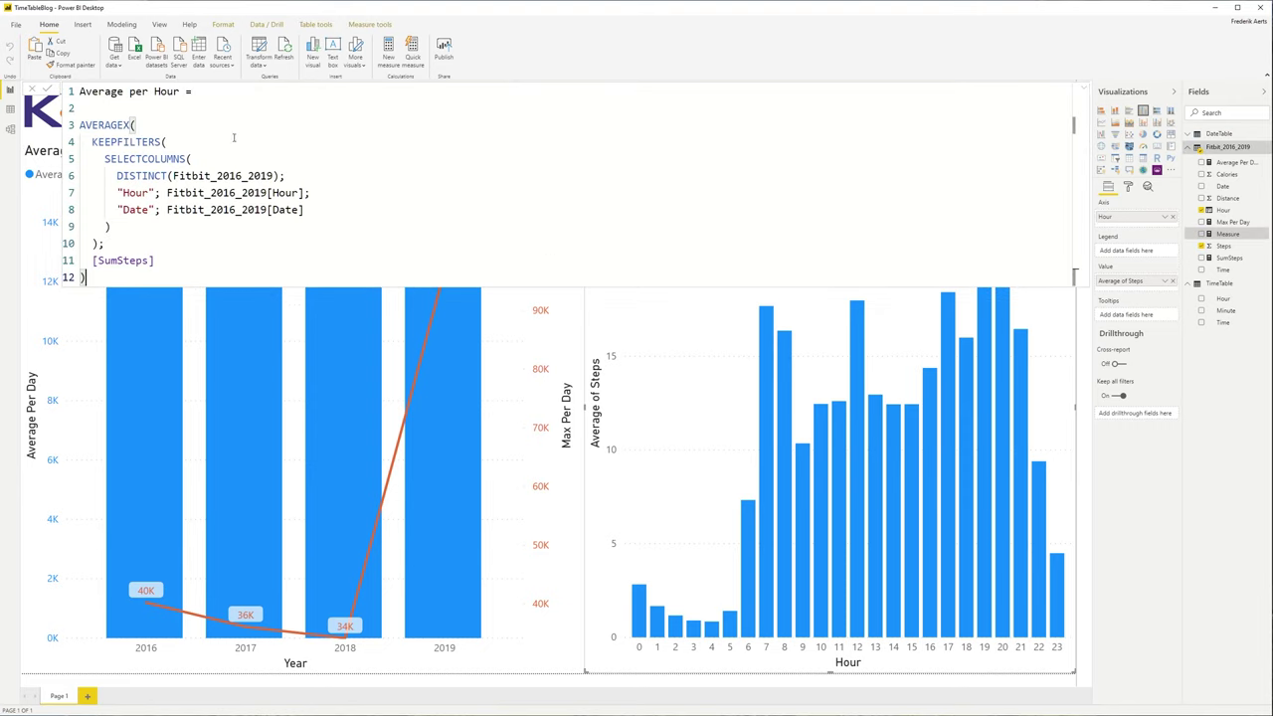
pyautogui.click(221, 109)
pyautogui.click(191, 247)
pyautogui.press('Return')
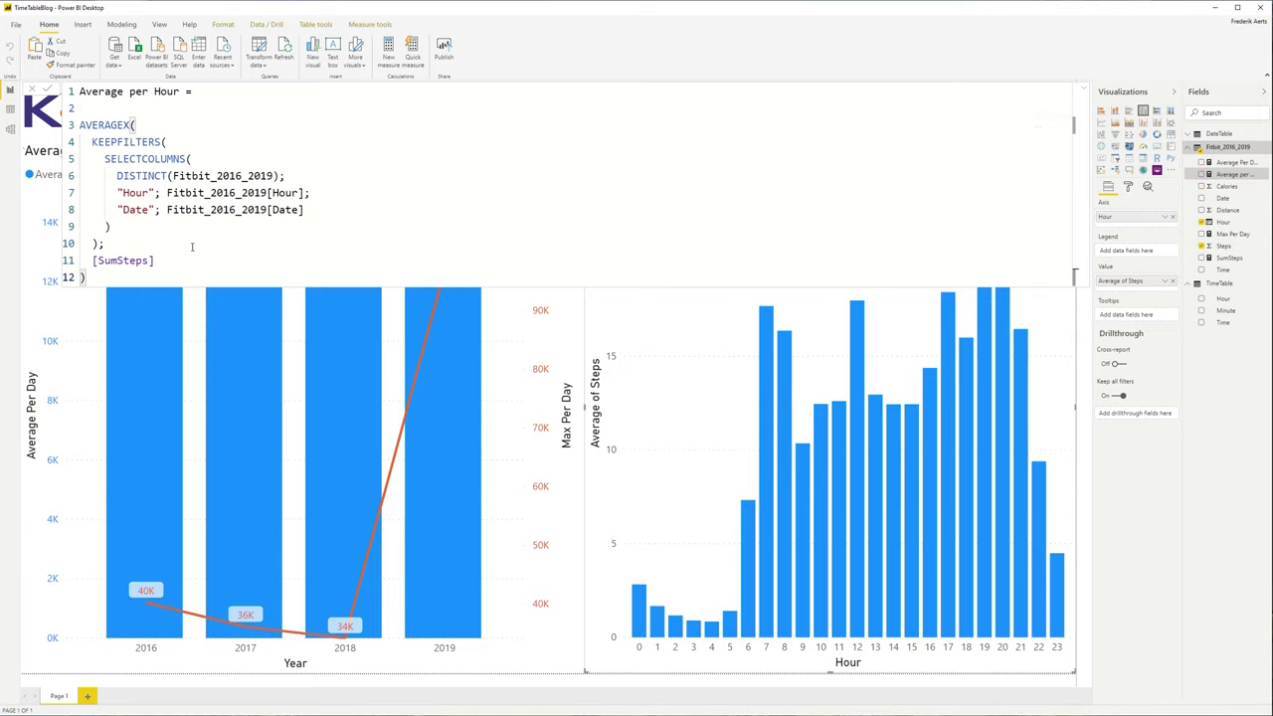
pyautogui.click(1084, 91)
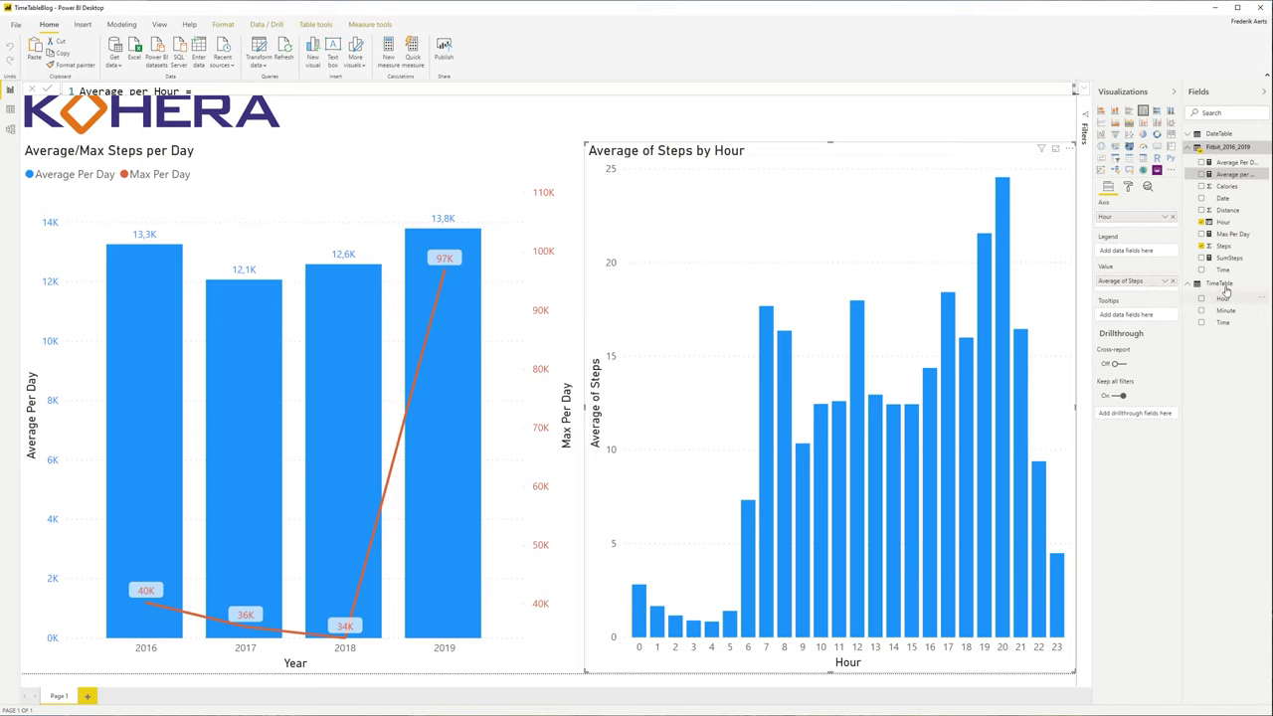
pyautogui.moveTo(1225, 180); pyautogui.dragTo(1152, 289)
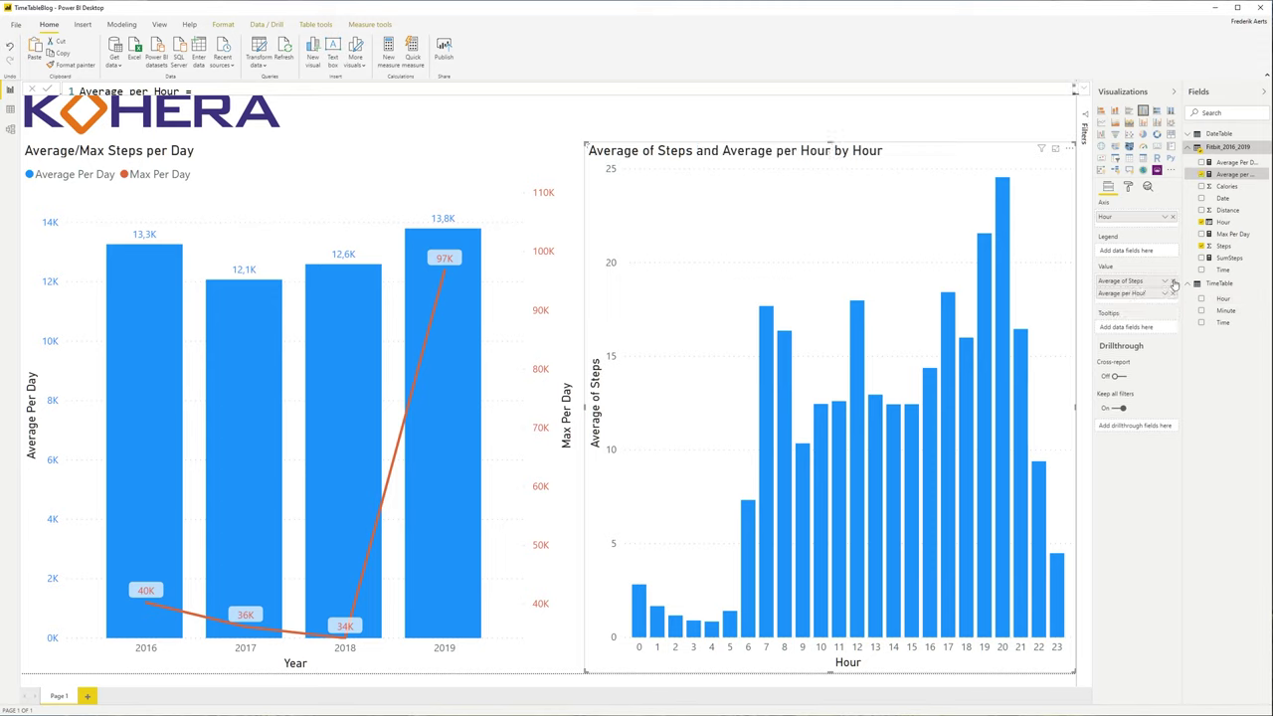
pyautogui.click(1172, 281)
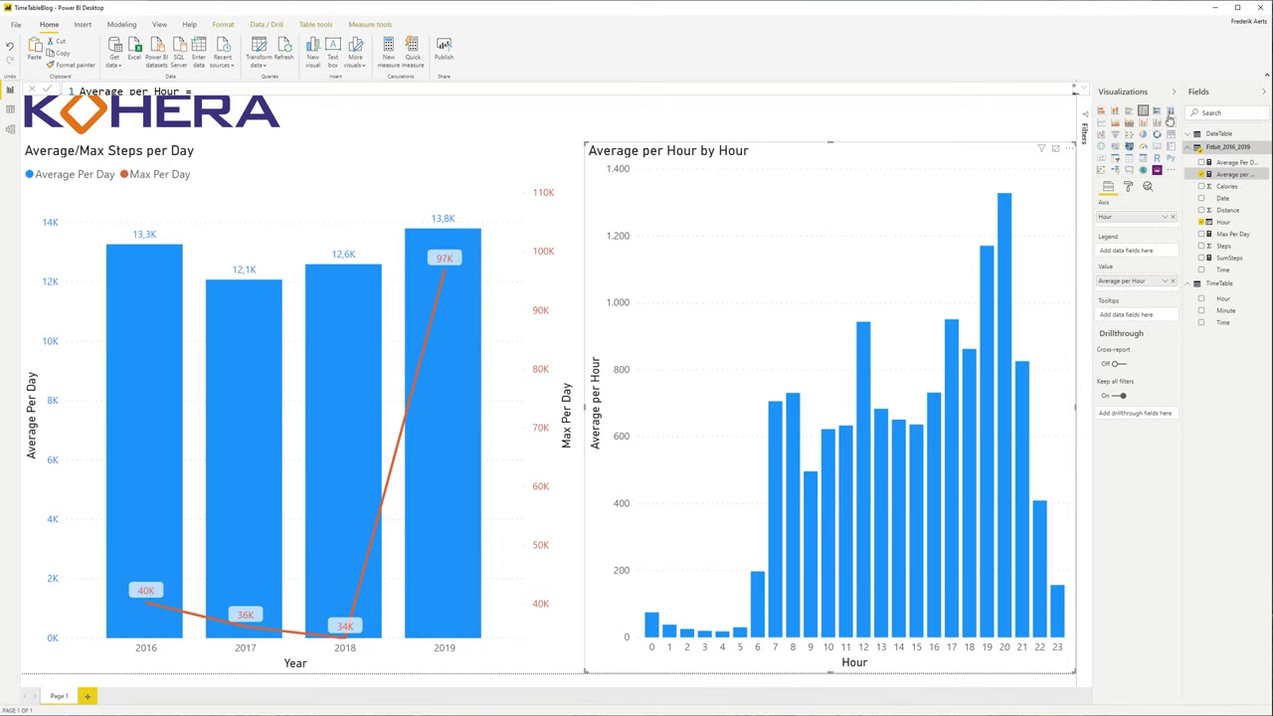
pyautogui.click(1082, 89)
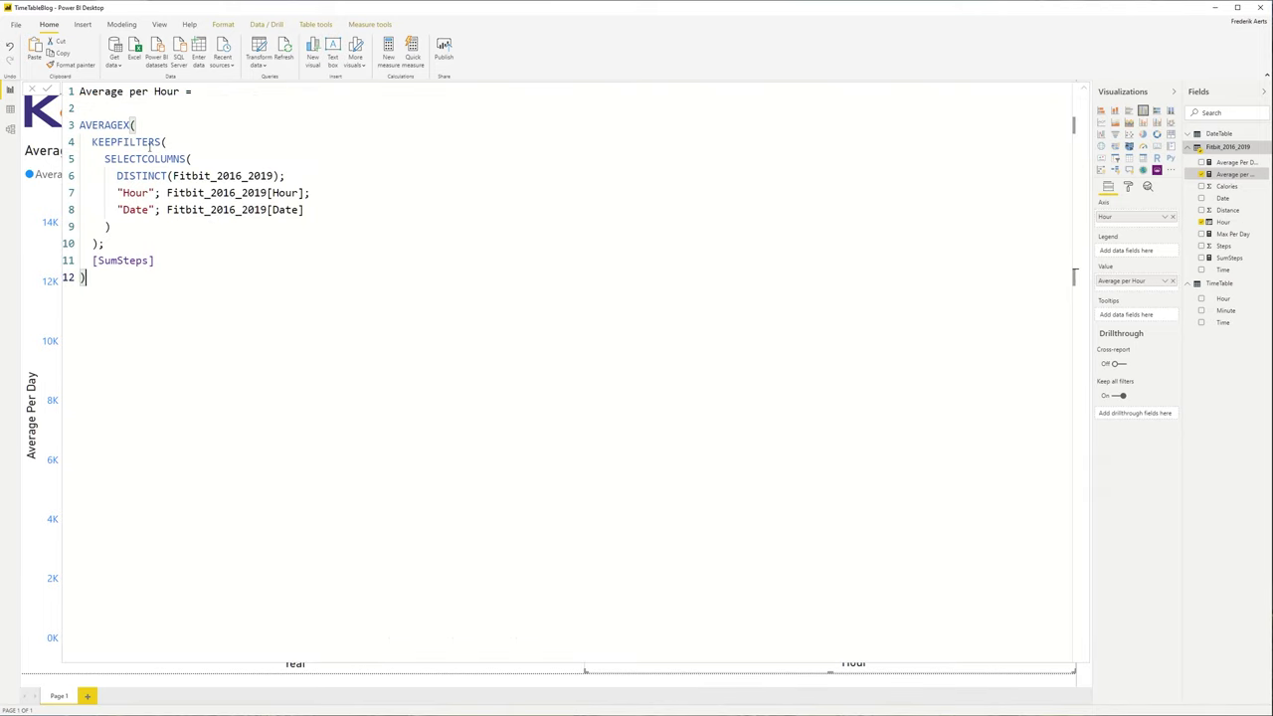
pyautogui.click(1084, 91)
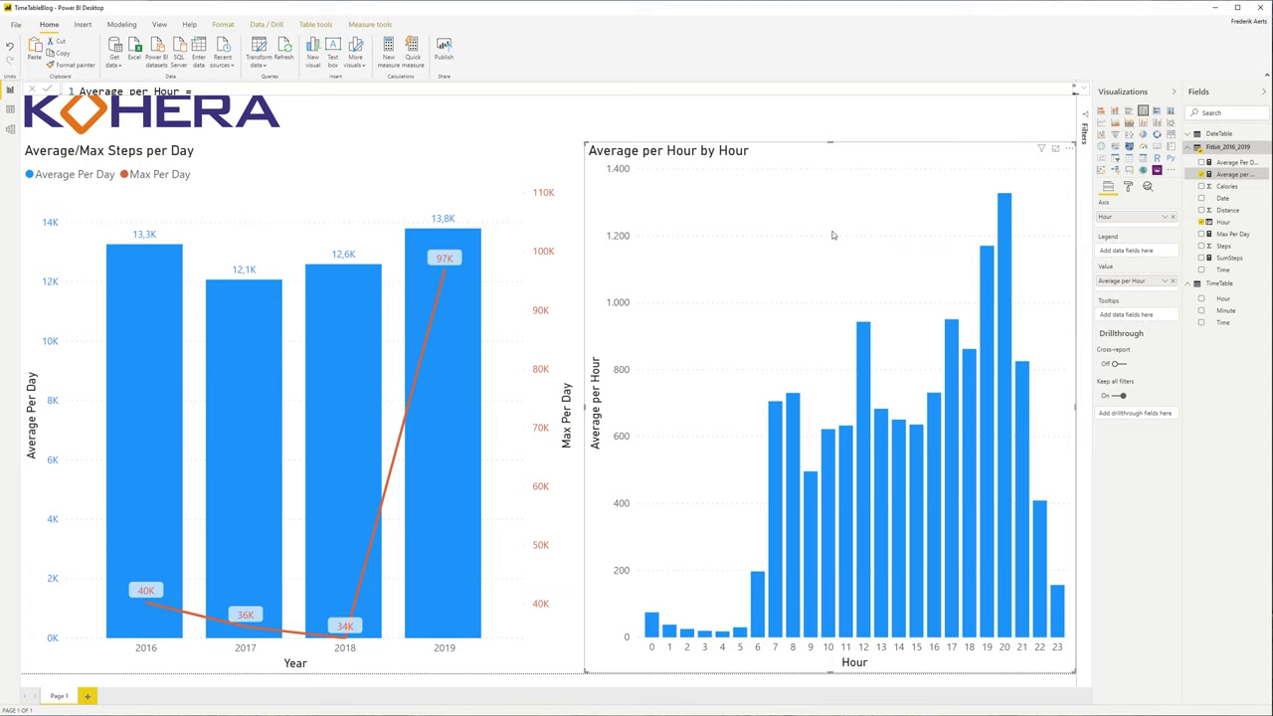